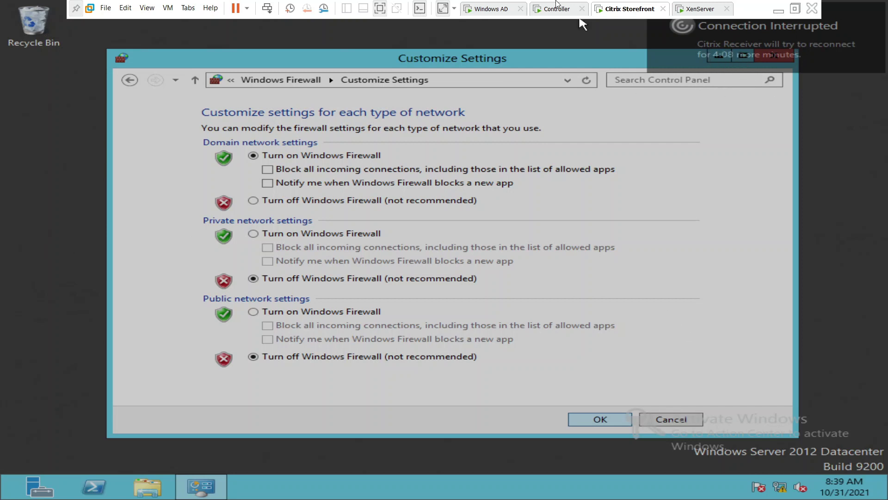
On the Controller VM, launch Notepad from Start search to get a blank Untitled document.
key(ctrl+shift+Tab)
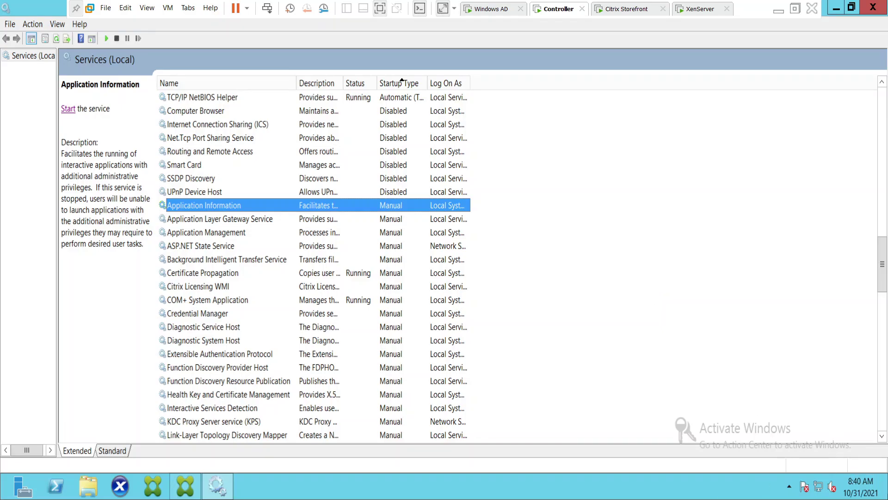
mouse_move(886, 498)
click(864, 198)
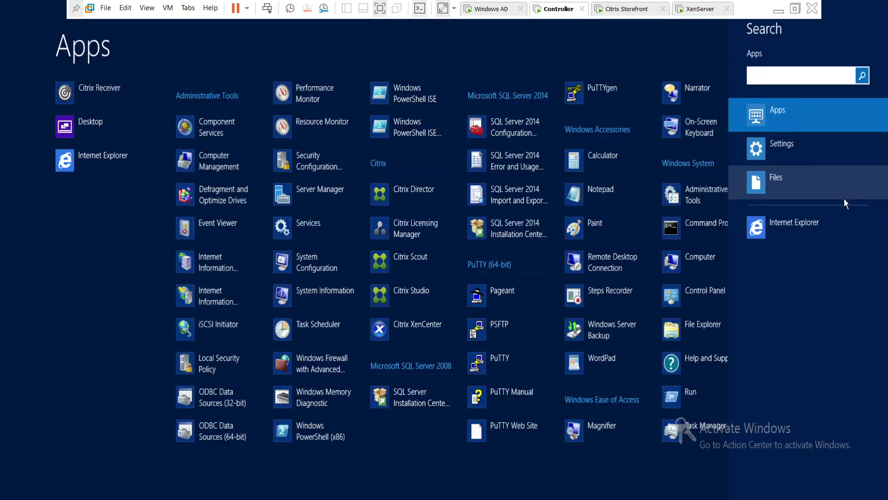
text(notepad)
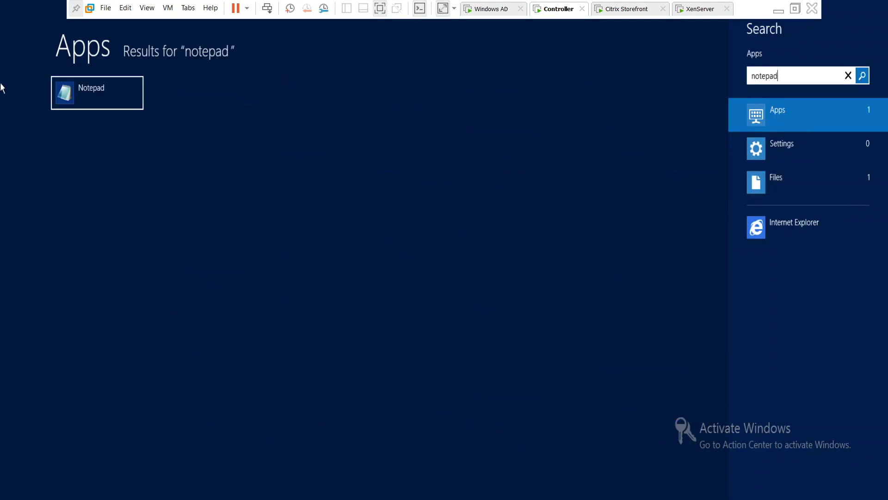
click(84, 88)
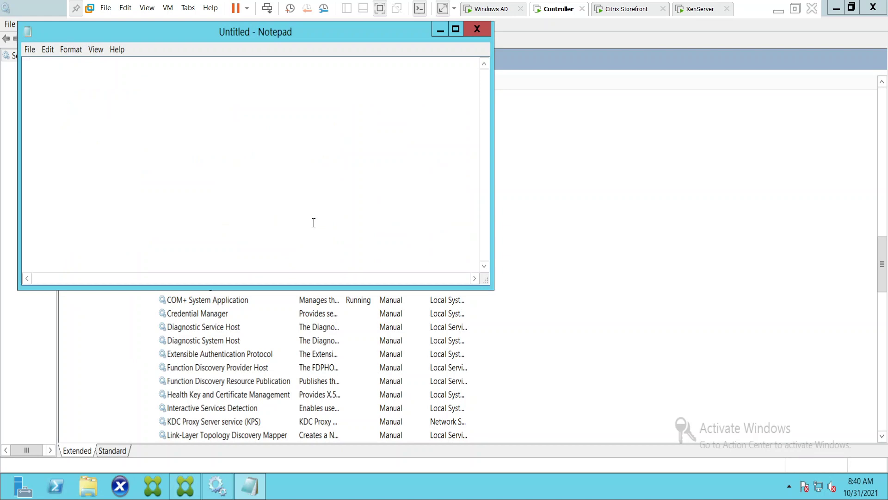
Note 'My VDI machine lost connectivity… I am trying to figure out what's happening', then view Storefront.
text(My VDI m)
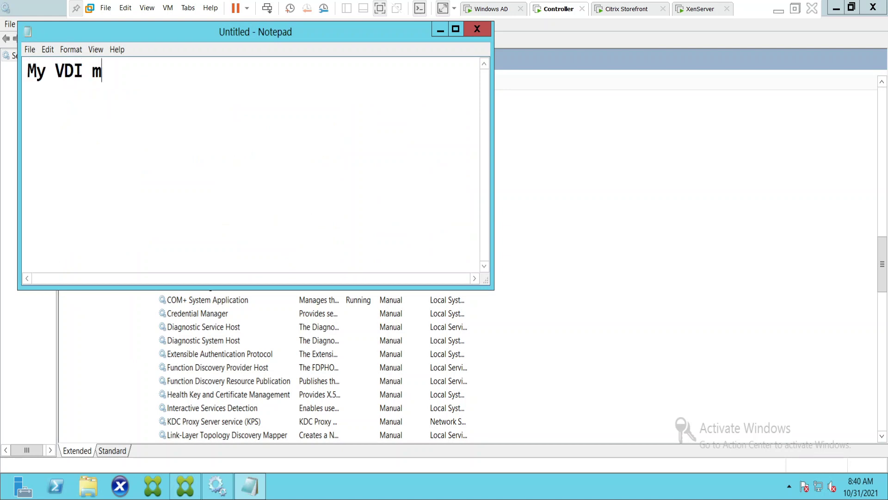
text(achine lost c)
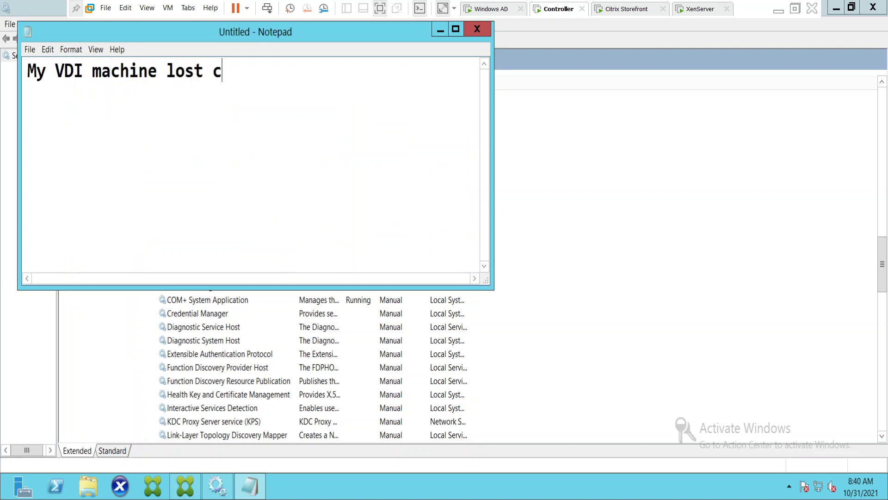
text(onnectivity  )
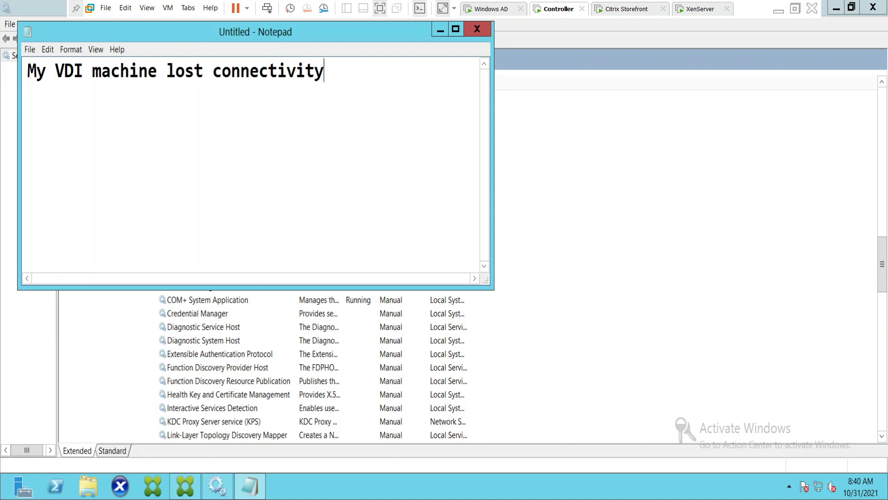
text(It throws th)
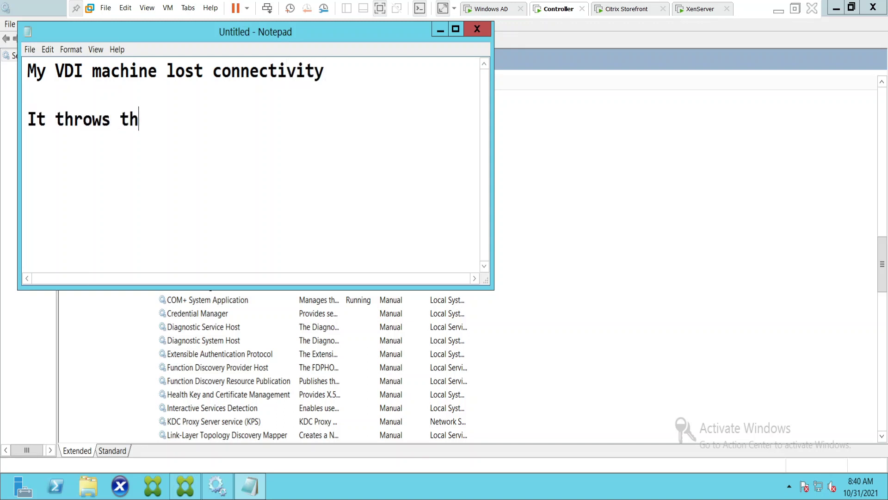
text(at error o)
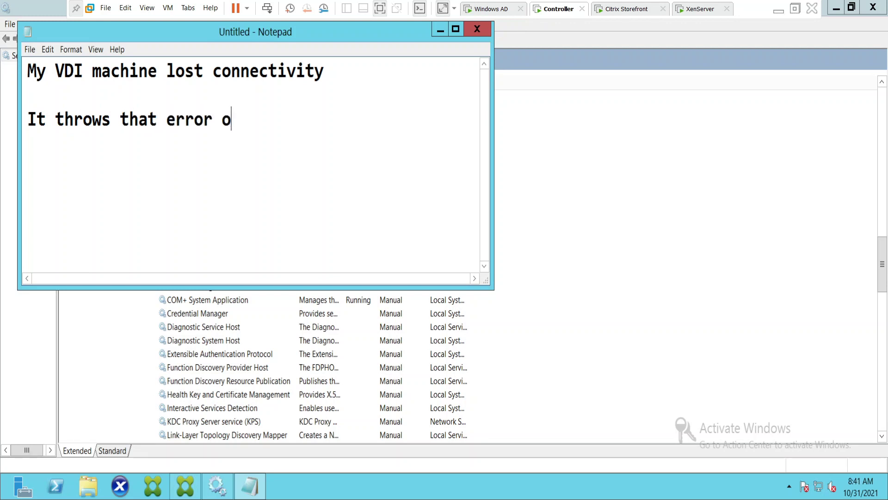
text(n top right)
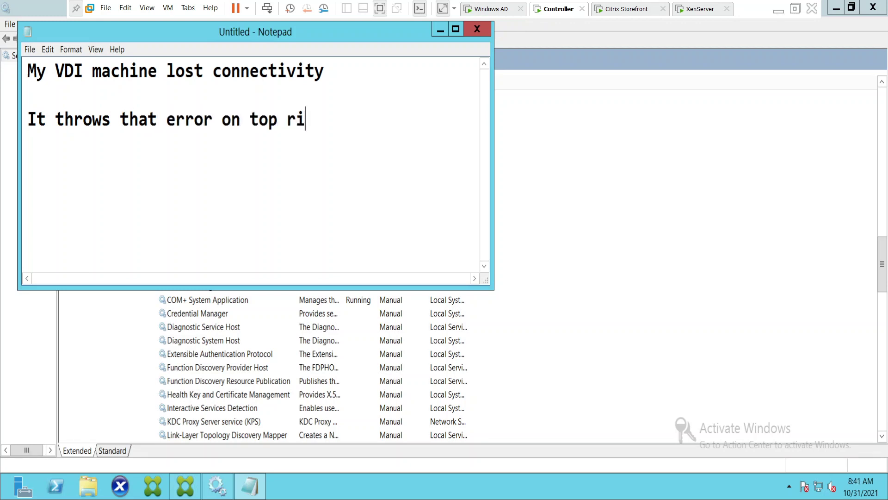
key(Return)
key(Return)
text(I am )
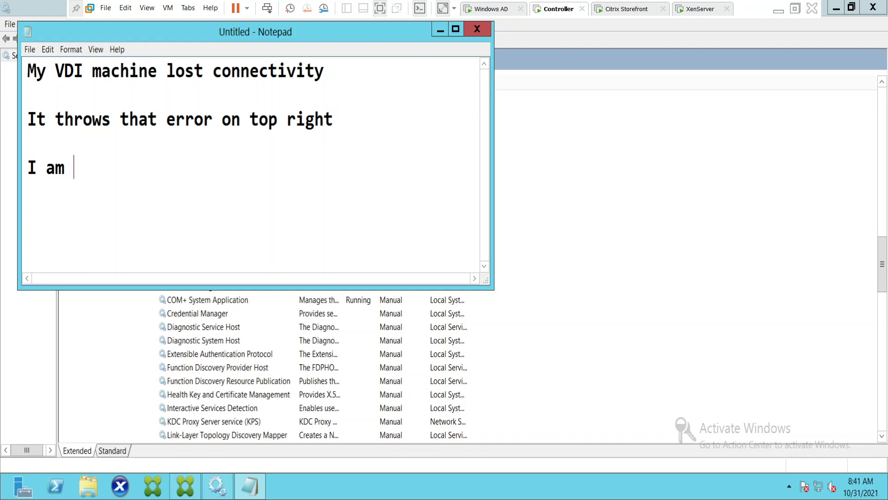
text(trying to )
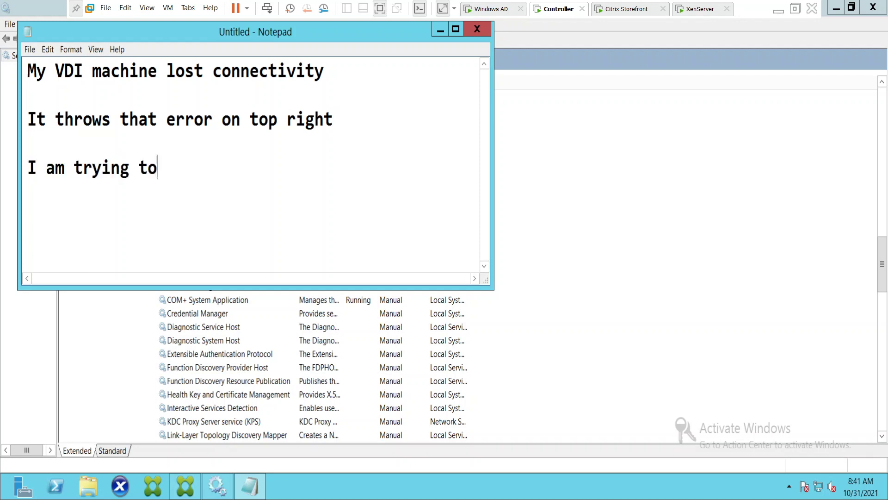
text(figure )
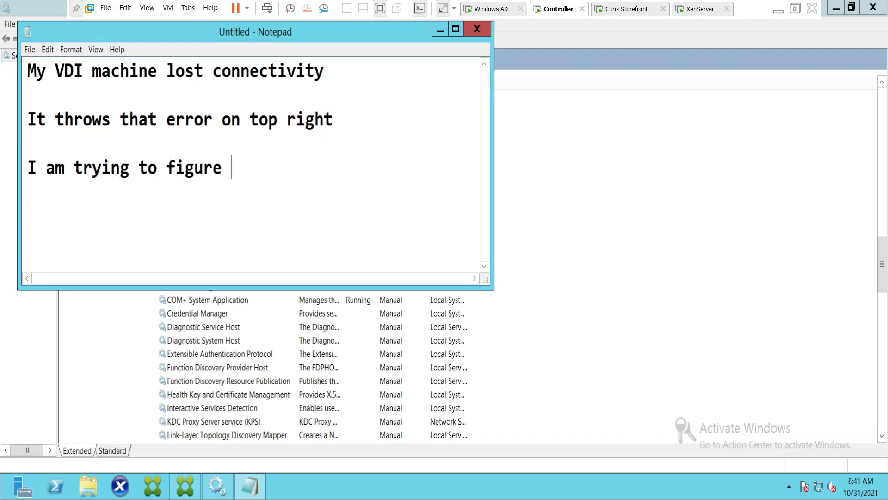
text(our ehat)
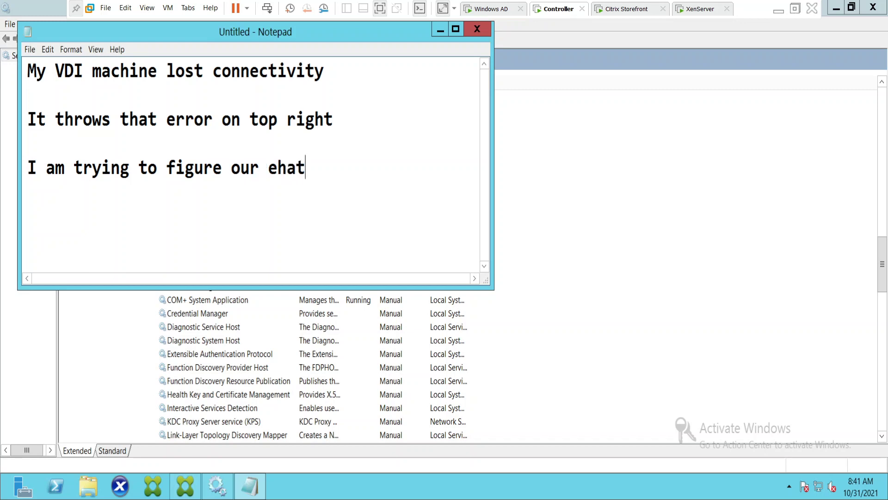
key(BackSpace)
key(BackSpace)
key(BackSpace)
key(BackSpace)
text(what's happening)
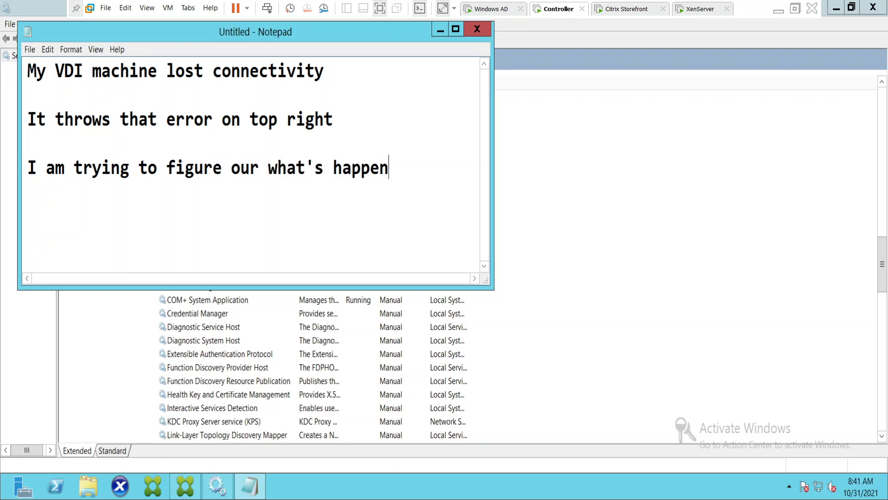
key(Return)
key(Return)
click(622, 9)
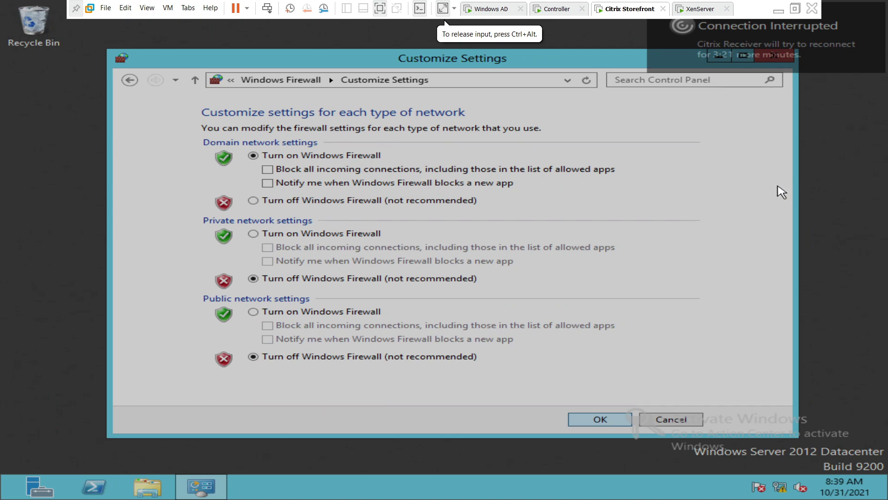
Back on the Controller, add the note 'I was doing some work on VDI when this happened'.
click(561, 11)
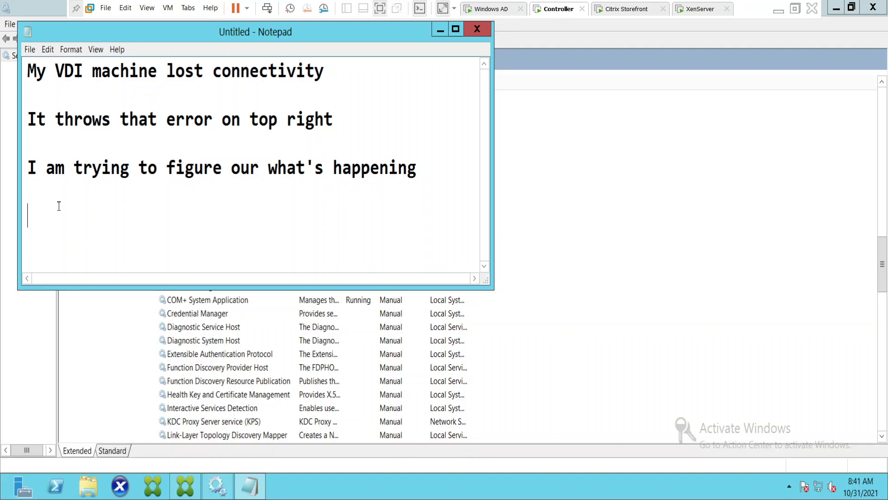
text(I was di)
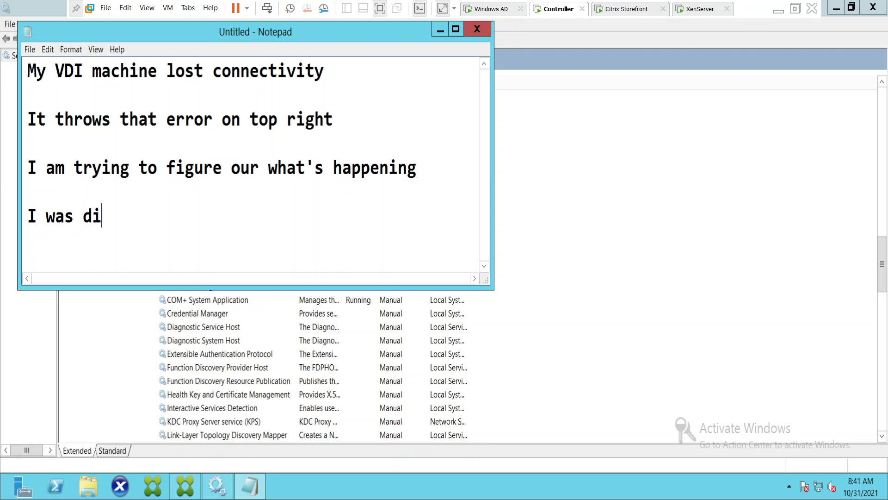
key(BackSpace)
text(oing some work )
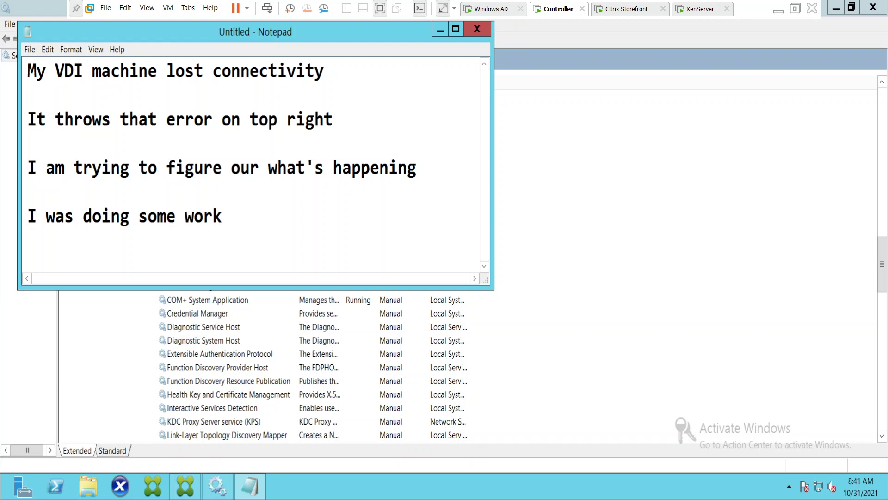
text(on VDI e)
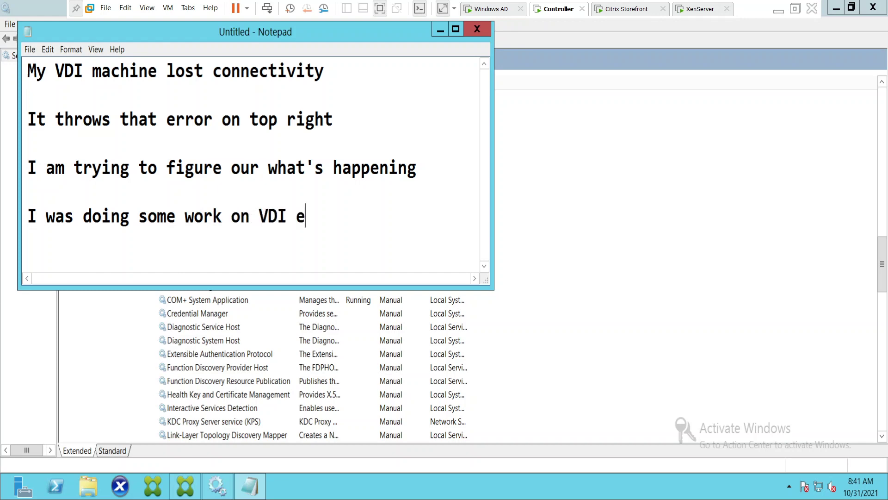
key(BackSpace)
text(when ths)
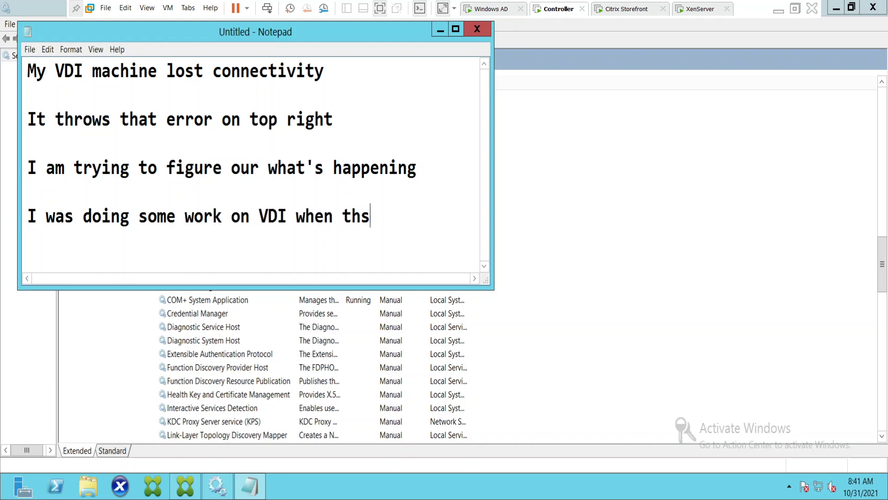
key(BackSpace)
text(is hap)
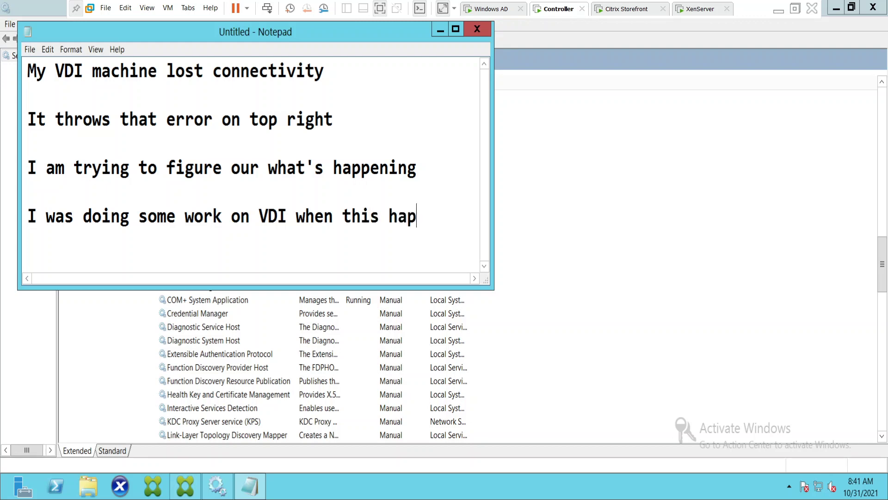
text(pened)
key(Return)
key(Return)
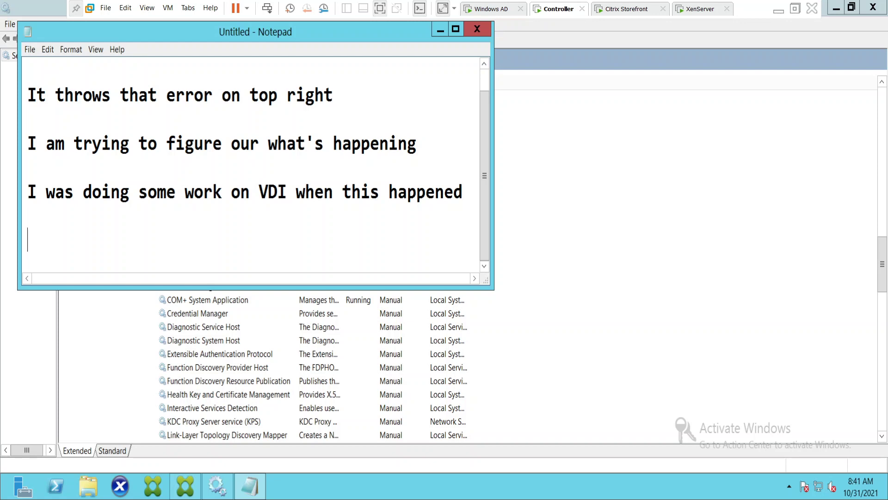
Add the line 'Let's observe the VDI' and switch to the Citrix Storefront VM.
text(Let's observer)
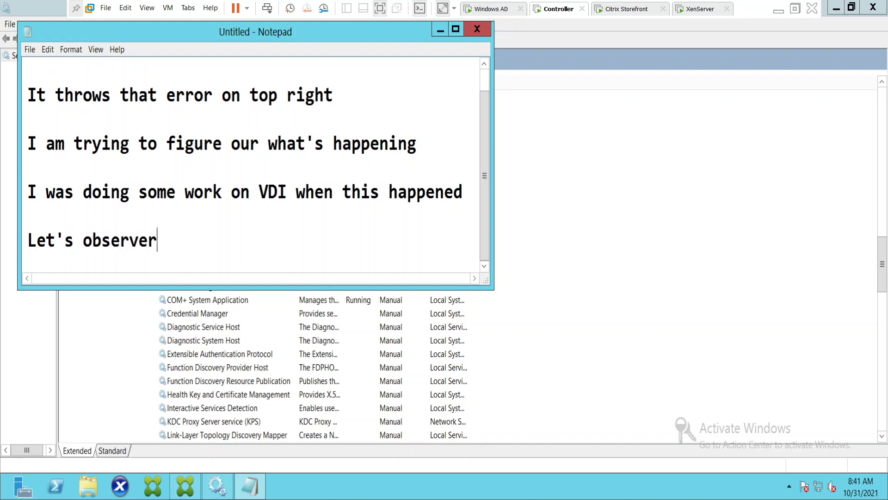
key(BackSpace)
text(the VD)
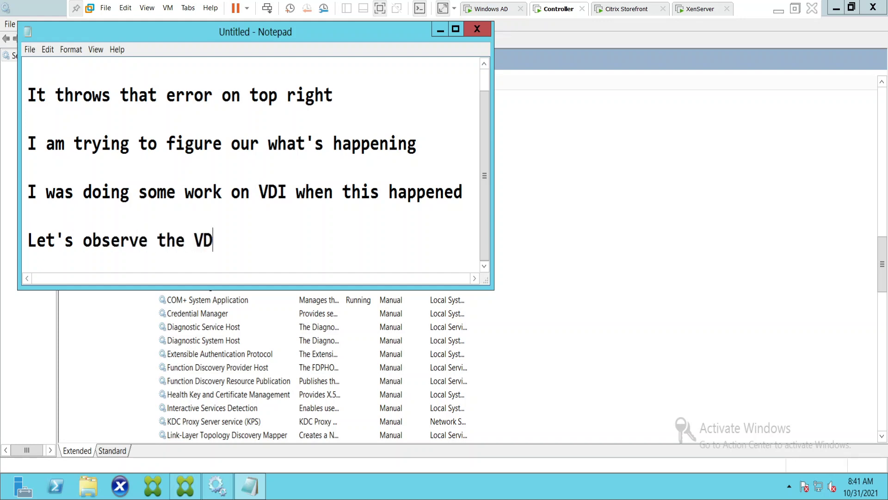
text(I)
key(Return)
key(Return)
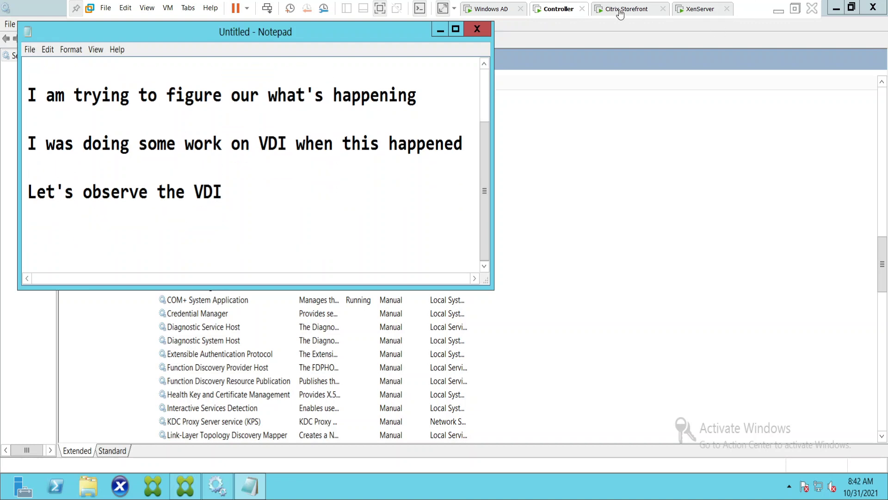
click(622, 8)
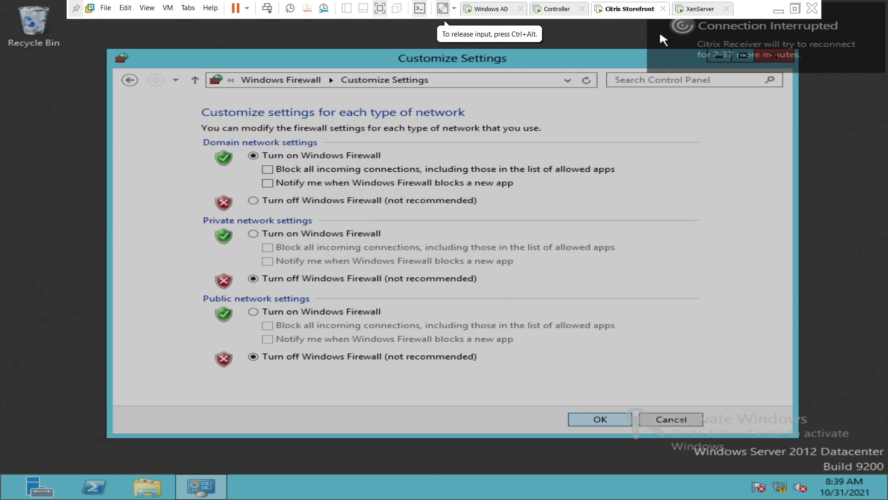
On the Controller, maximize Notepad and add 'When this issue happens, it could me mostly due to network issue'.
click(554, 14)
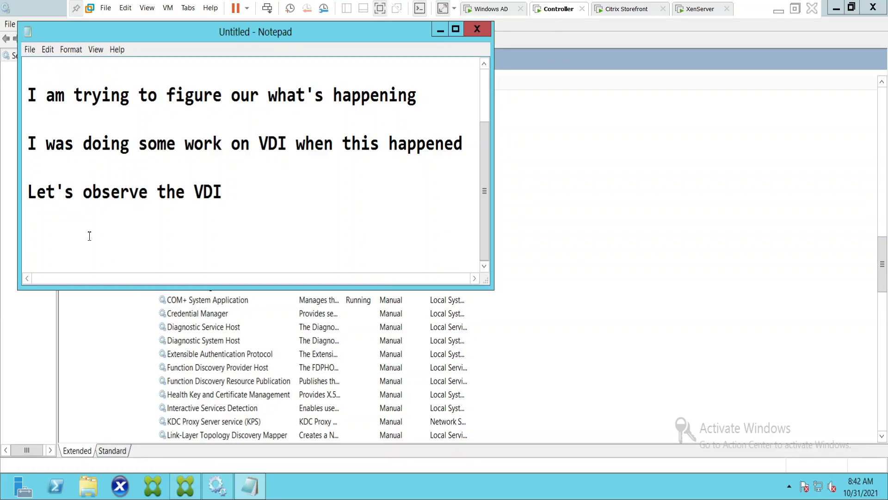
text(When this)
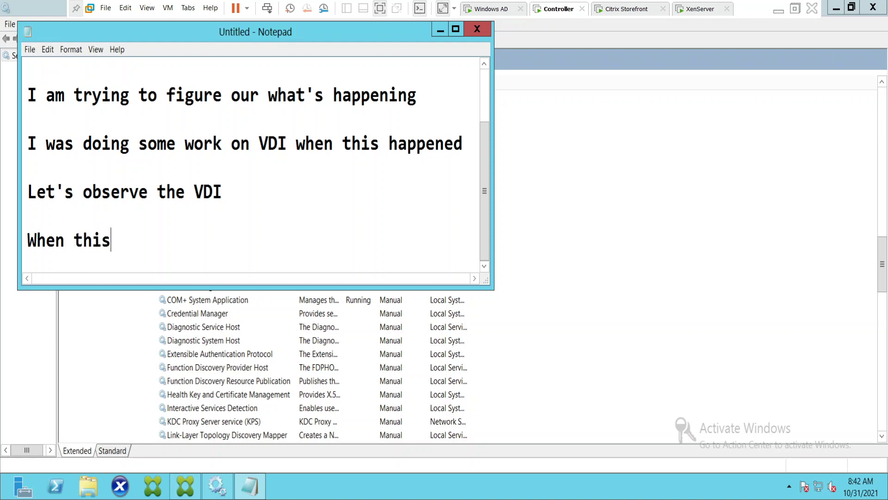
text( issue happe)
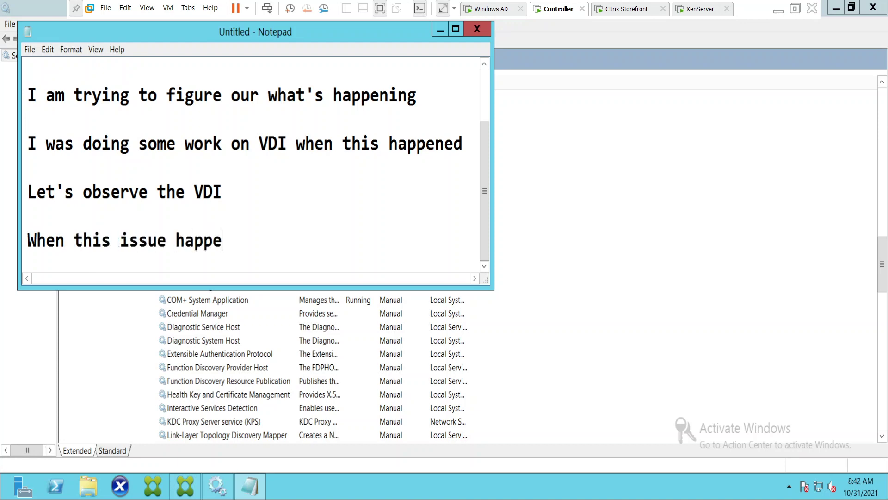
text(ns, it)
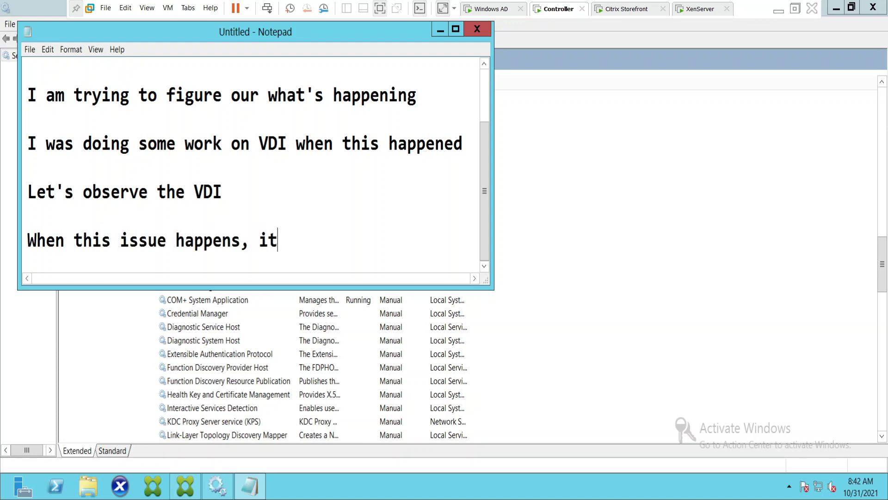
text( could me m)
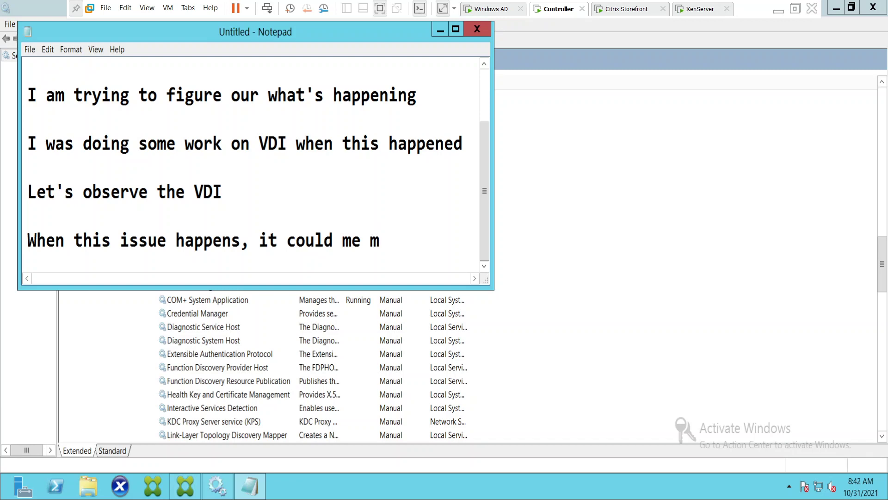
text(ostly )
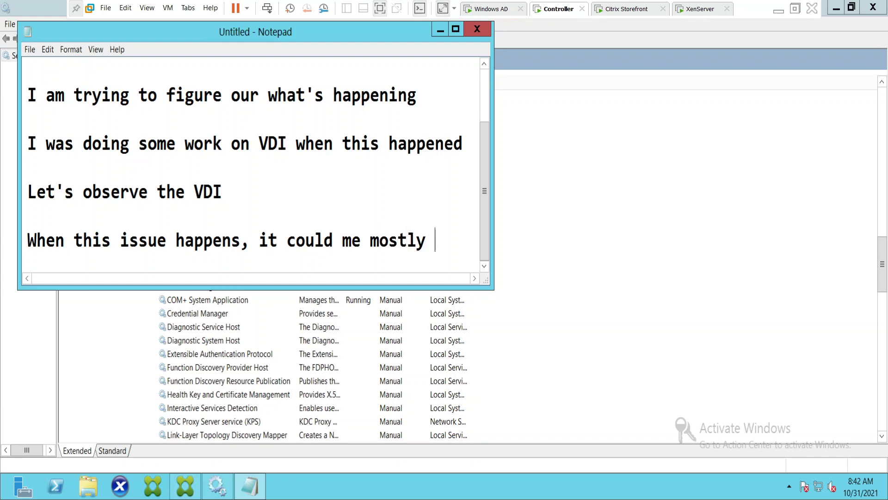
text(due to)
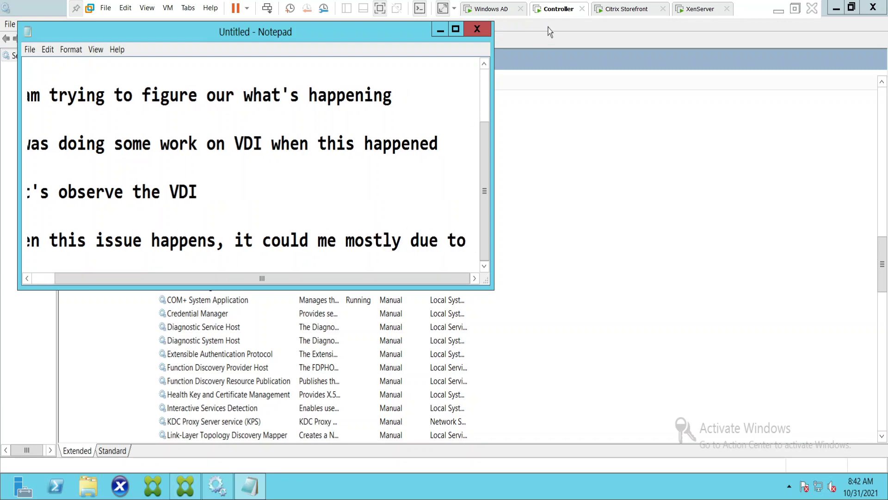
click(455, 29)
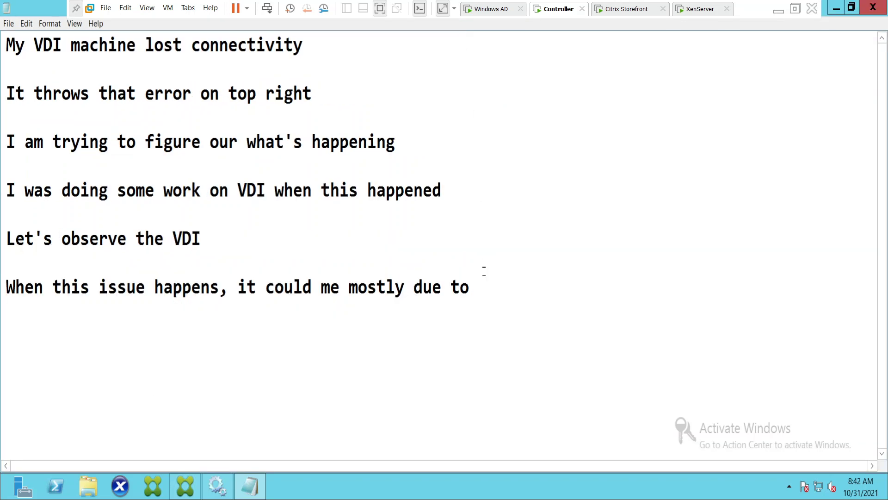
text(network i)
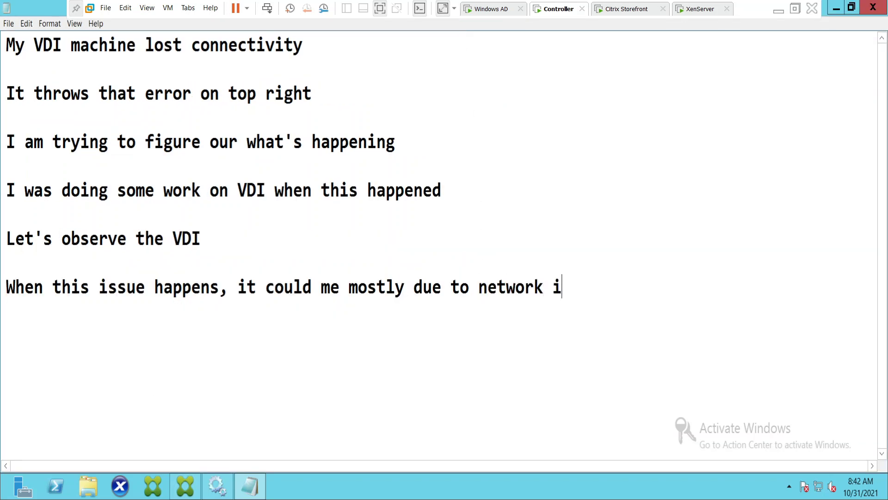
text(ssue)
key(Return)
Bring up the Citrix Storefront VM and capture input, showing the Connection Interrupted reconnect countdown.
click(621, 13)
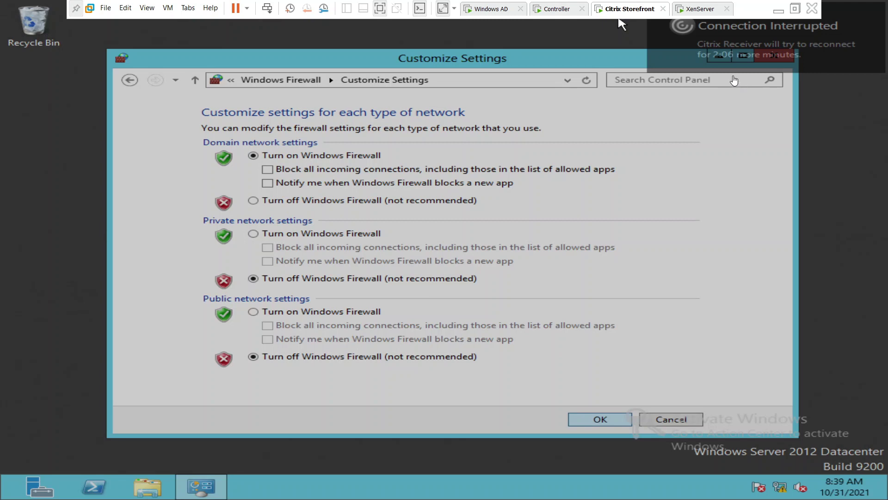
click(622, 23)
On the Controller, note 'I can't click anything at this point' and 'We may have to wait patiently for a few minutes'.
click(564, 12)
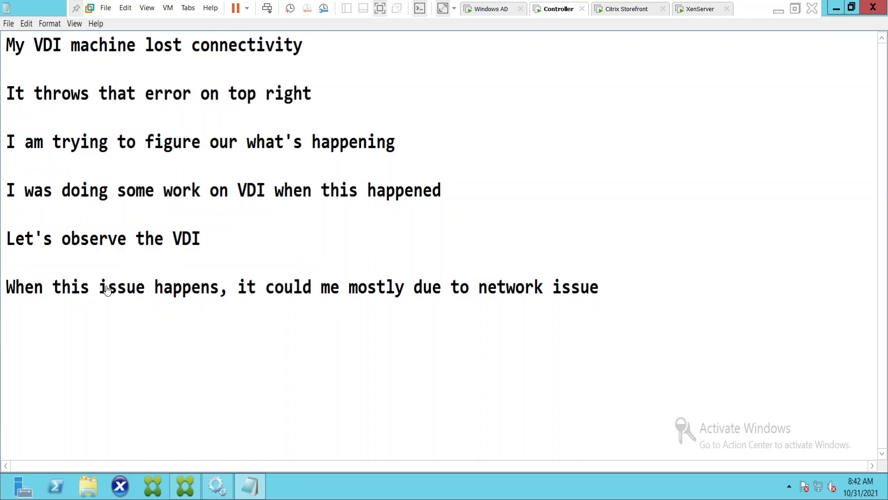
click(73, 328)
text(I can't click)
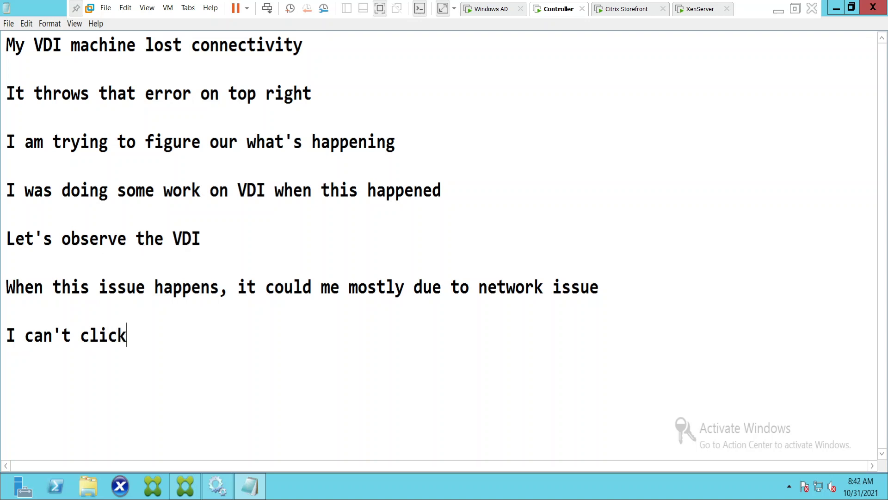
text( anything a)
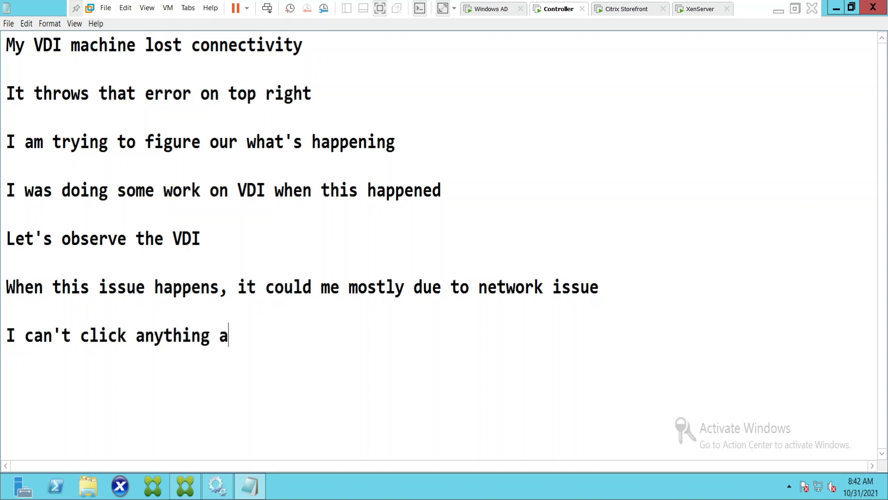
text(t this po)
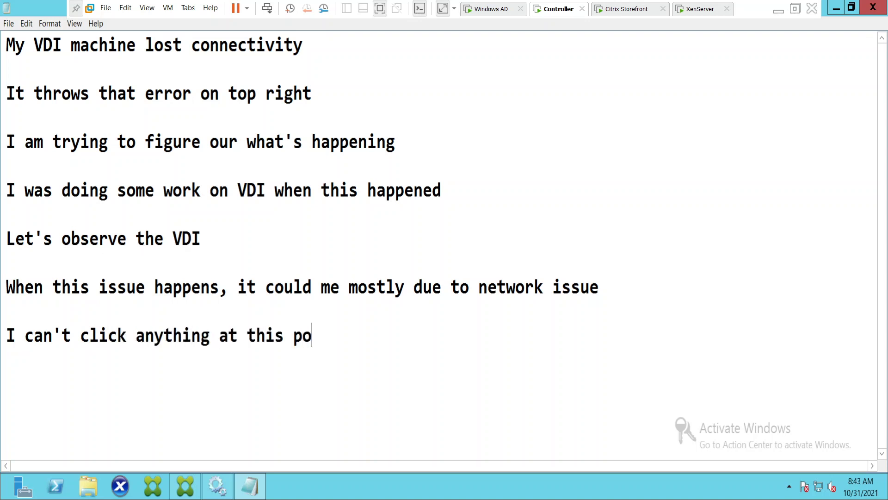
text(int  W)
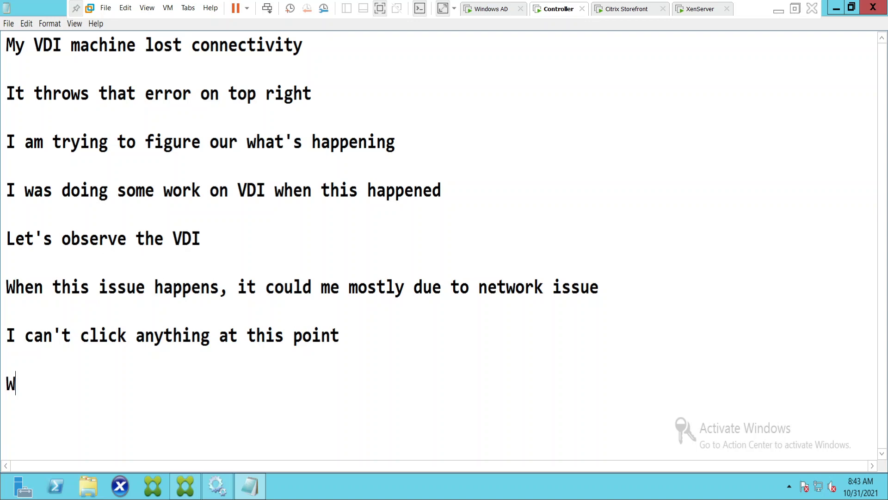
text(e may have to)
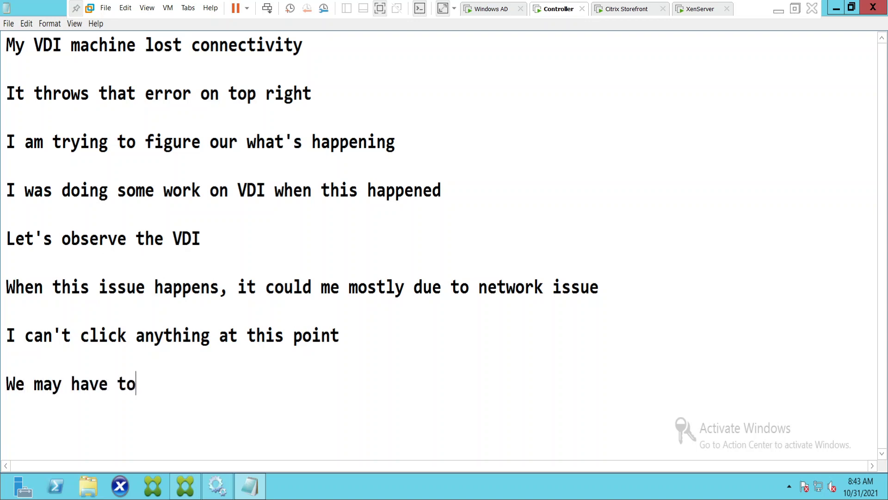
text( wait pa)
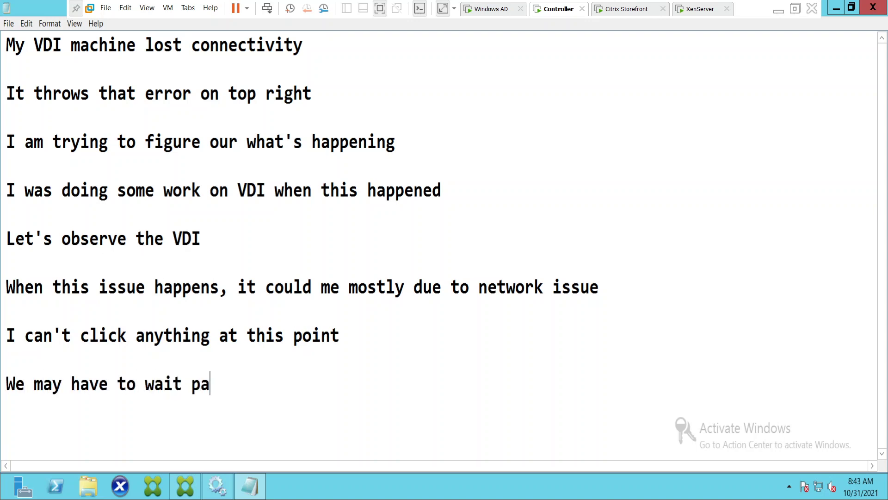
text(tientl)
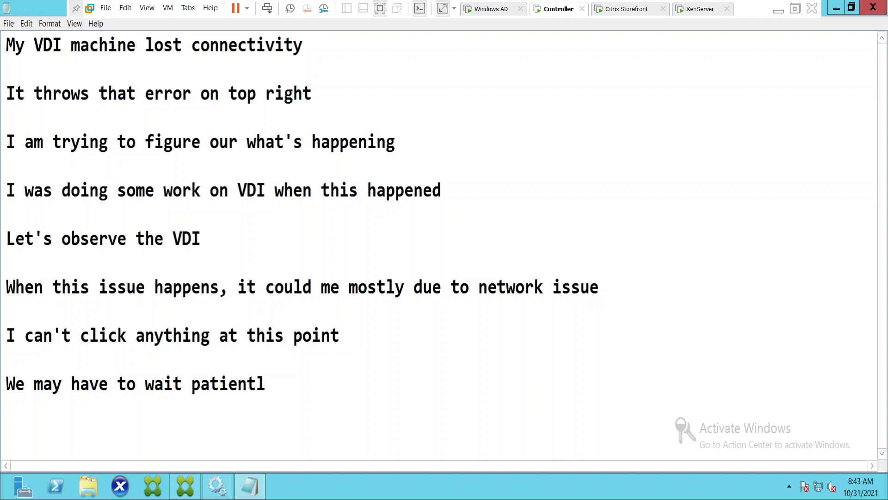
text(y for a )
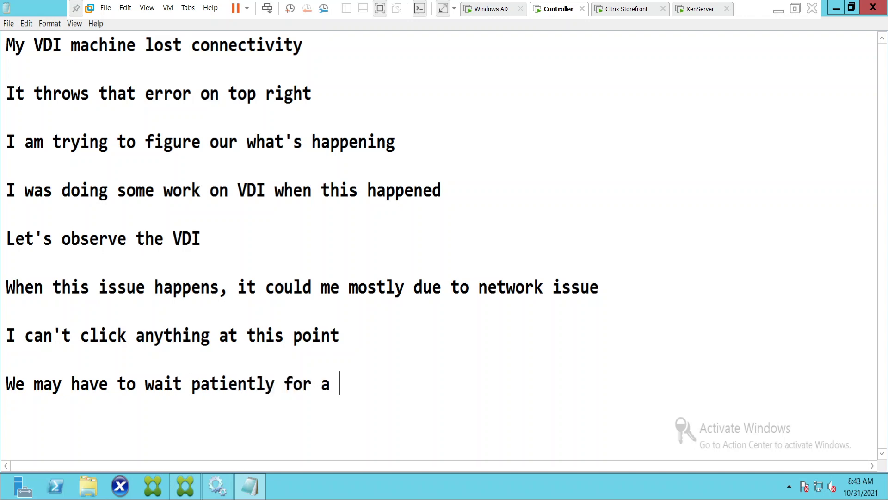
text(few minu)
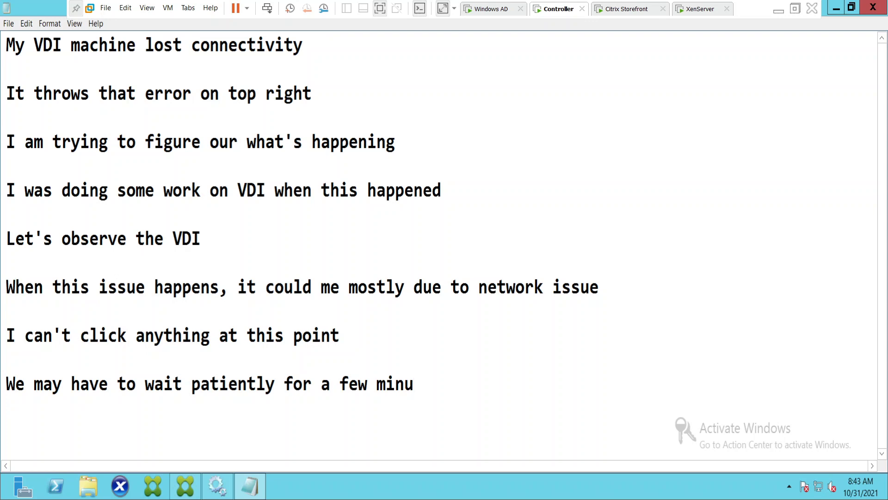
text(tes)
key(Return)
click(619, 10)
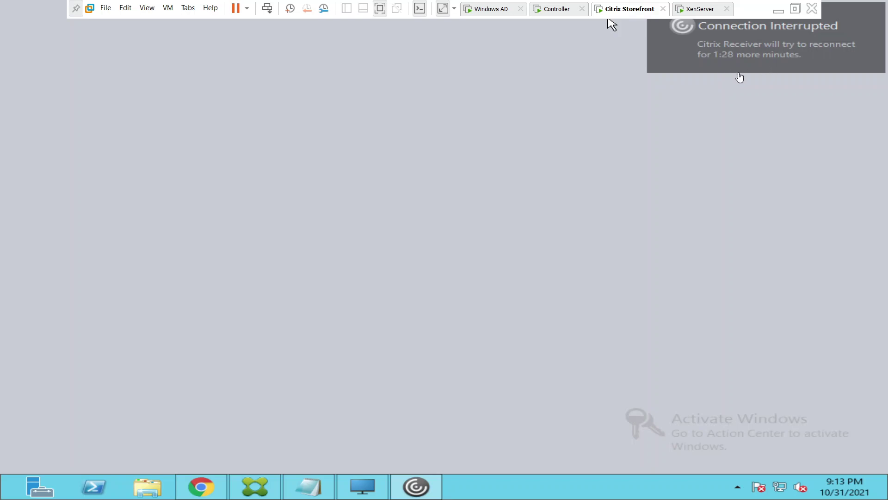
click(723, 90)
click(557, 9)
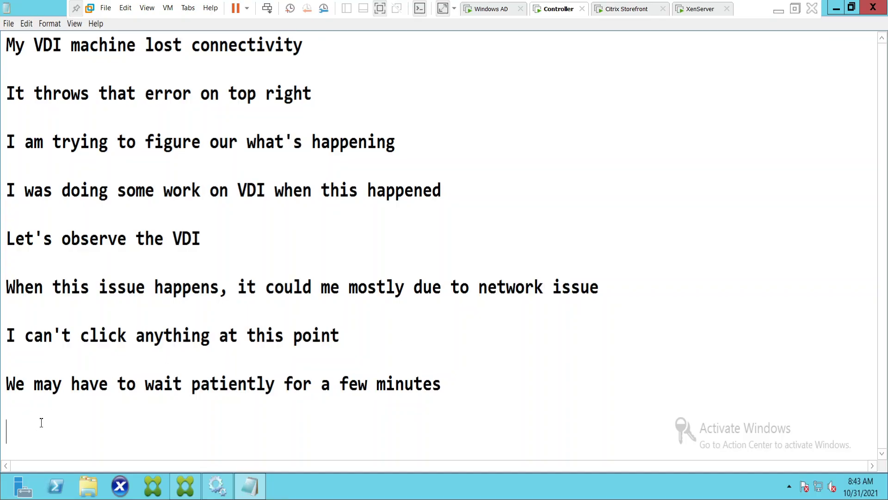
Note that when an end user faces this issue, the local internet connection can be suspected.
text(When ay)
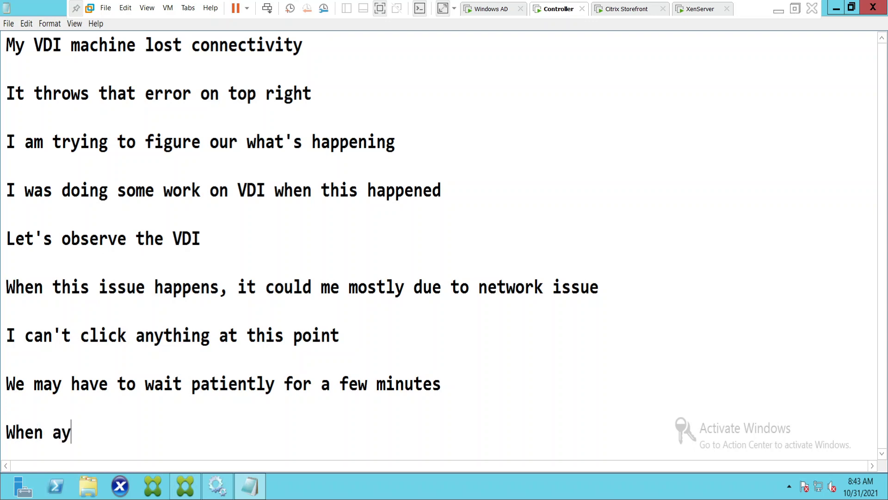
key(BackSpace)
text(end user )
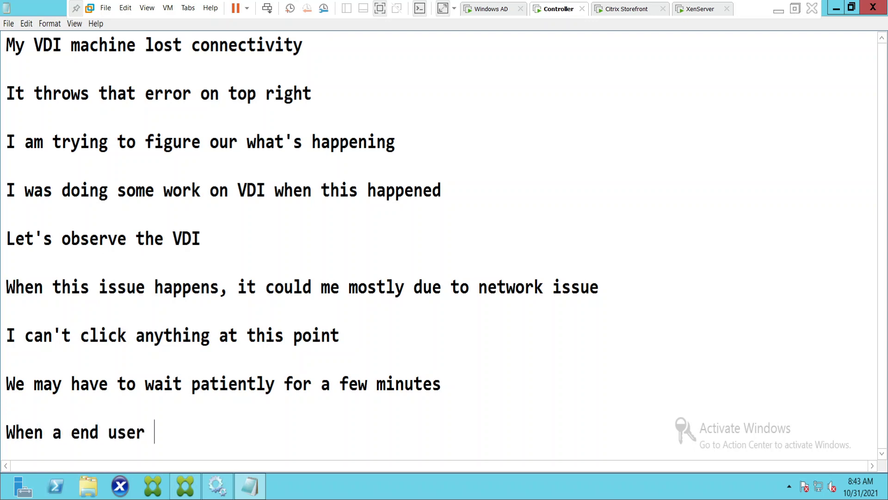
text(faces this issues,)
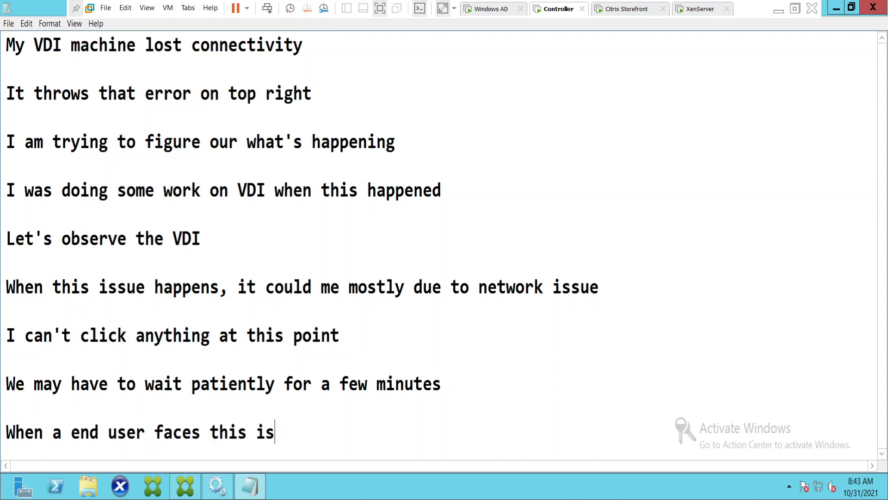
key(BackSpace)
key(BackSpace)
key(BackSpace)
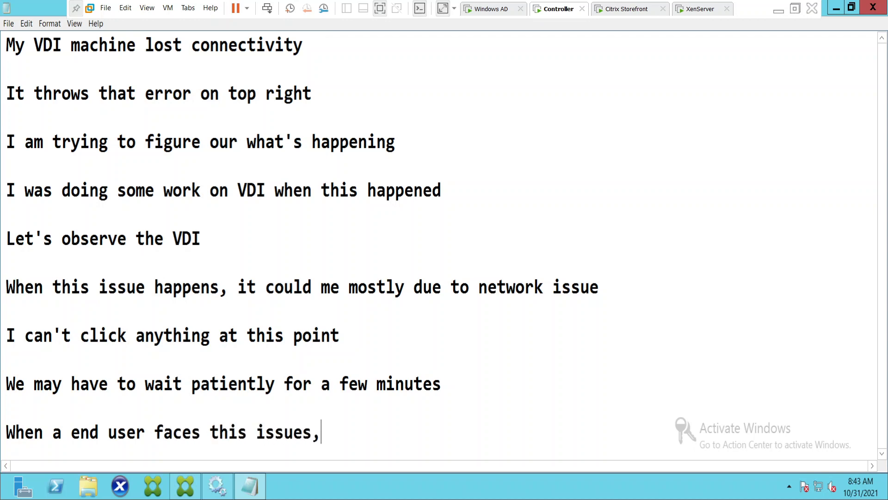
text(, we can su)
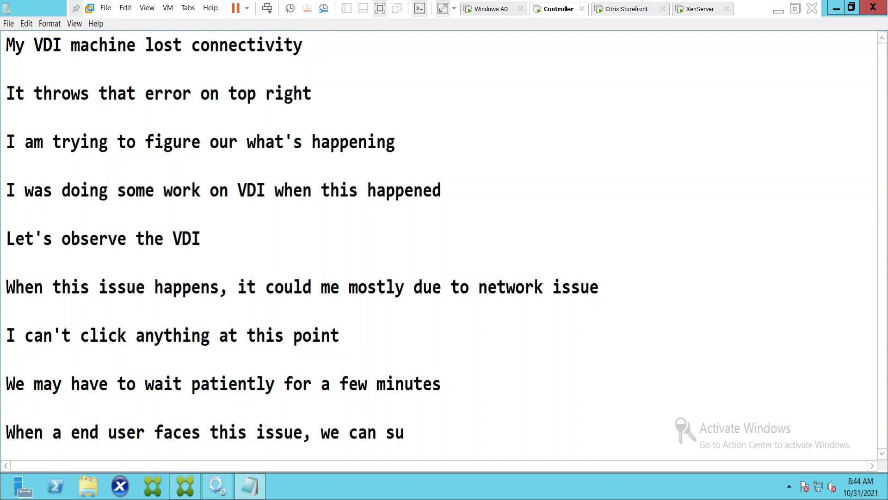
text(spect the lo)
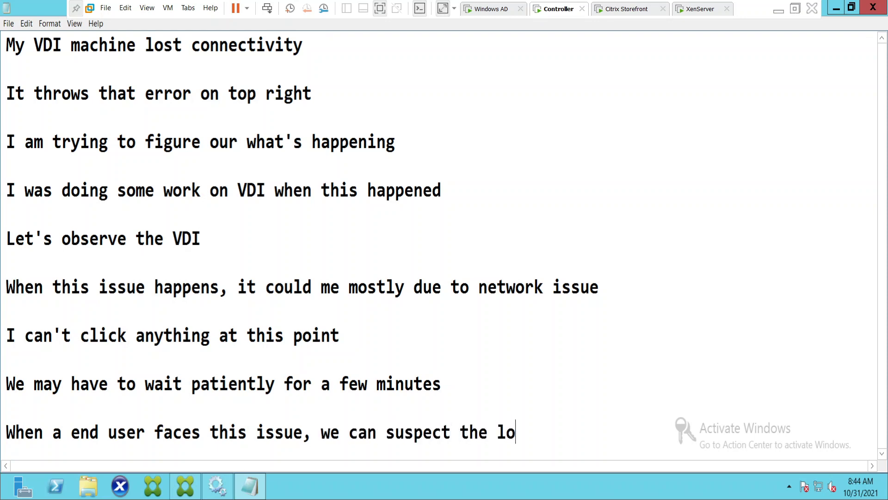
text(cal intern)
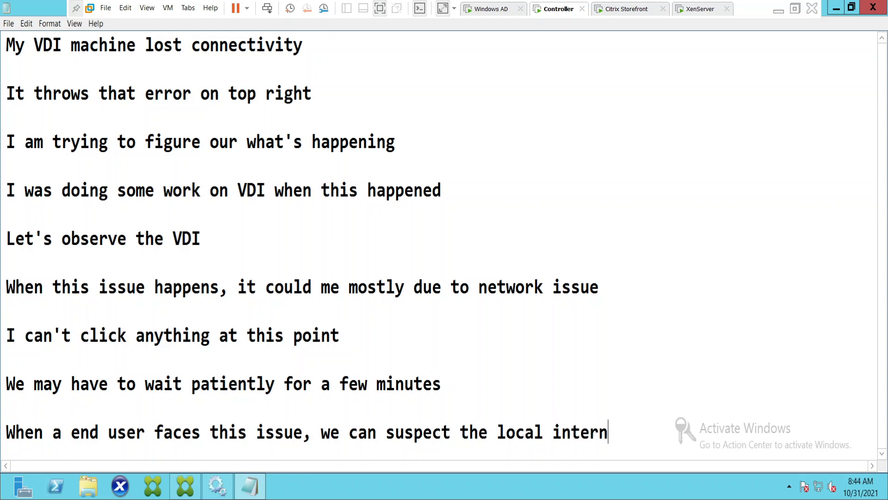
text(et connec)
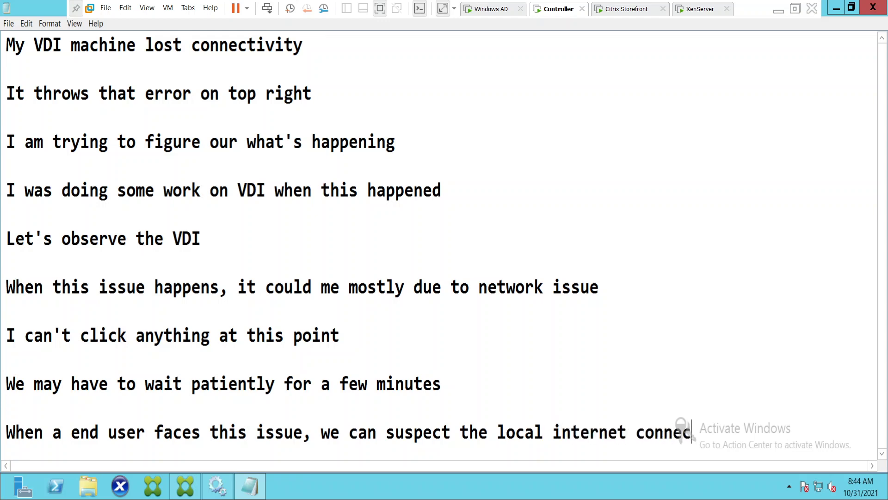
text(tion. If it')
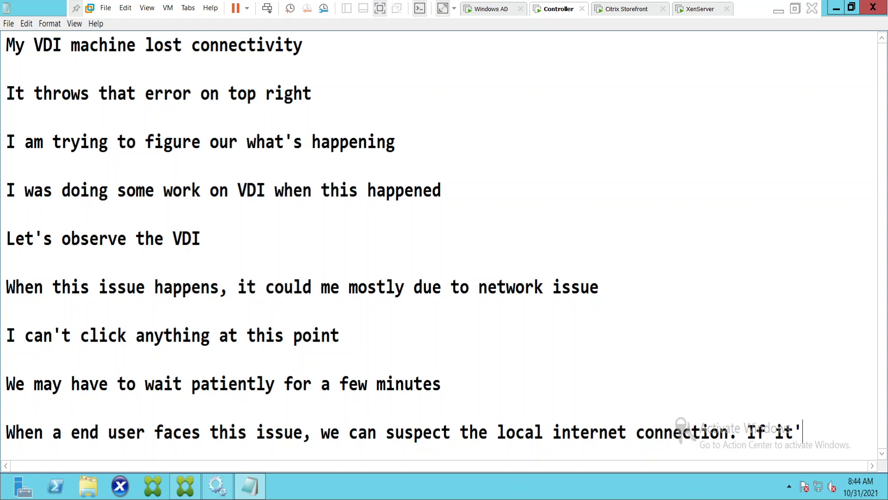
text(s unstabl)
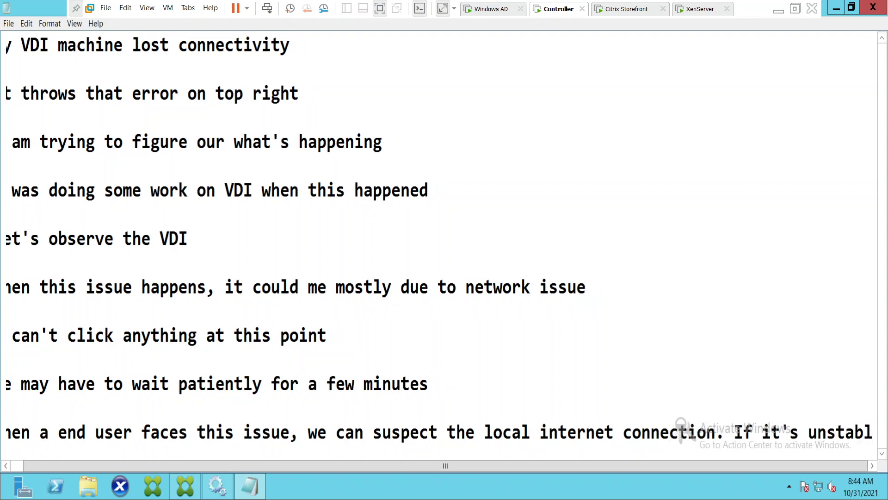
key(Return)
key(Return)
Add the line 'Users see this issue quite often.' then view the Citrix Storefront VM.
text(User)
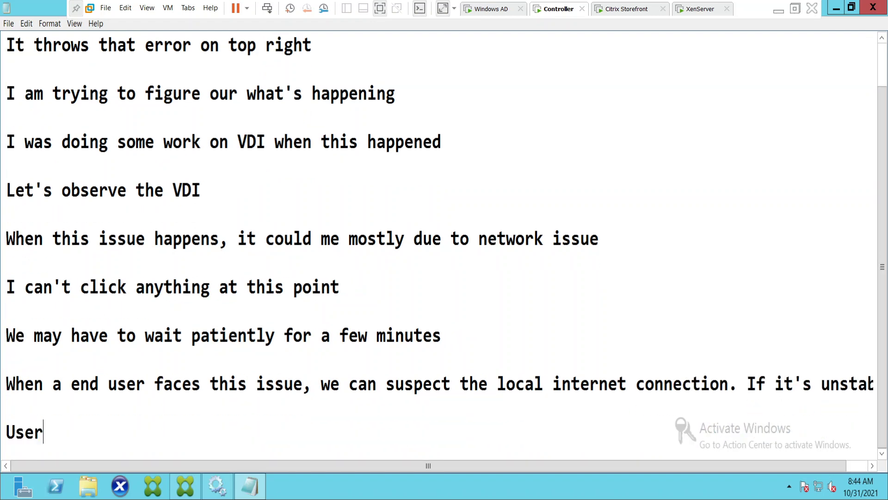
text(s see thhis)
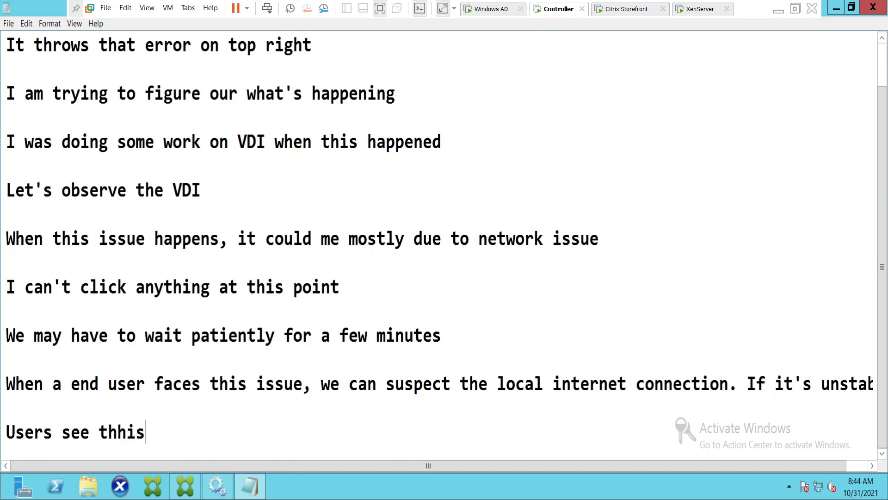
key(BackSpace)
key(BackSpace)
key(BackSpace)
text(is issue )
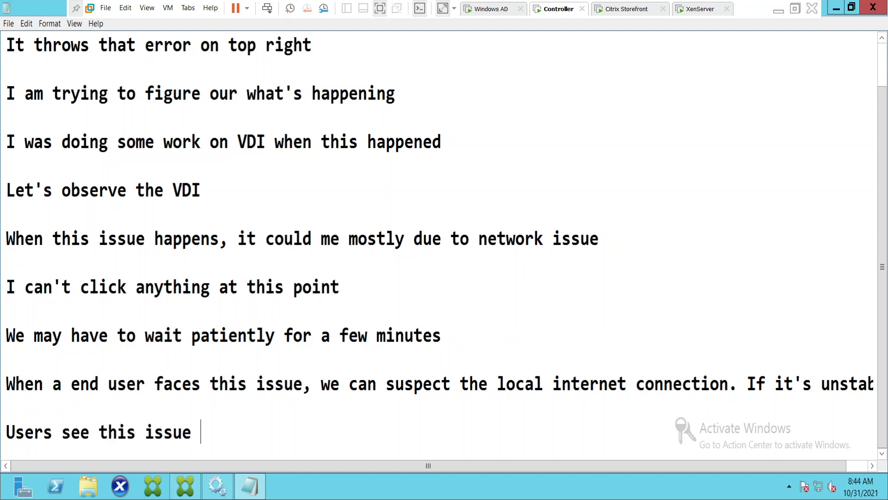
text(quite often)
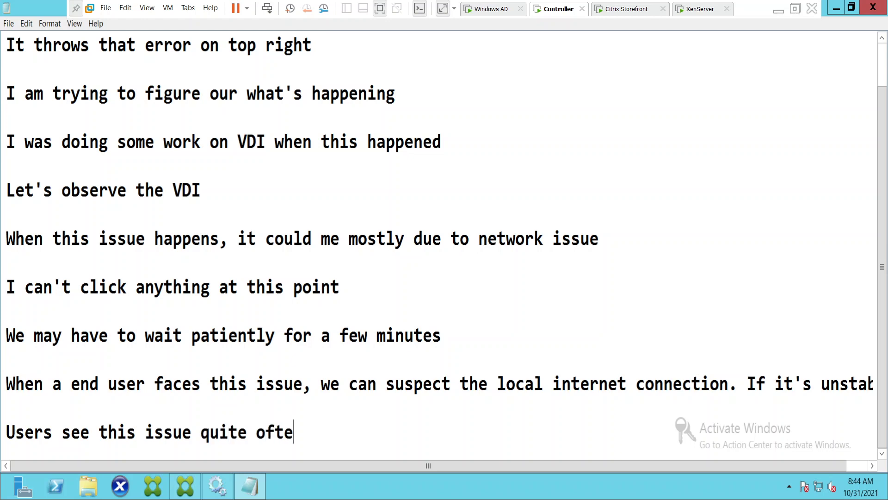
key(Return)
key(Return)
key(Return)
key(BackSpace)
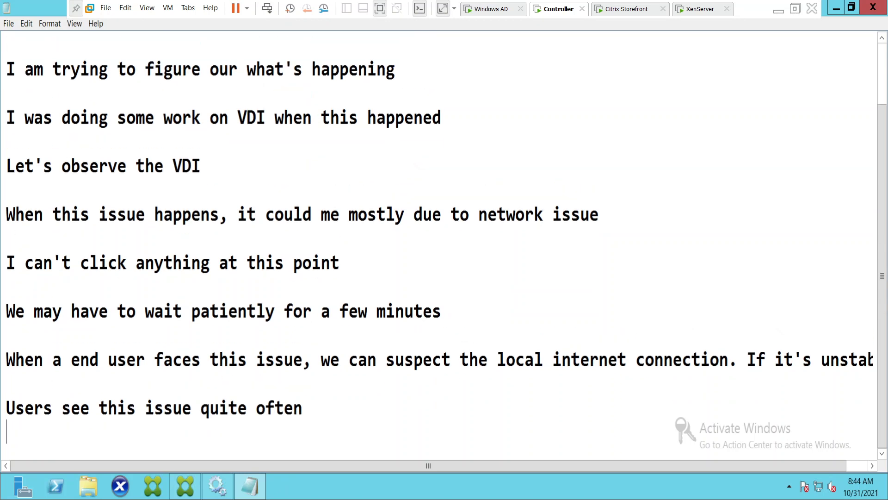
key(BackSpace)
key(BackSpace)
text(.)
key(Return)
key(Return)
key(Return)
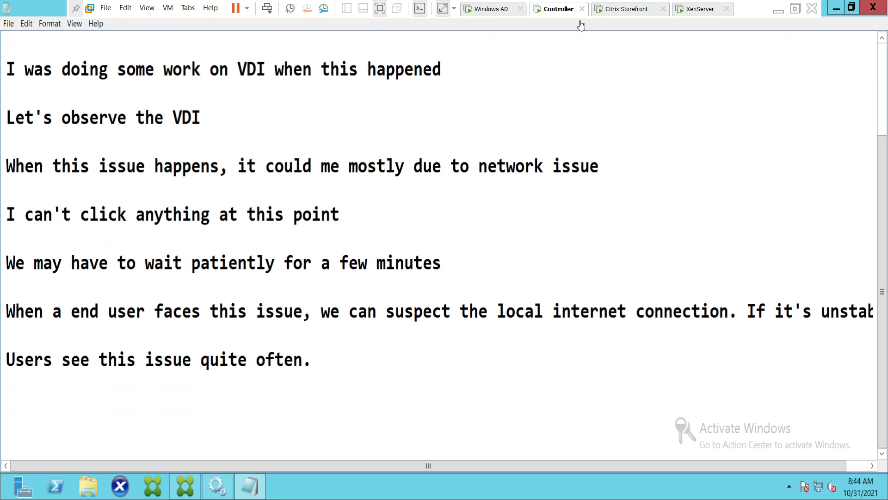
click(644, 8)
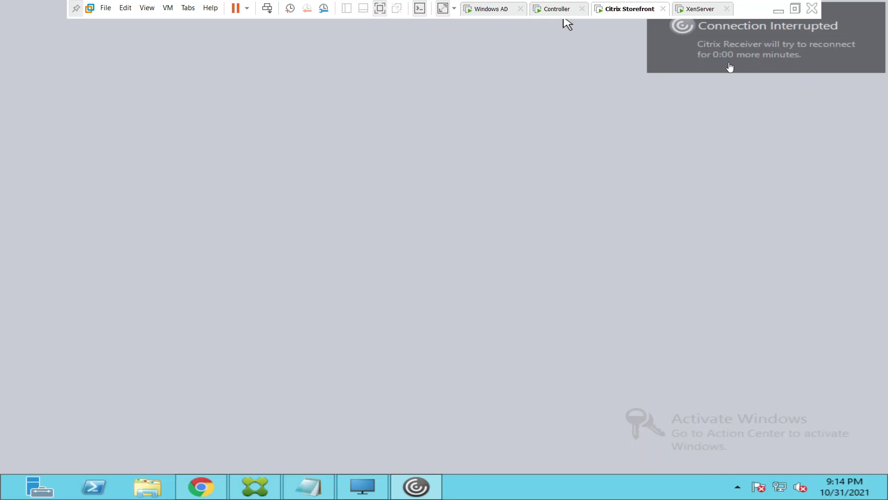
Capture input in the Storefront console, where Connection Interrupted shows reconnect at 0:00 minutes.
click(736, 118)
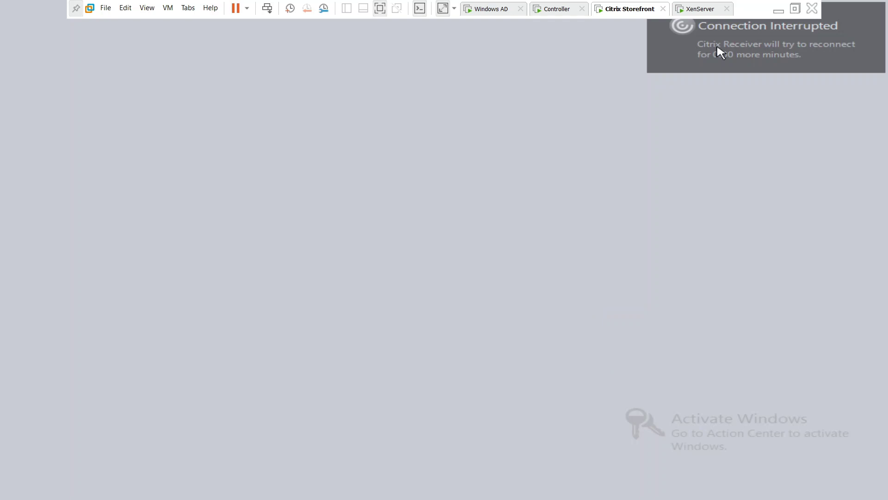
right_click(629, 11)
click(660, 72)
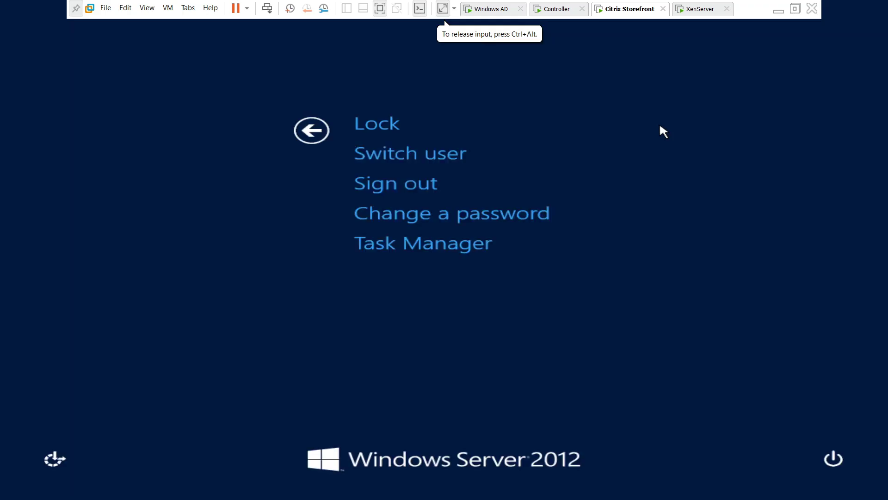
click(313, 137)
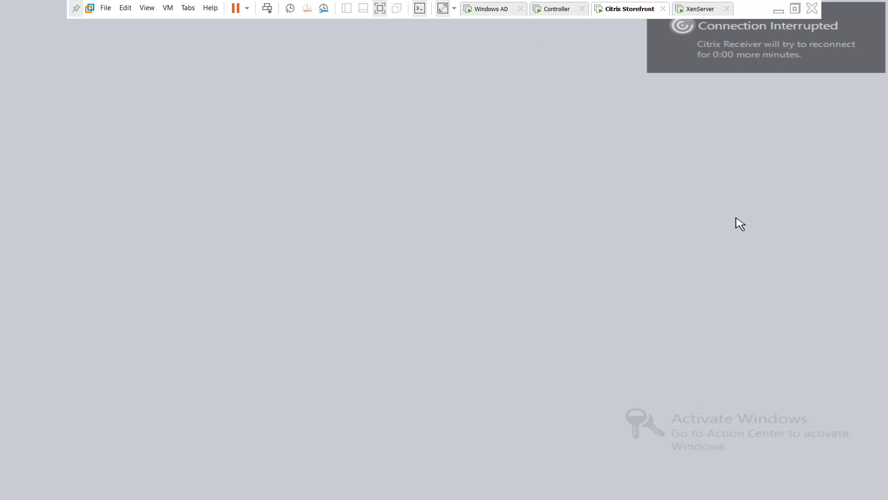
On the Controller, add the note 'Seems like it doesn't go off the screen', then return to Storefront.
click(553, 10)
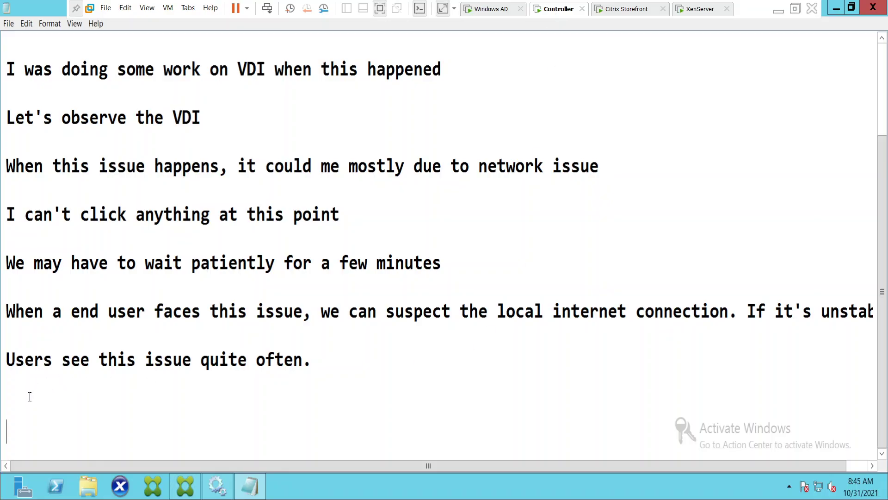
text(Seems li)
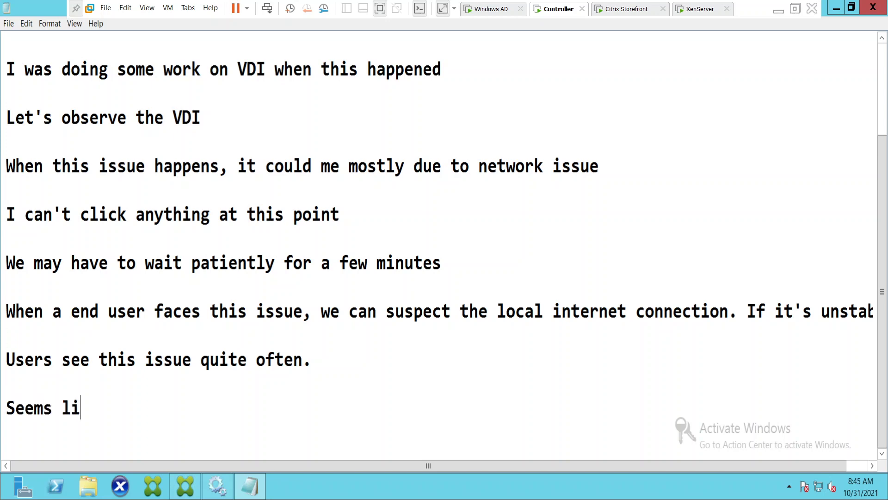
text(ke it doe)
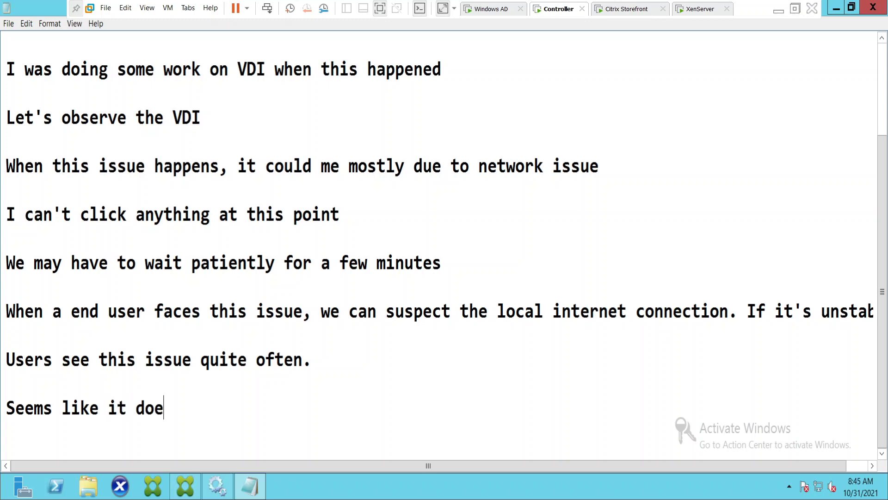
text(sn't go of t)
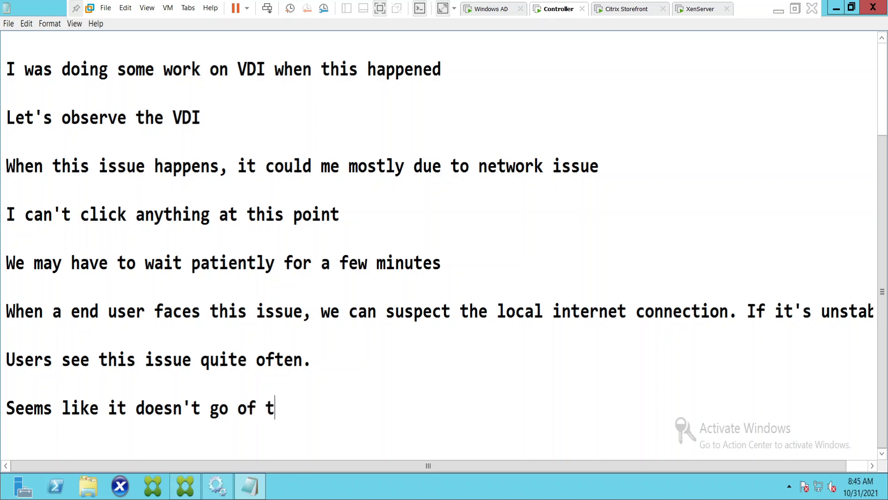
key(BackSpace)
text(d)
key(BackSpace)
key(BackSpace)
text(d)
key(BackSpace)
text(f he s)
key(BackSpace)
key(BackSpace)
key(BackSpace)
key(BackSpace)
text(the scree)
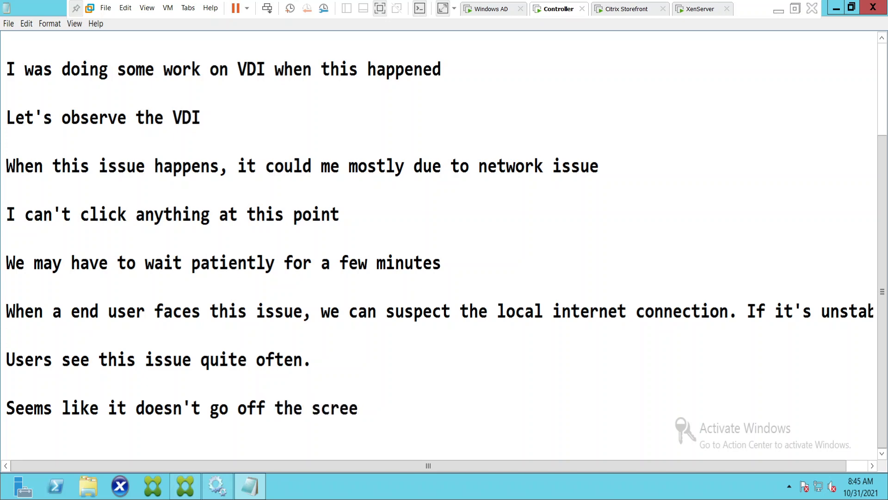
text(n)
key(Return)
key(Return)
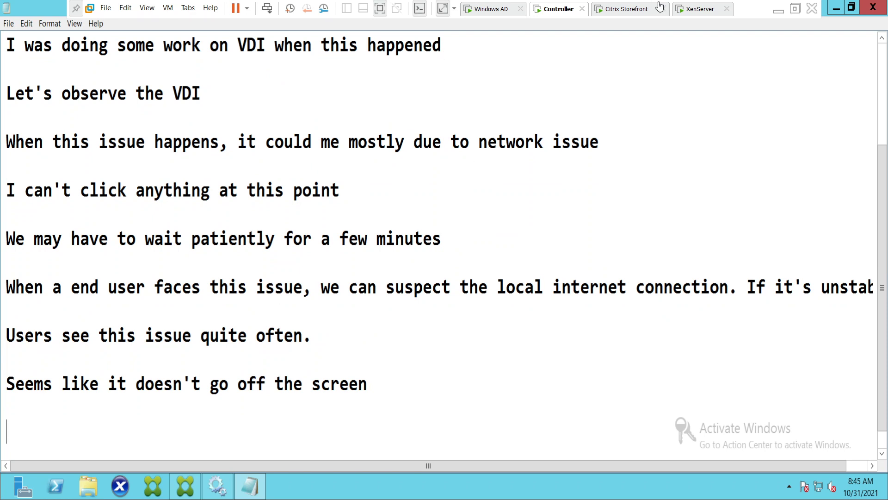
click(632, 12)
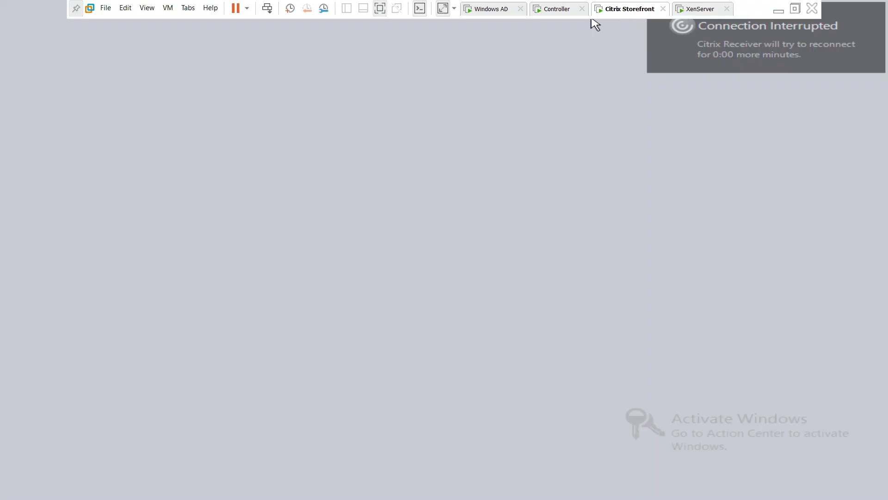
Log back on to Citrix StoreFront with the administrator user name and password.
click(593, 24)
click(430, 280)
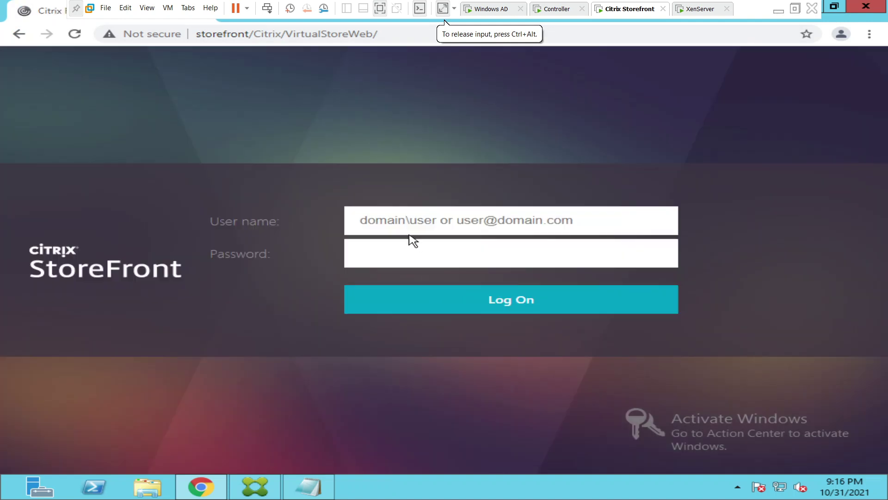
click(403, 224)
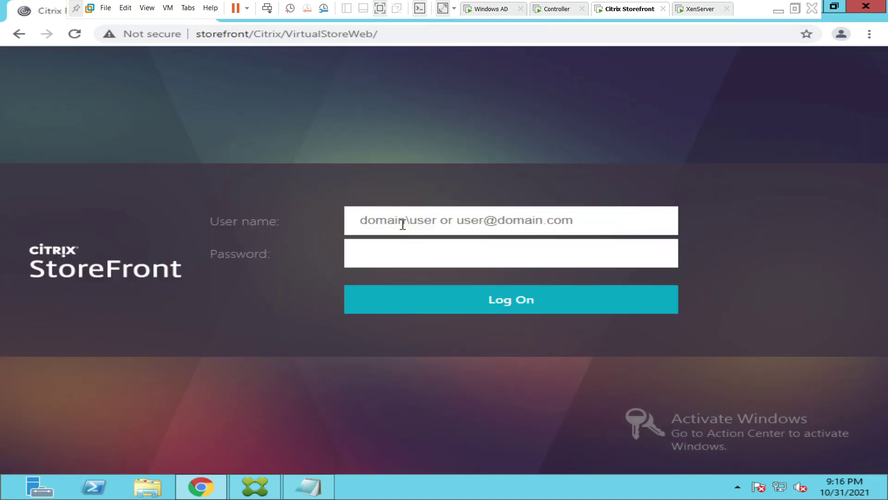
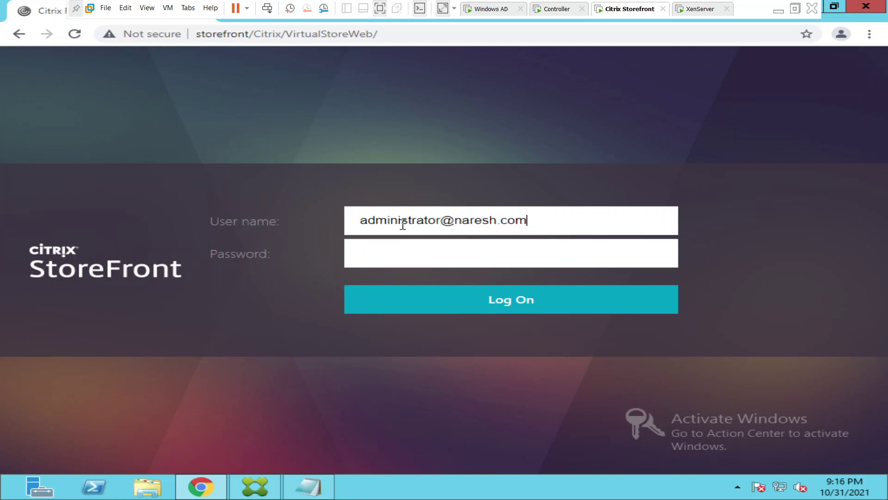
key(Tab)
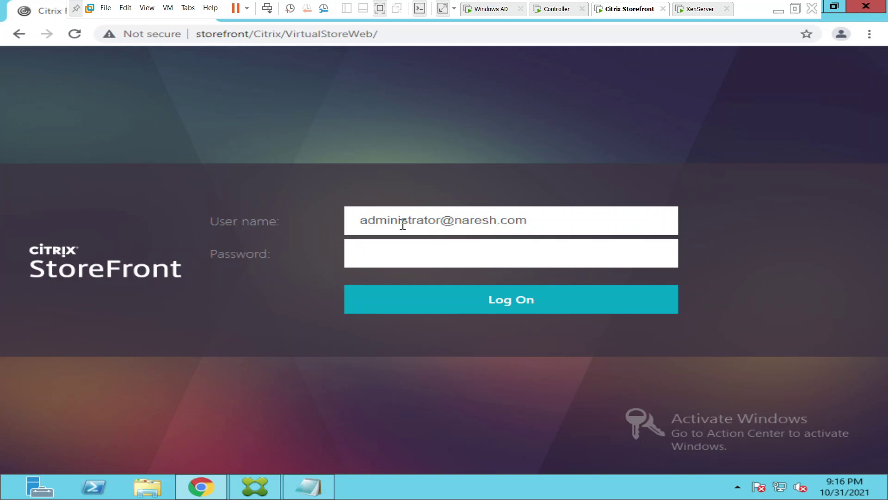
text(••••••••••••)
key(Return)
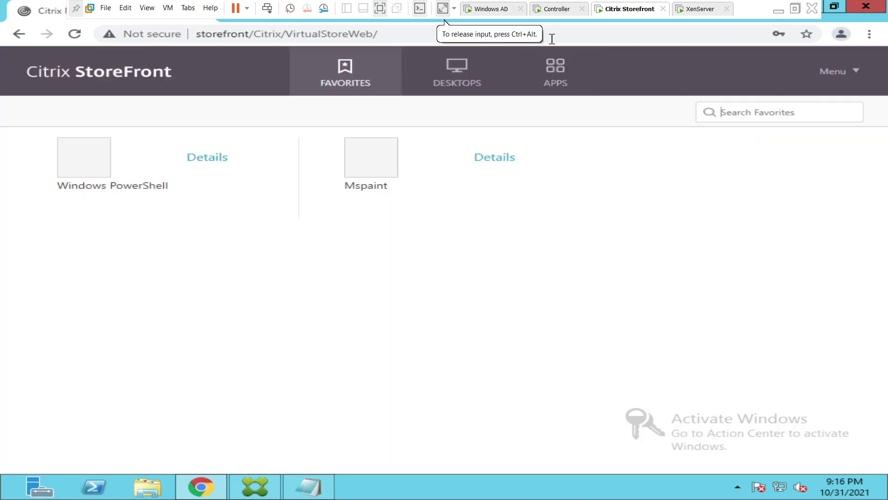
On the Controller, finish the Notepad note 'Let's connect to VDI again' and start a new line.
click(559, 12)
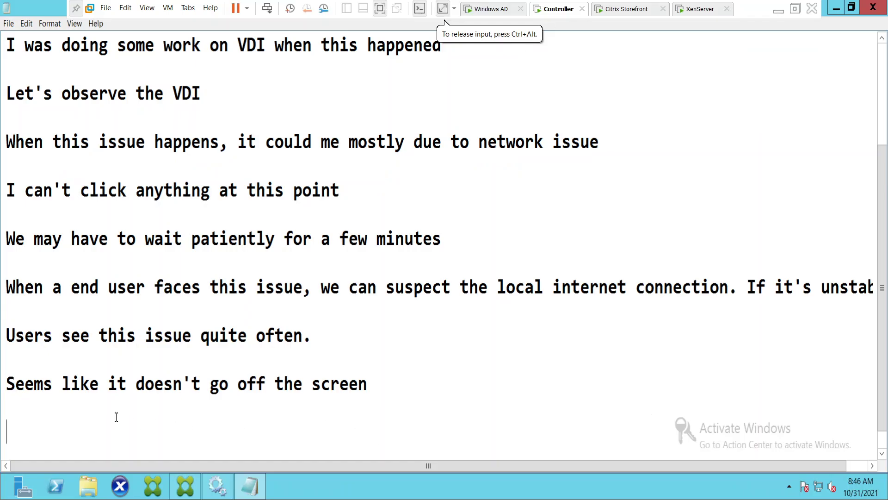
text(Let's connect to )
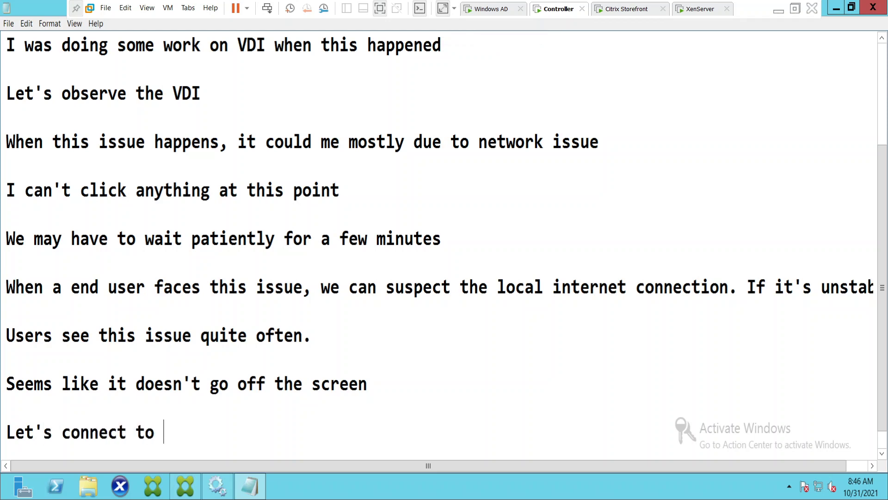
text(VDI again)
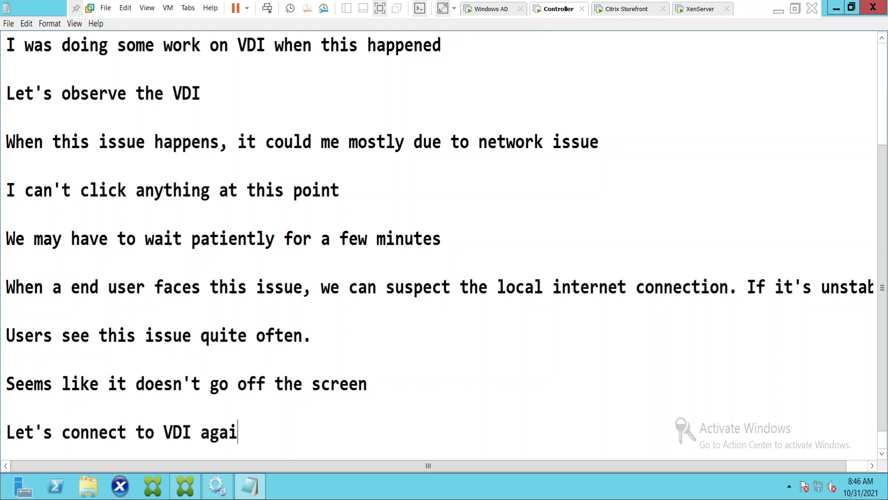
key(Return)
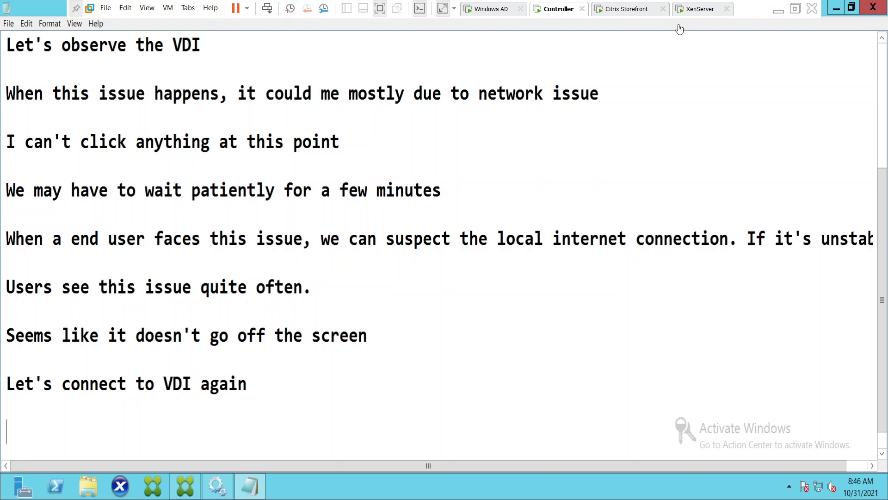
Launch the Windows server OS desktop from StoreFront's Desktops page, which fails with 'Cannot start your session'.
click(623, 13)
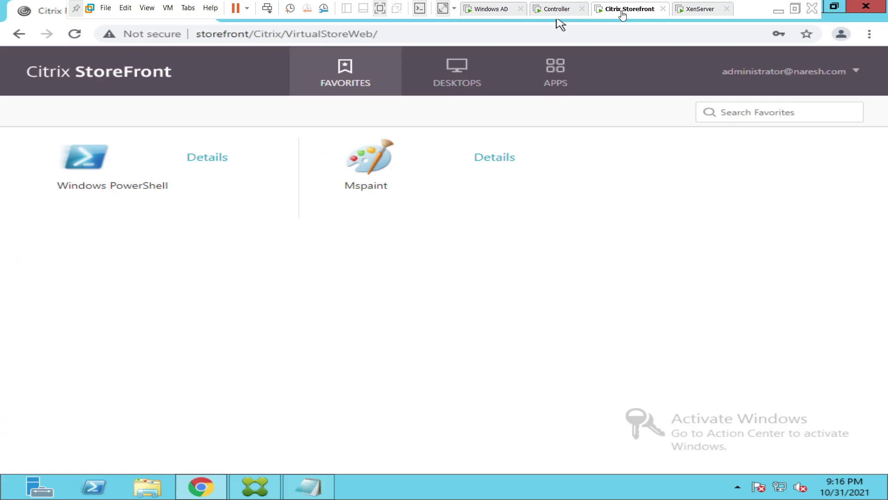
click(463, 83)
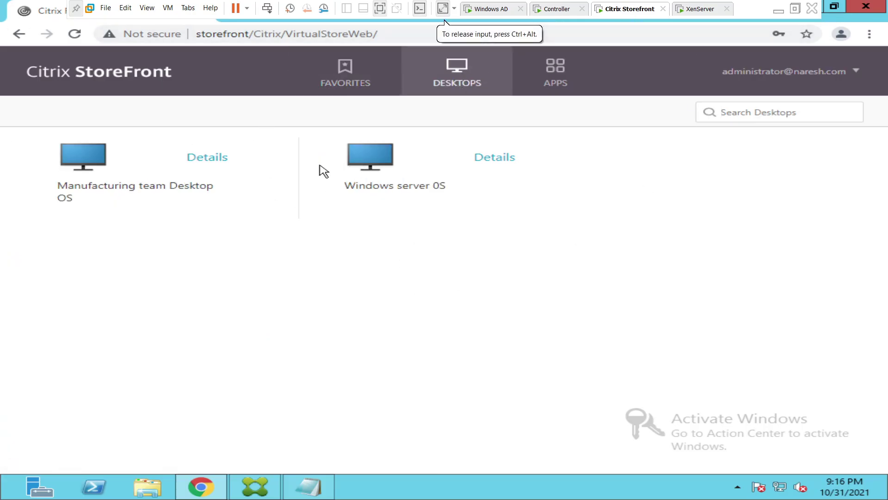
click(370, 163)
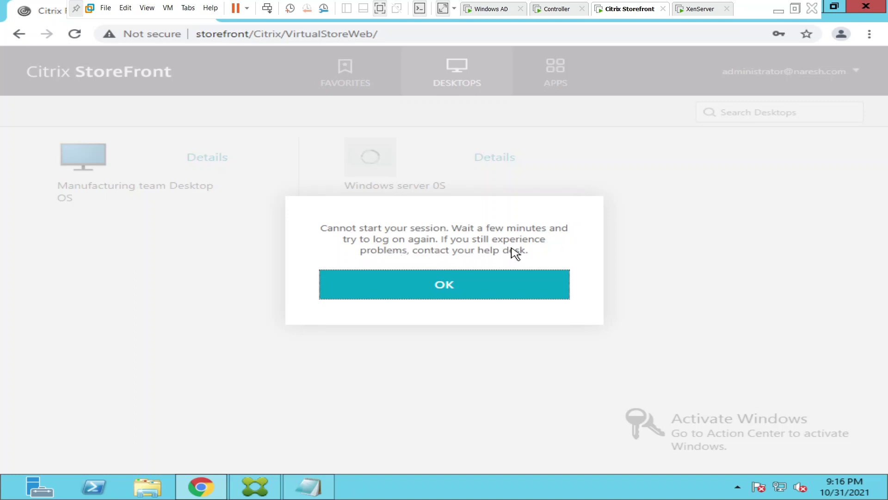
Dismiss the session error, launch the Manufacturing team Desktop OS, and close the 'Cannot start desktop' error.
click(446, 293)
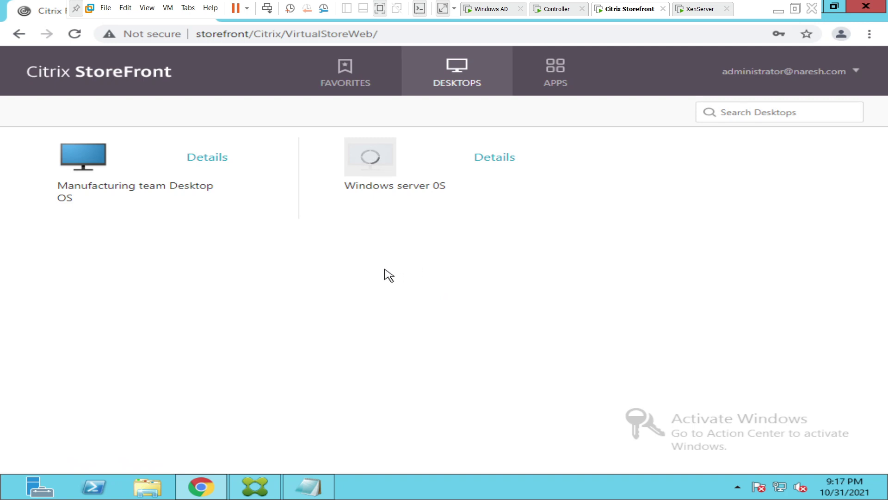
click(85, 165)
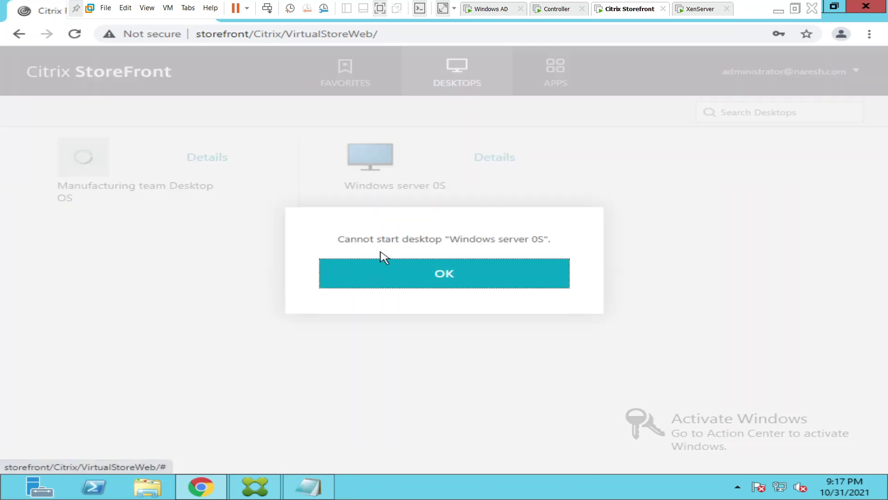
click(450, 284)
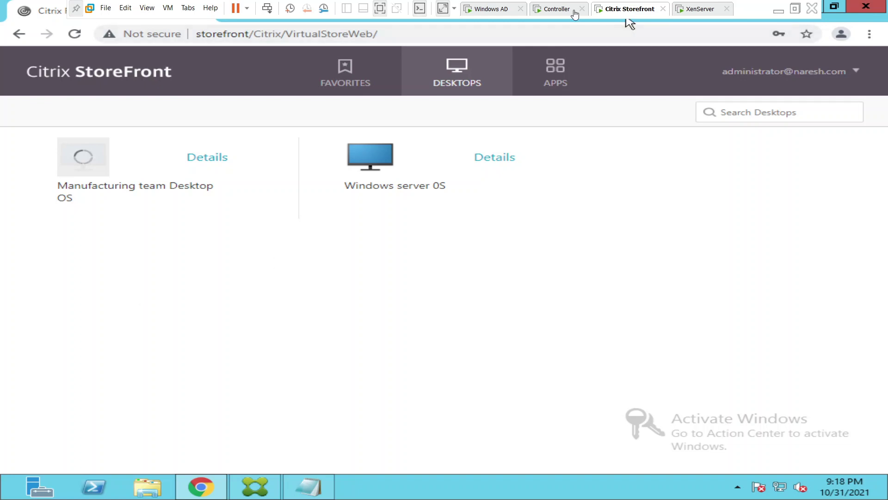
Show Delivery Groups in the Controller's Citrix Studio, where Finance windows OS has 1 unregistered machine.
click(555, 9)
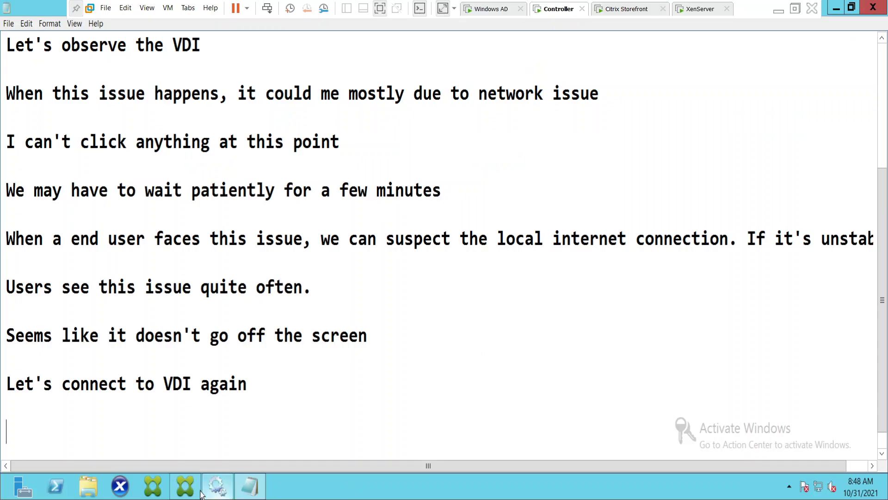
click(190, 491)
click(37, 110)
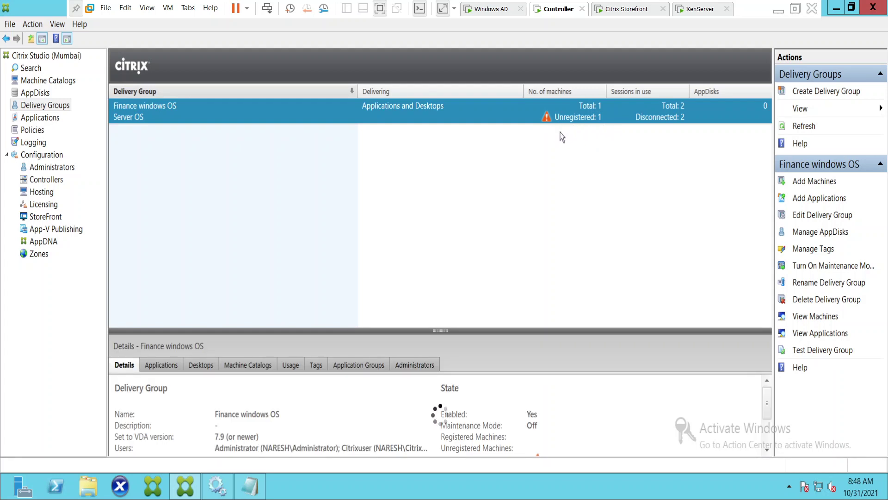
click(624, 11)
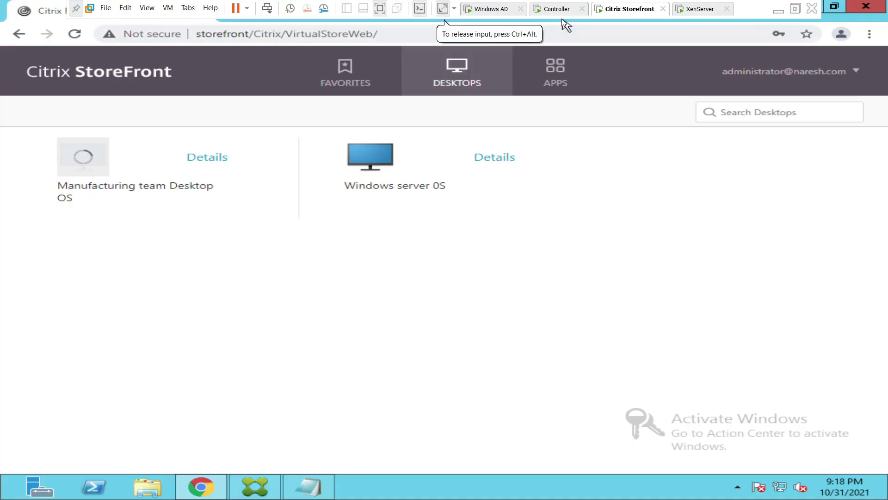
Return to Citrix Studio on the Controller VM.
click(558, 9)
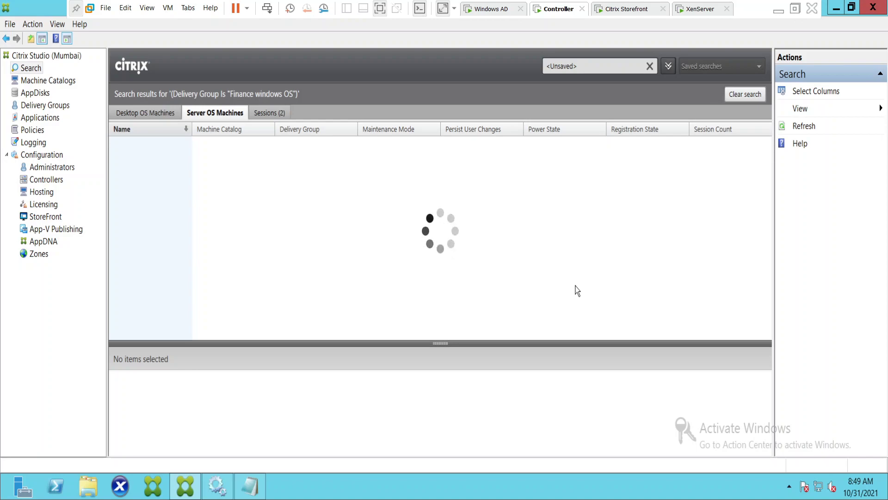
Load the Finance windows OS machine list, showing VDI03 powered on, Unregistered, with 3 sessions.
click(643, 8)
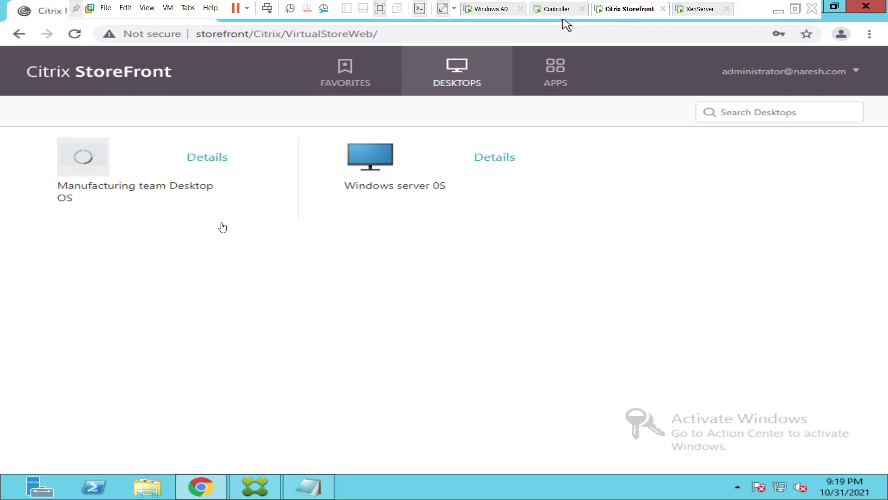
click(157, 264)
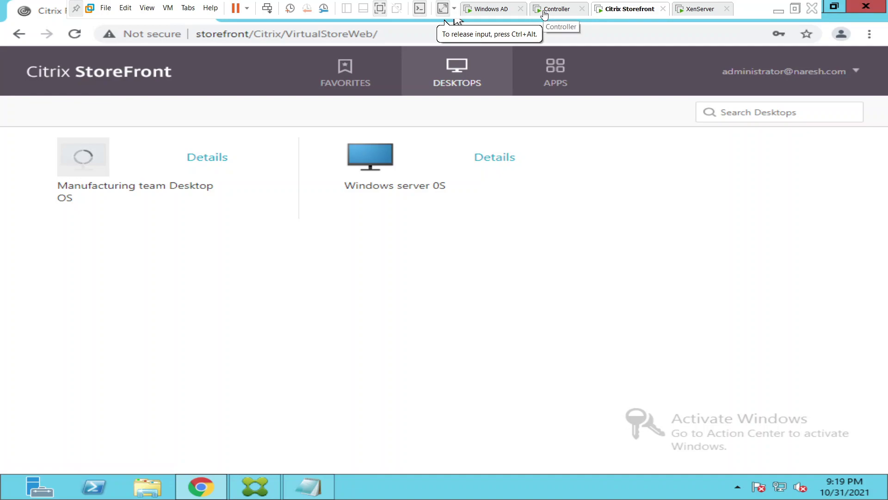
click(545, 10)
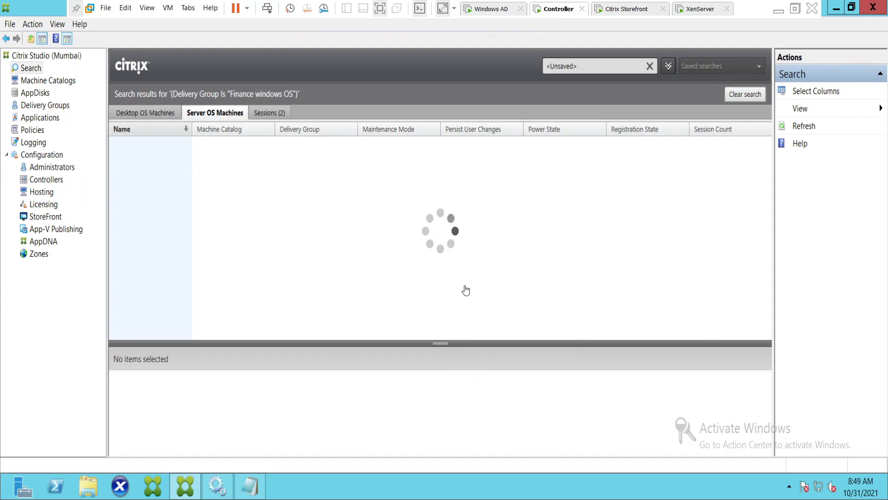
click(121, 492)
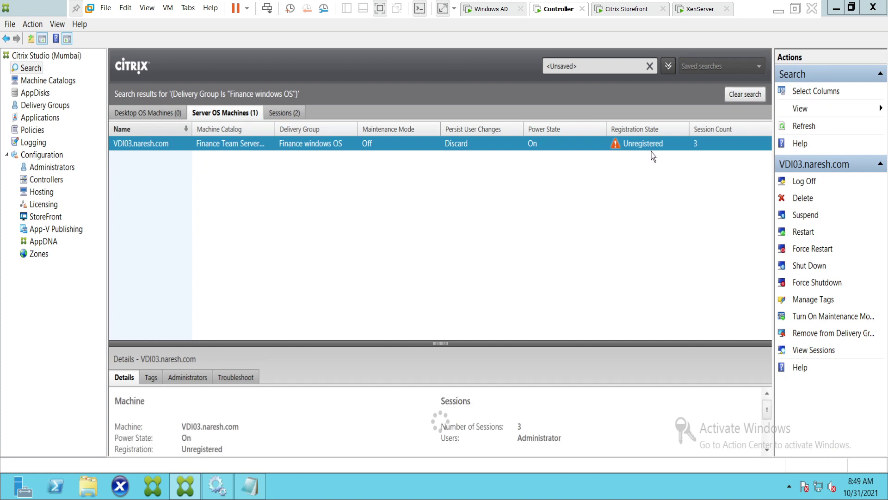
Select VDI03 and enlarge its details pane to read the Controller-to-VDA communication issue.
click(555, 148)
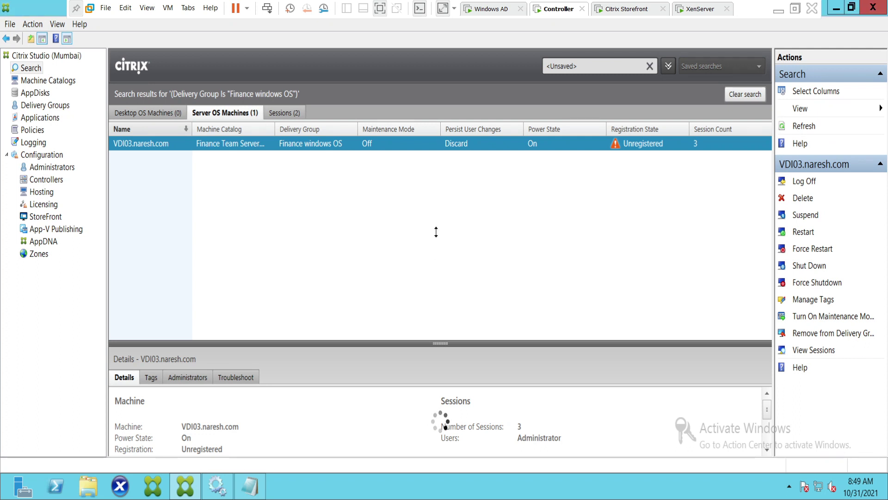
drag(436, 232, 436, 233)
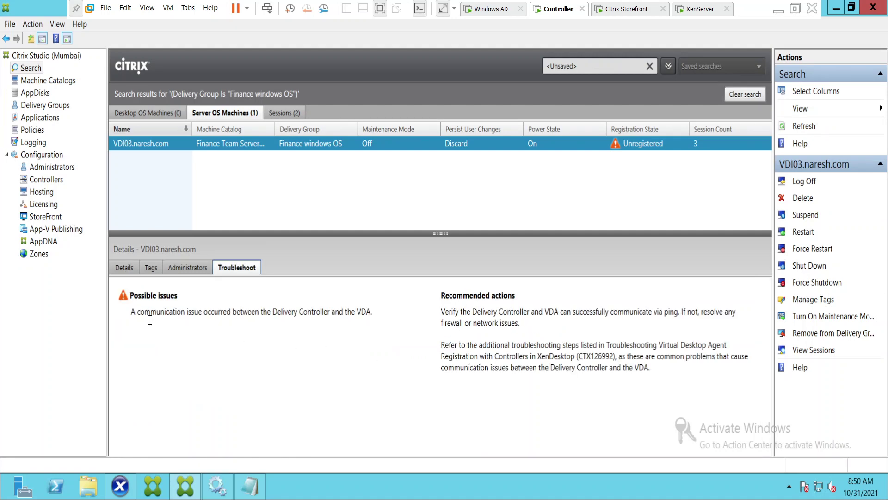
Highlight VDI03's possible issue and recommended ping actions, then bring the Notepad notes back.
triple_click(384, 311)
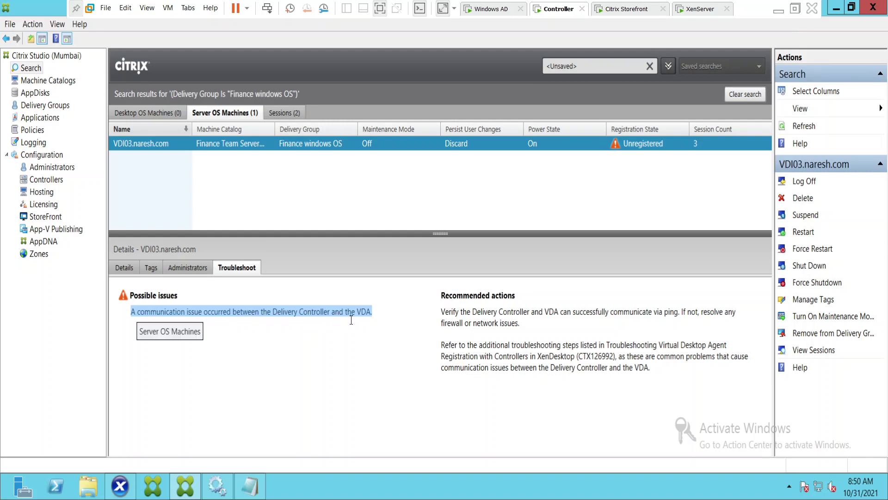
click(388, 358)
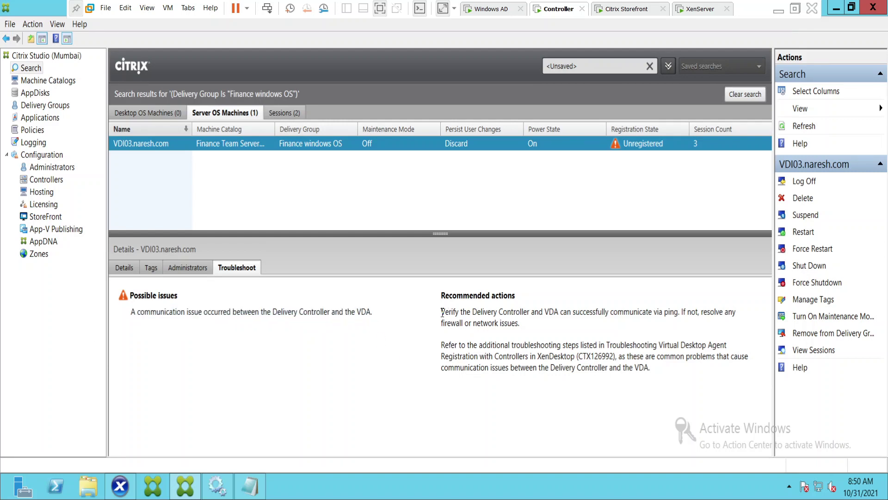
drag(442, 313, 535, 326)
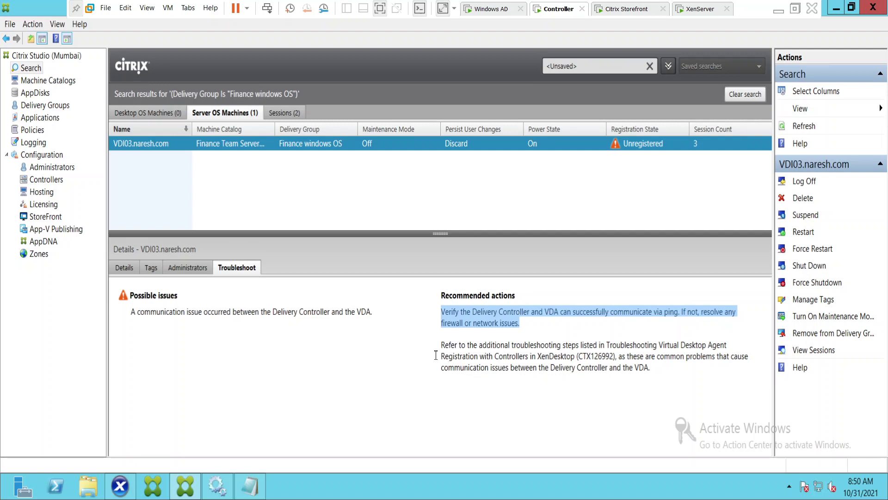
drag(440, 345, 717, 384)
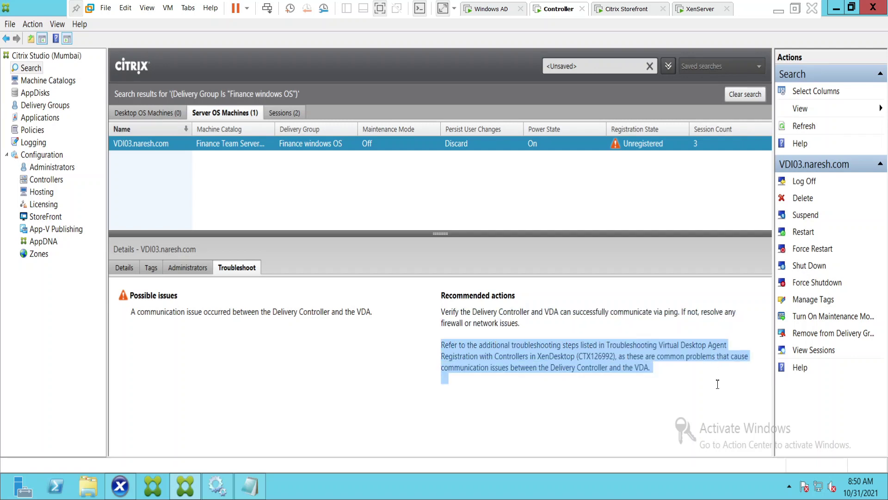
click(707, 404)
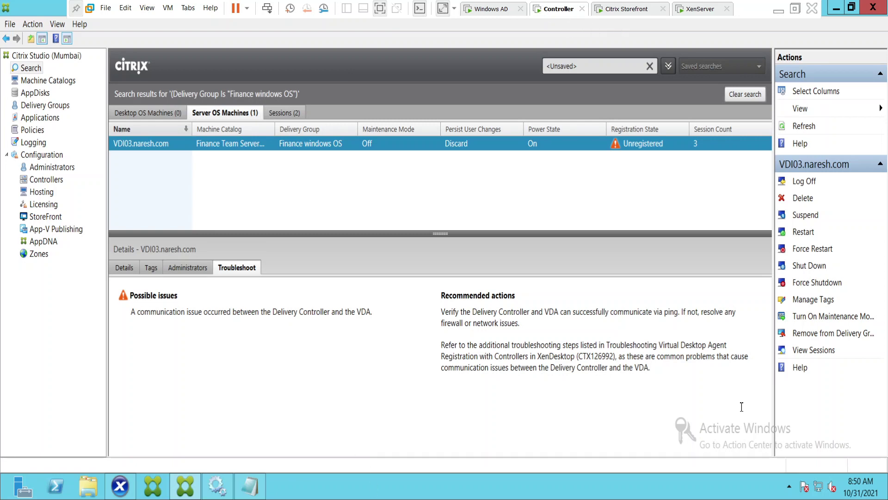
click(258, 489)
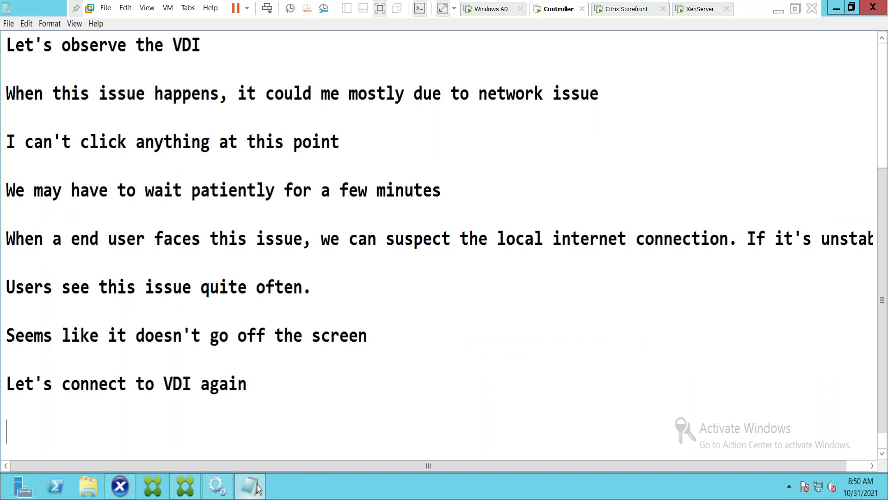
Add the Notepad line 'I will try to ping VDI from controller'.
text(I will try to p)
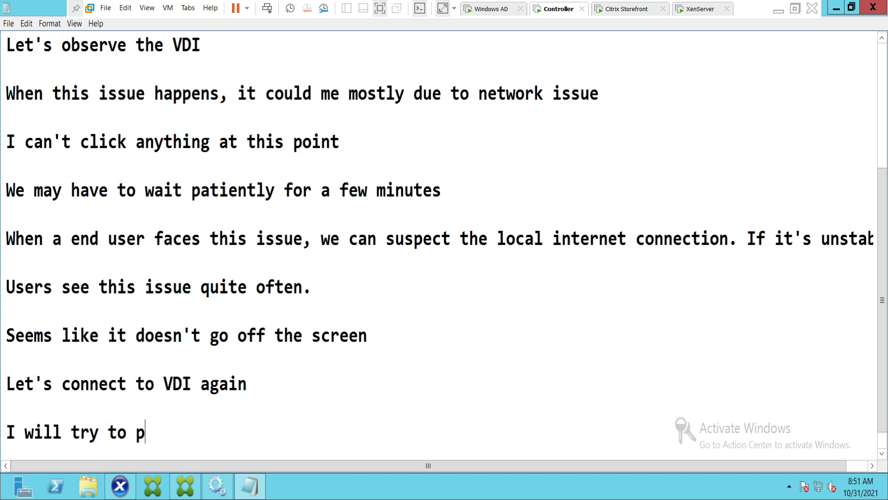
text(ing VDI)
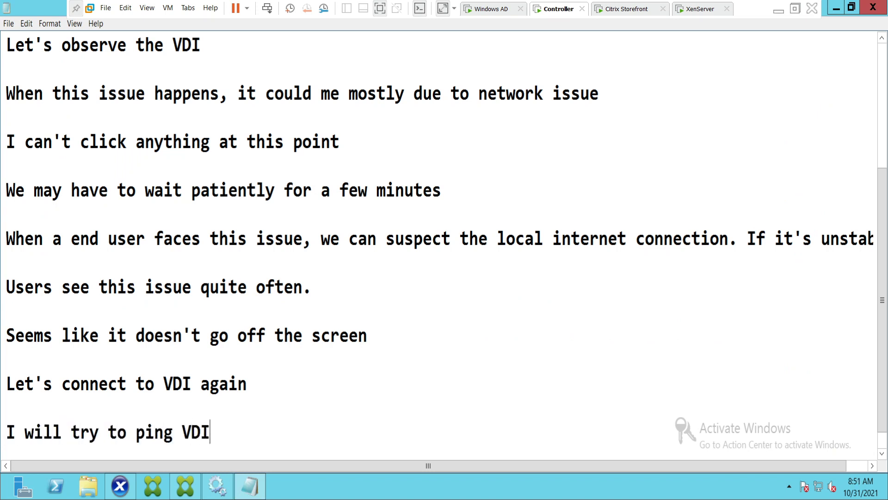
text( from controller)
key(Return)
key(Return)
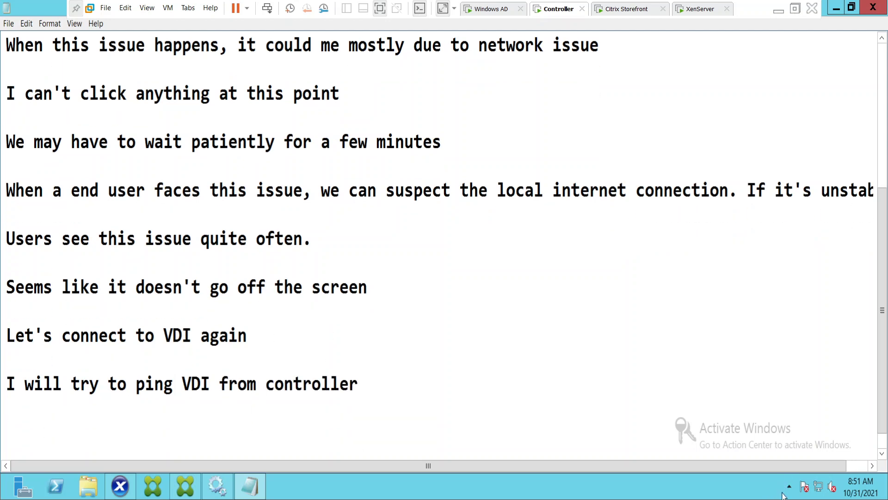
Launch Command Prompt by searching Windows for cmd.
mouse_move(886, 498)
click(879, 192)
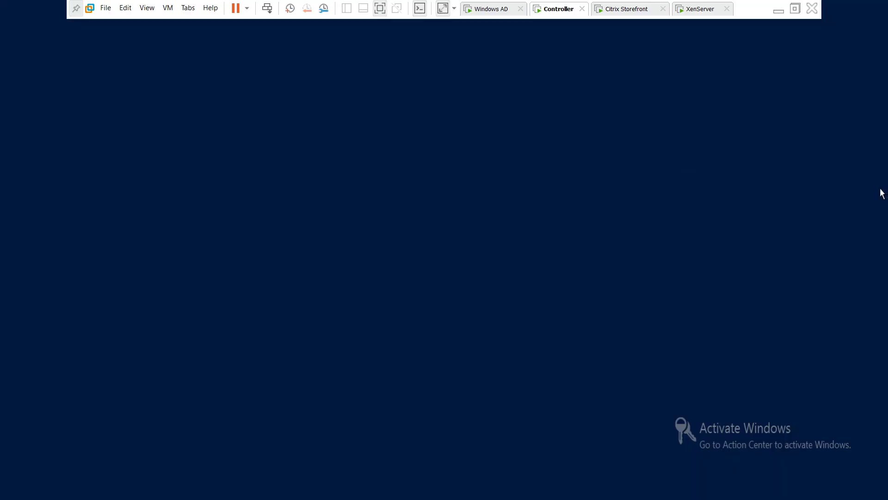
text(cmd)
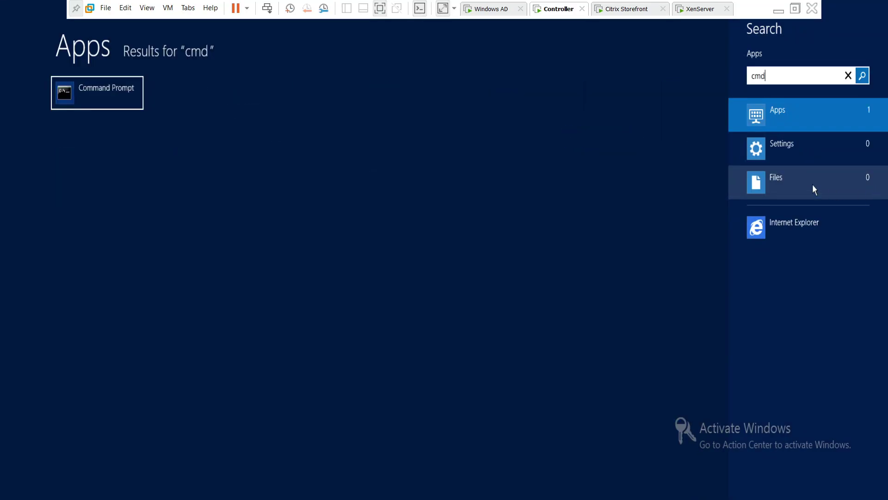
click(84, 99)
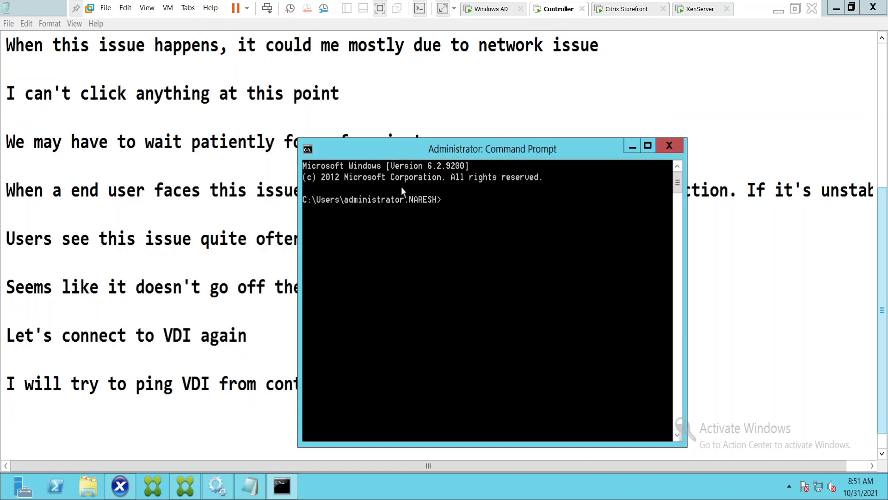
Set the Command Prompt's cursor size to Medium in its Properties.
right_click(371, 144)
click(406, 262)
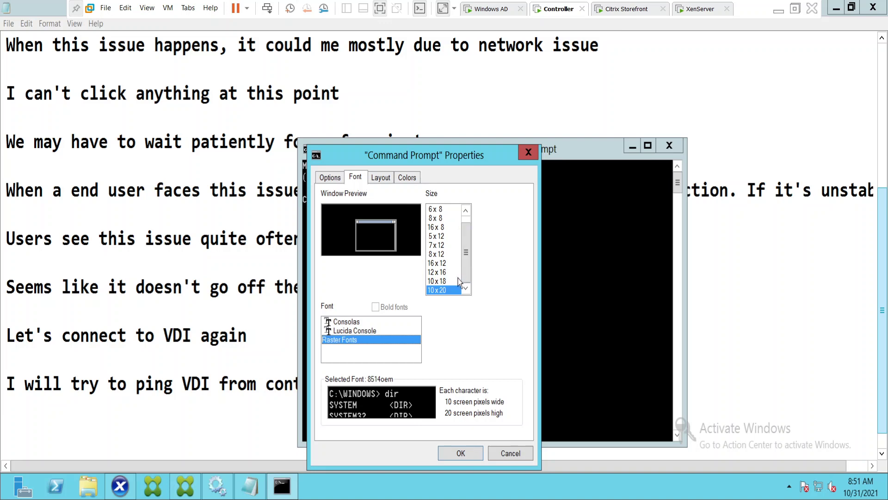
click(380, 177)
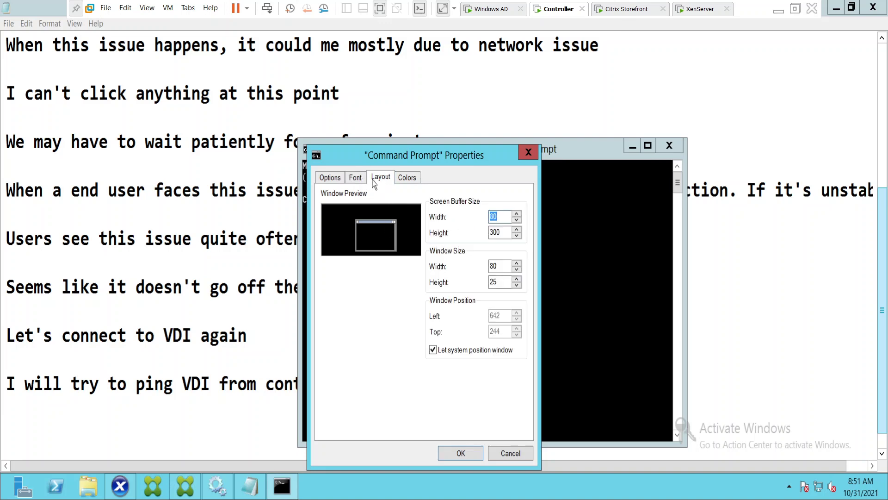
click(355, 178)
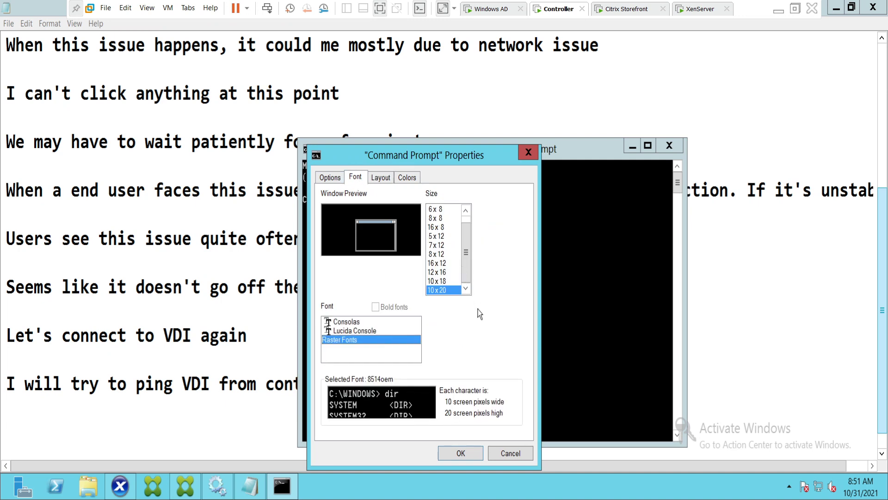
click(333, 179)
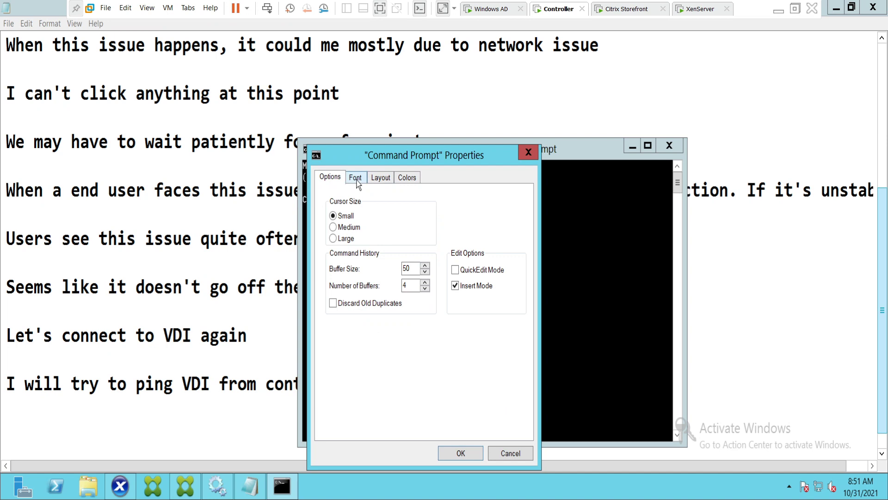
click(334, 227)
click(460, 453)
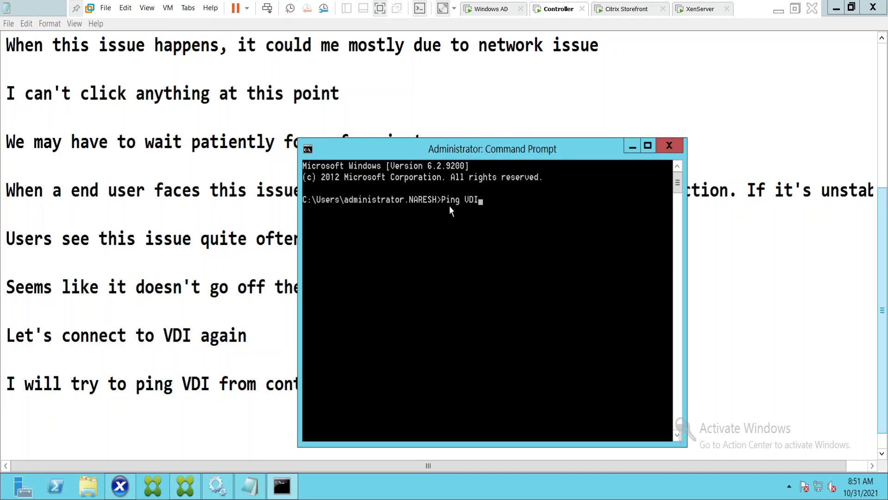
Run ping VDI03.naresh.com -t, get 'Destination host unreachable', and stop it with Ctrl+C.
text(03.naresh.com -t)
key(Return)
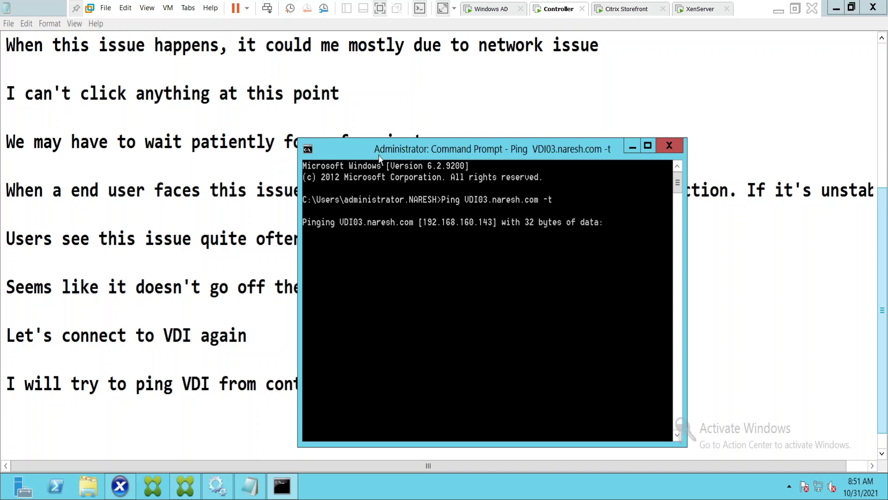
drag(390, 148, 305, 86)
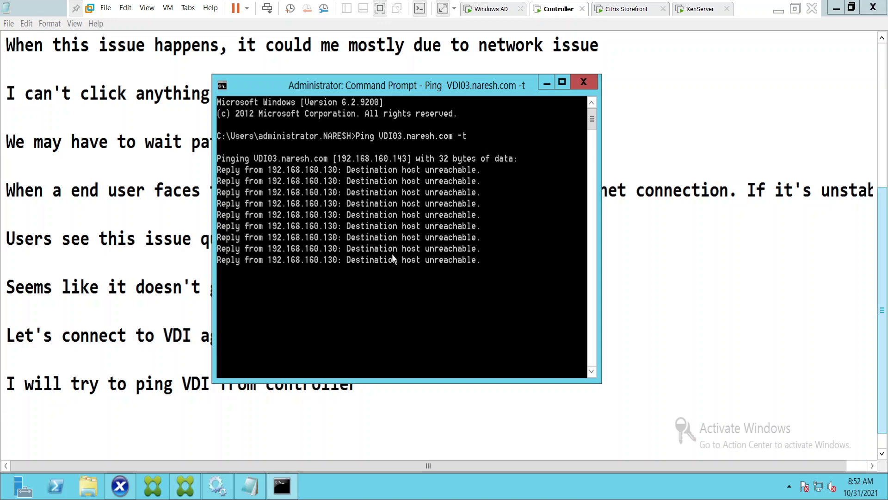
key(ctrl+c)
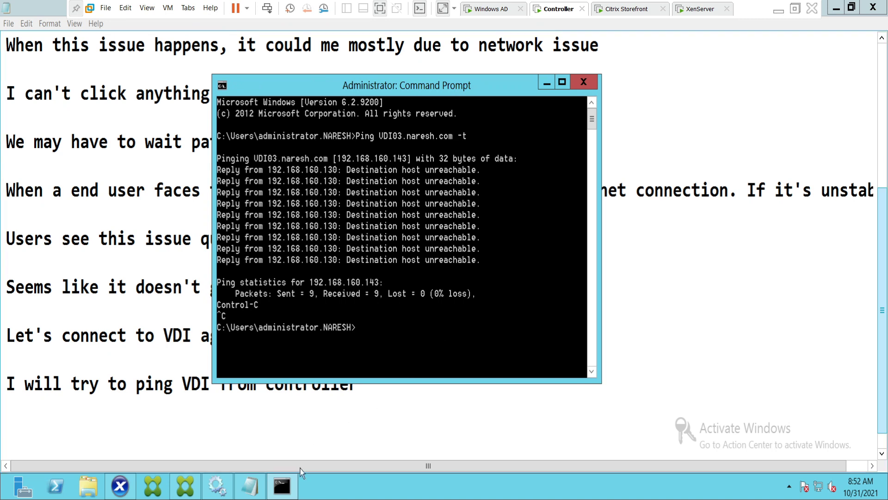
click(250, 485)
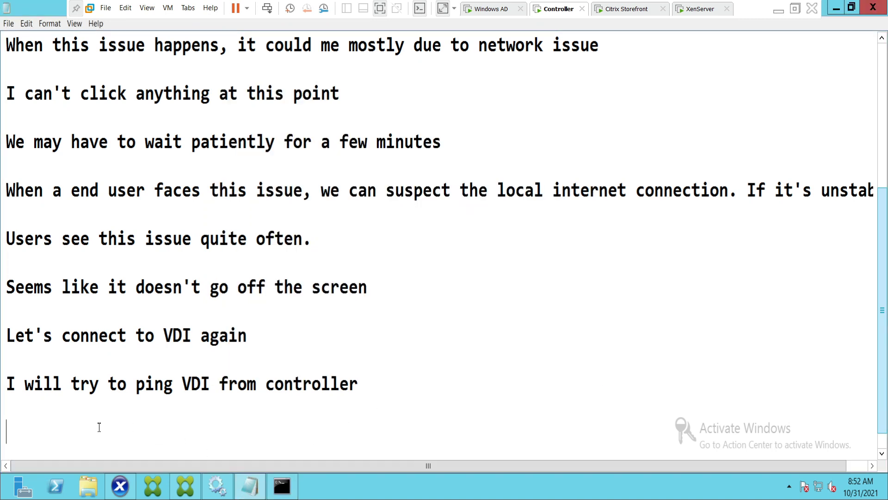
Note in Notepad that the ping says 'It says destination host unreachable'.
text(It says des)
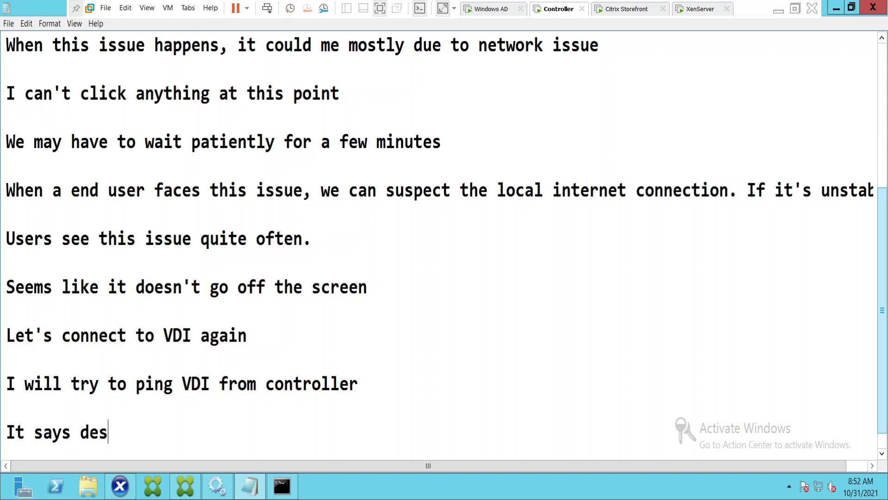
text(r)
key(BackSpace)
text(tination hos)
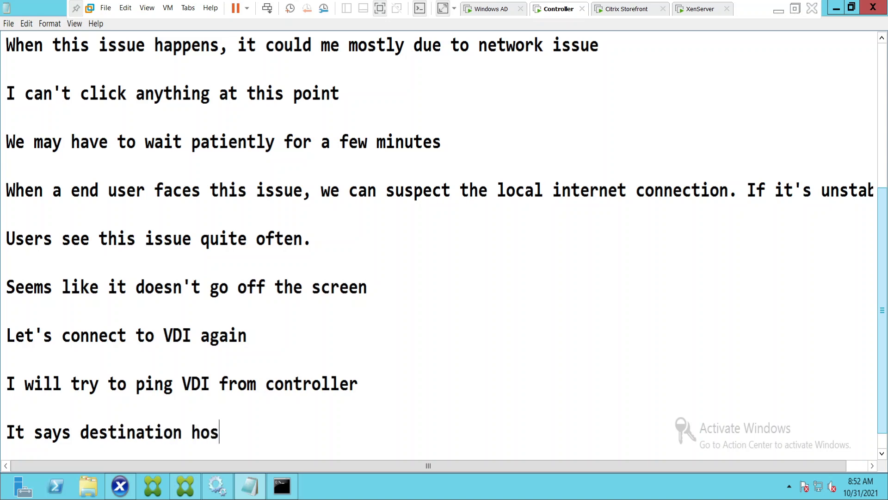
text(t unreachable)
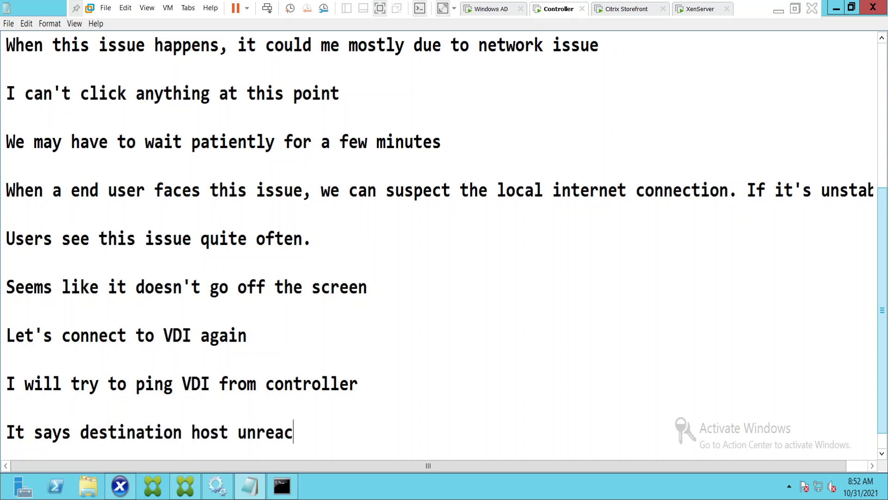
key(Return)
key(Return)
Add the line 'Let me RDP to VDI and see what's happening' followed by blank lines.
text(L)
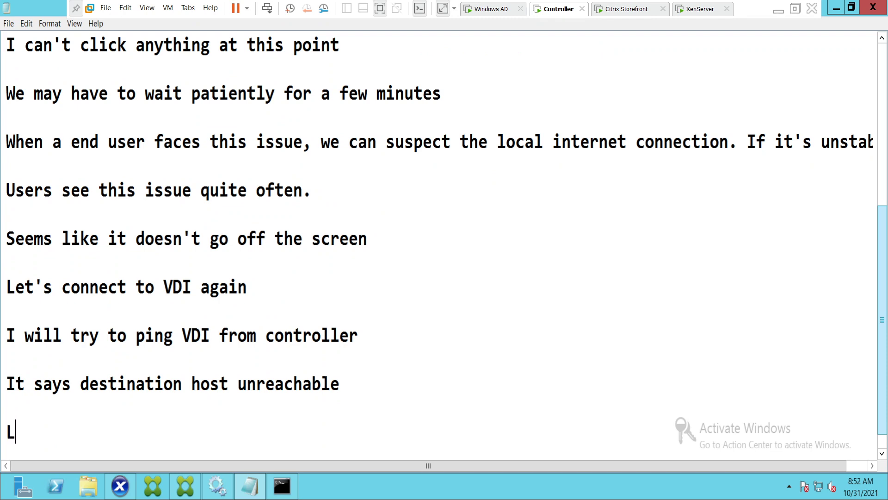
text(et me R)
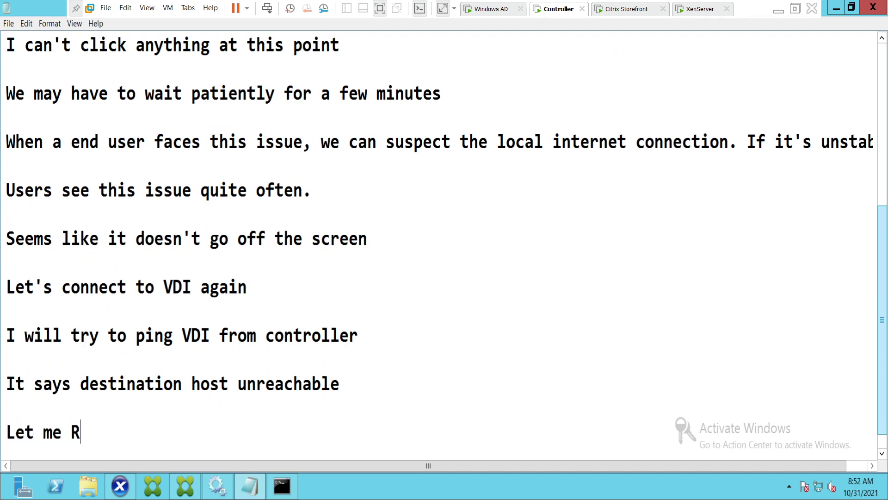
text(DP to )
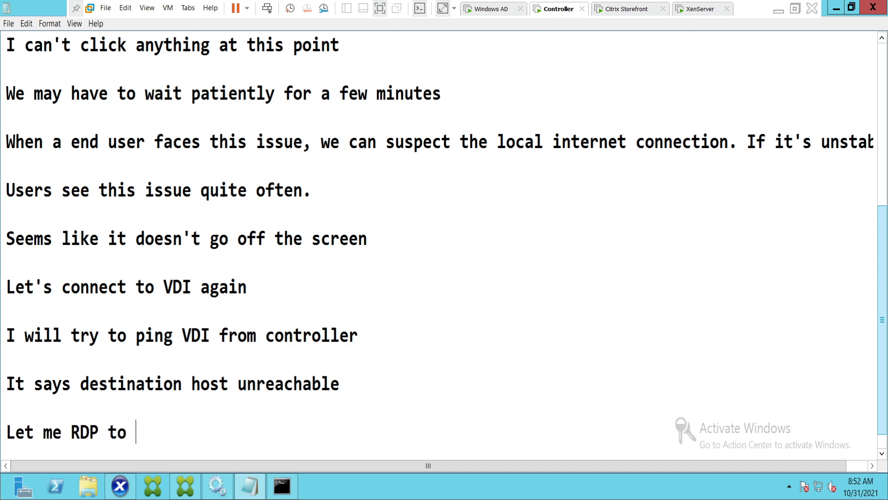
text(VDI and see)
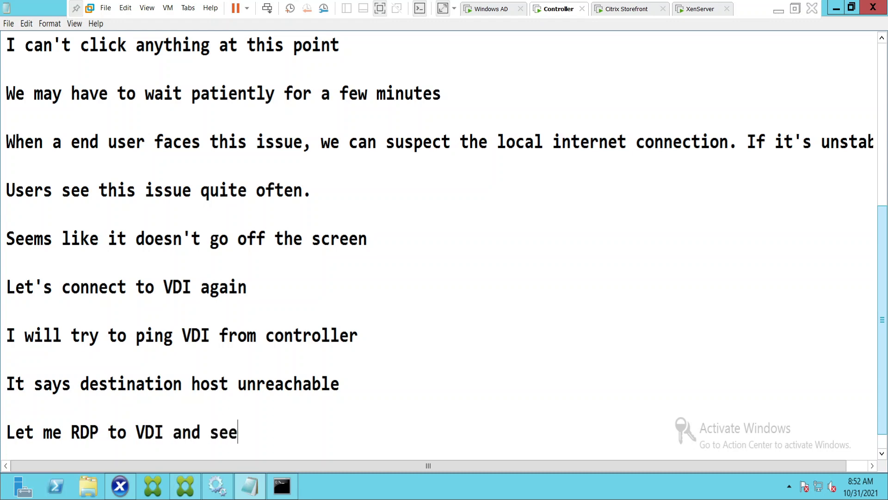
text( what)
text('s ah)
key(BackSpace)
key(BackSpace)
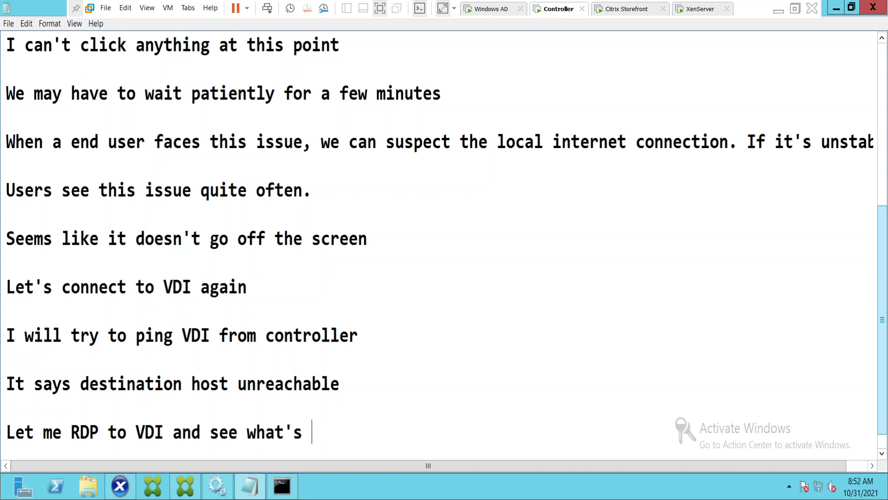
text(happen)
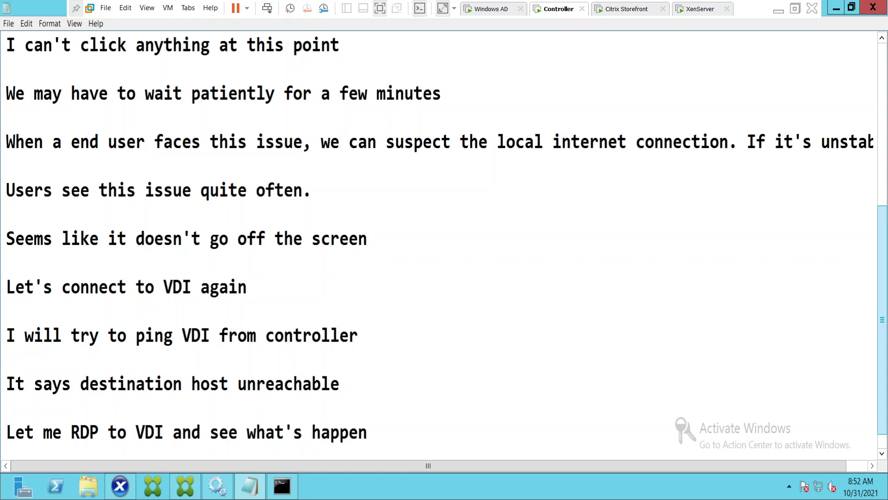
text(ing)
key(Return)
key(Return)
key(Return)
key(Return)
key(Return)
key(Return)
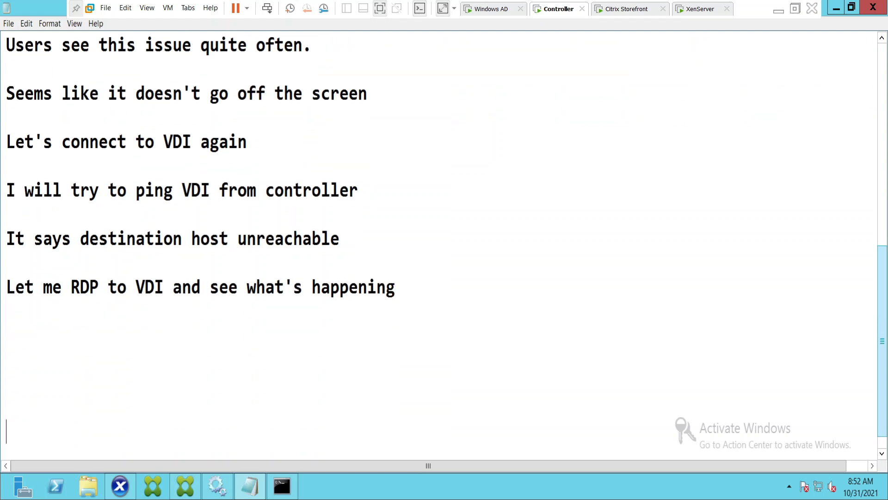
key(Return)
key(Return)
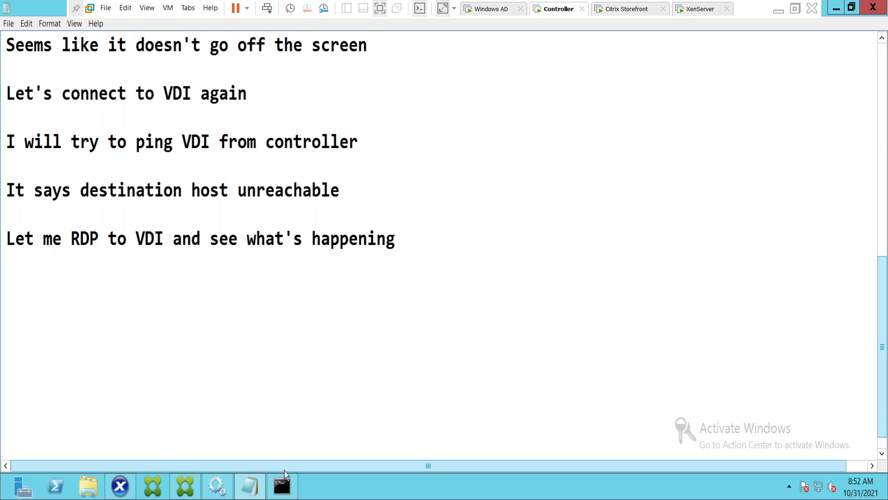
click(290, 493)
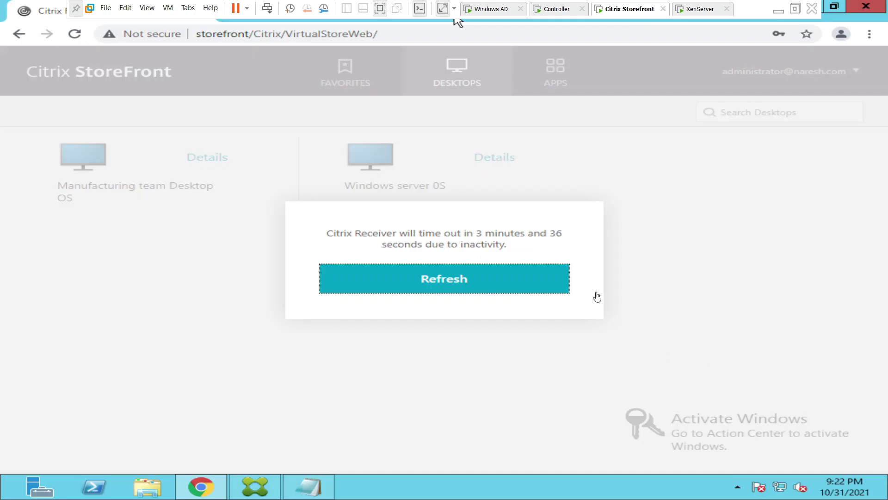
Keep the StoreFront session from timing out and launch Remote Desktop Connection (mstsc).
click(481, 291)
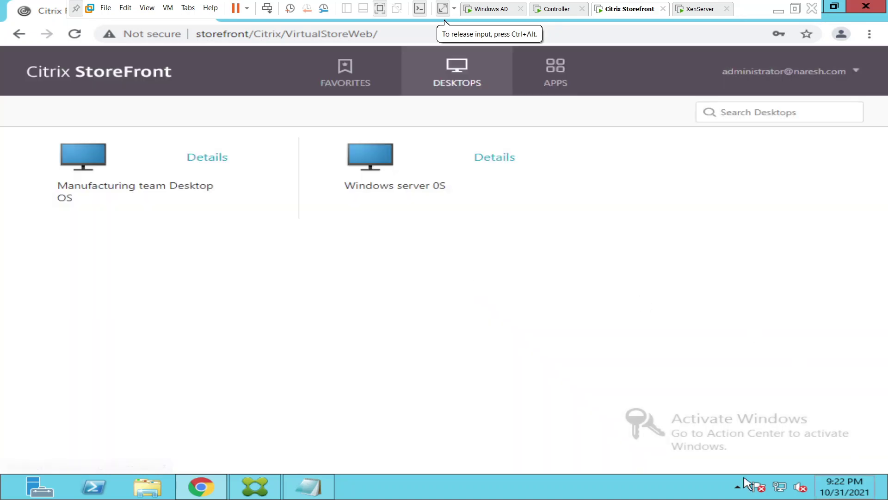
mouse_move(886, 498)
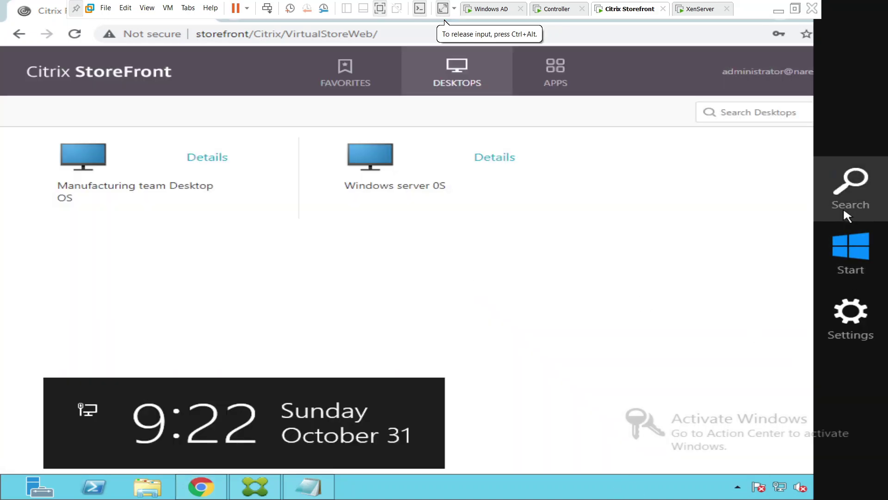
click(844, 210)
text(mstsc)
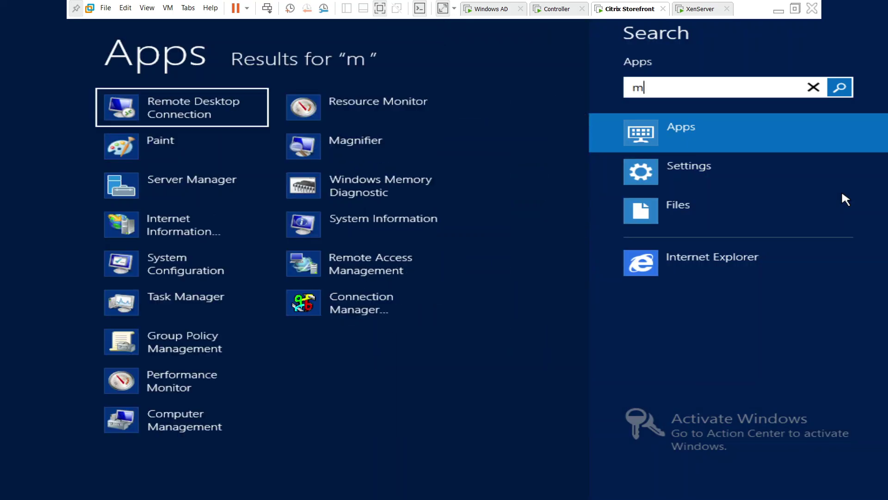
click(205, 111)
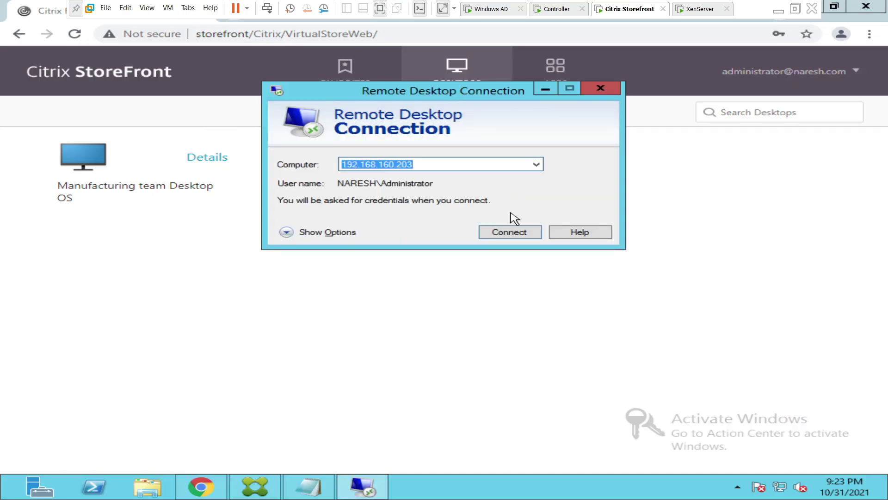
Connect to 192.168.160.203 with the account password, accepting the certificate warning.
click(509, 233)
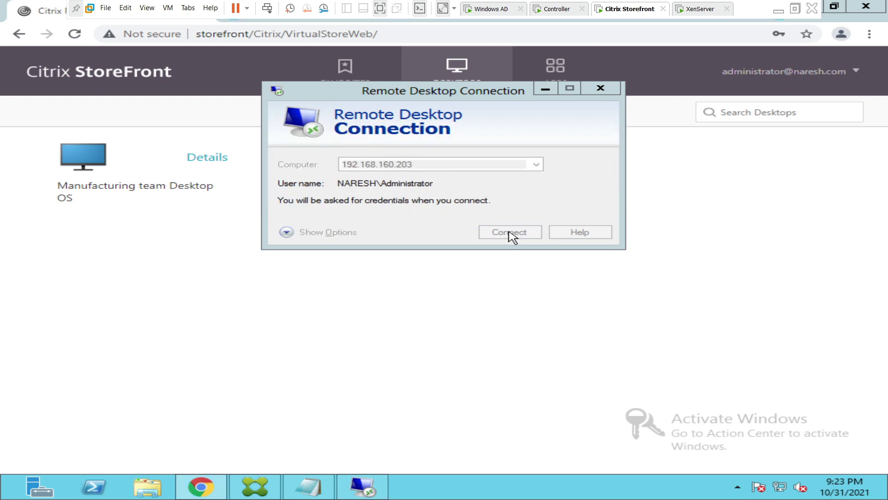
click(371, 141)
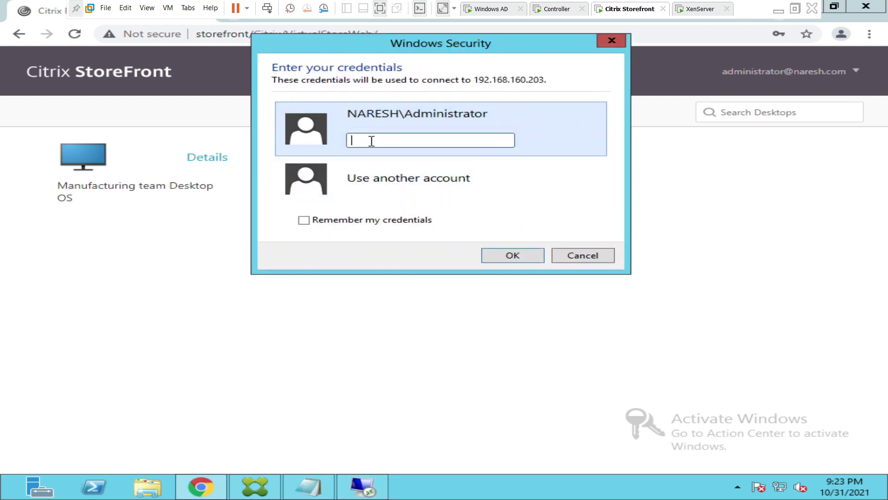
text(************)
click(512, 258)
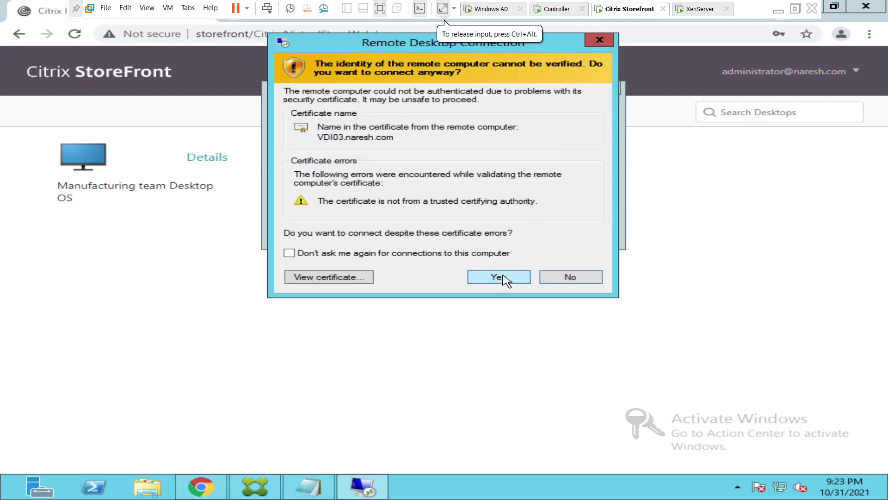
click(506, 279)
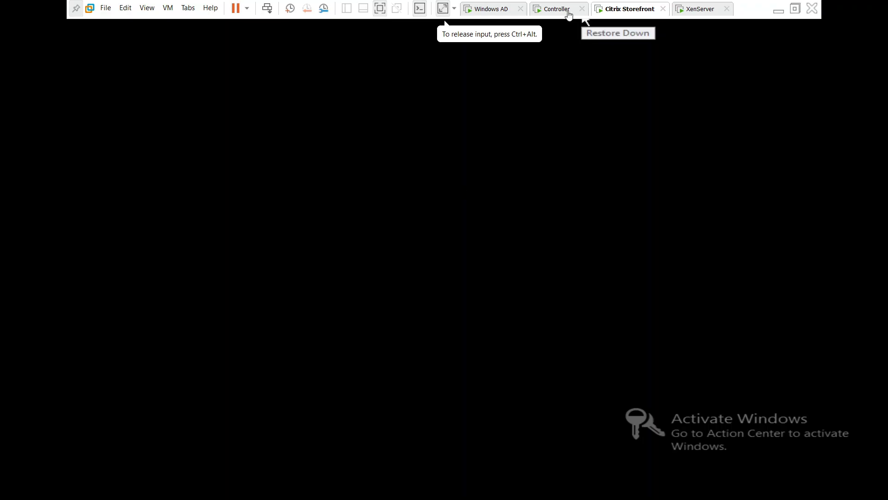
click(569, 10)
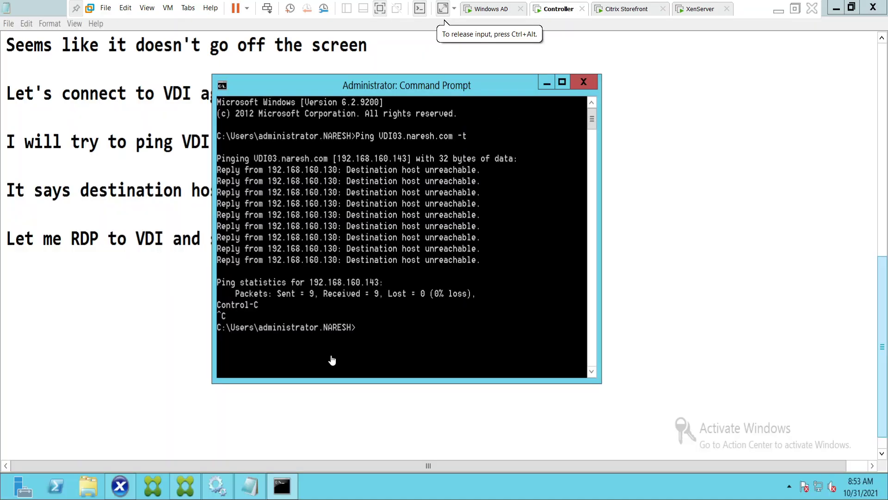
Minimise the command prompt and log 'VDI machine seems up' and 'WE are able to RDP' on separate lines.
click(546, 86)
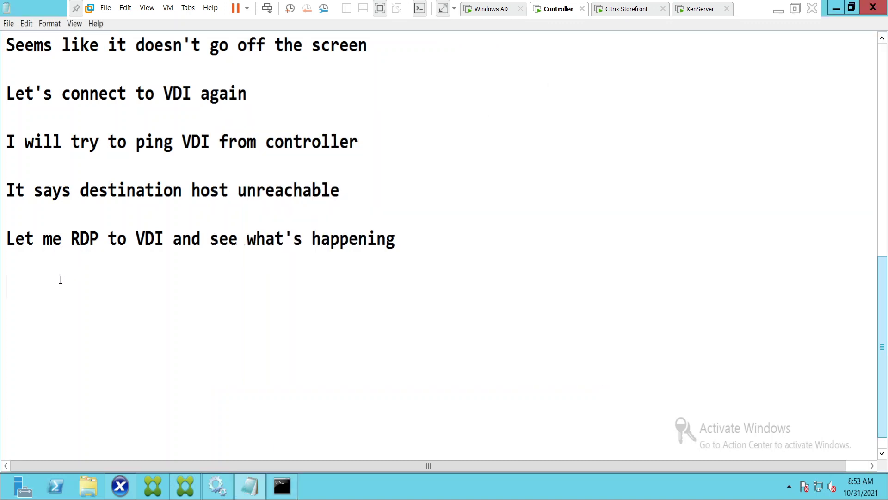
text(VDI machine )
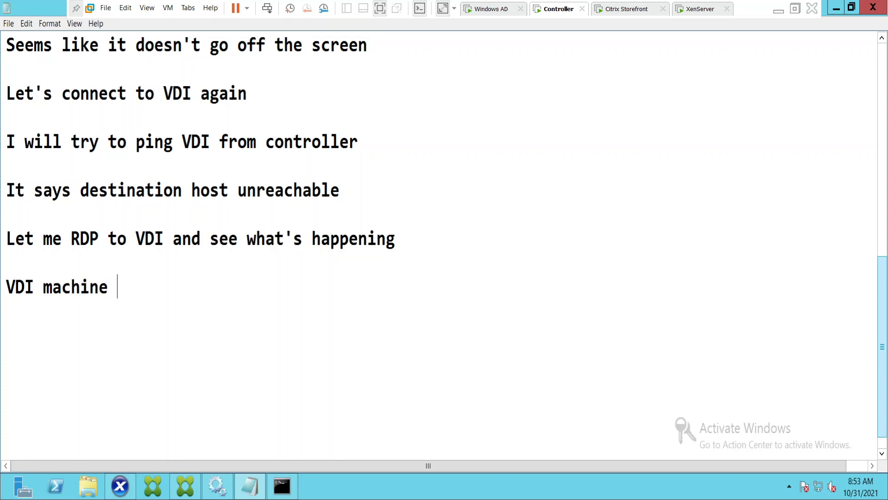
text(seems )
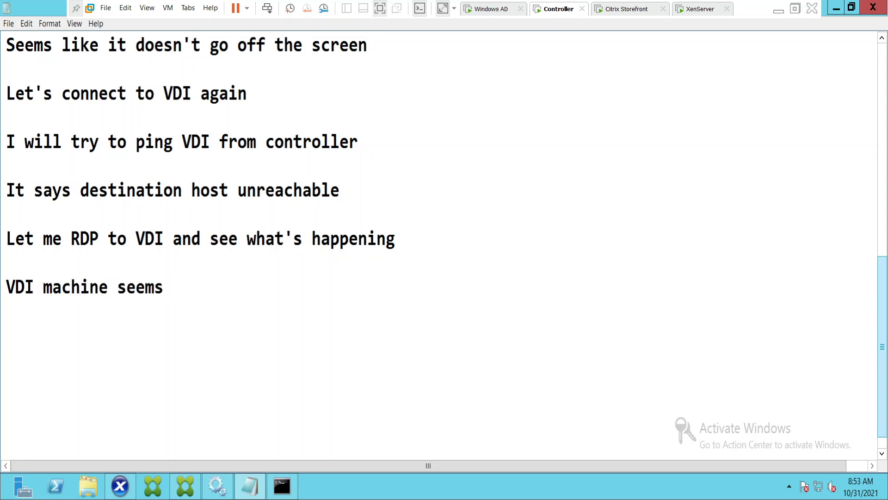
text(up)
key(Return)
key(Return)
text(WE )
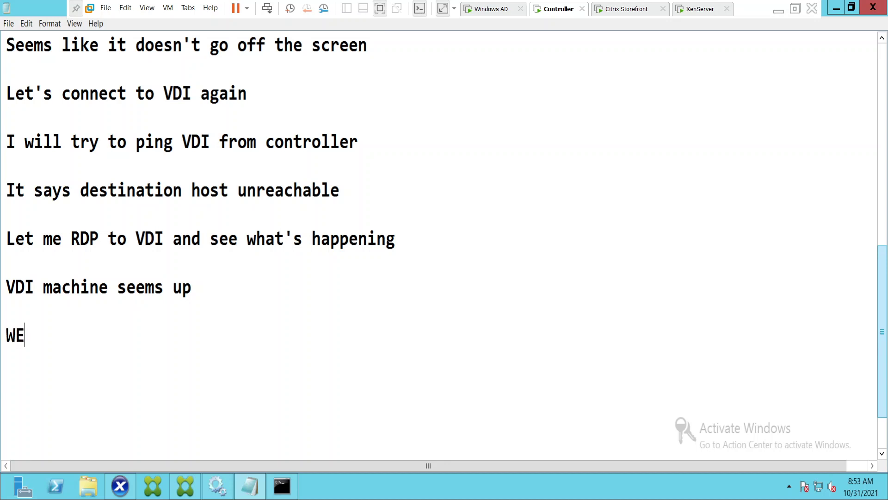
text(are able to RDP)
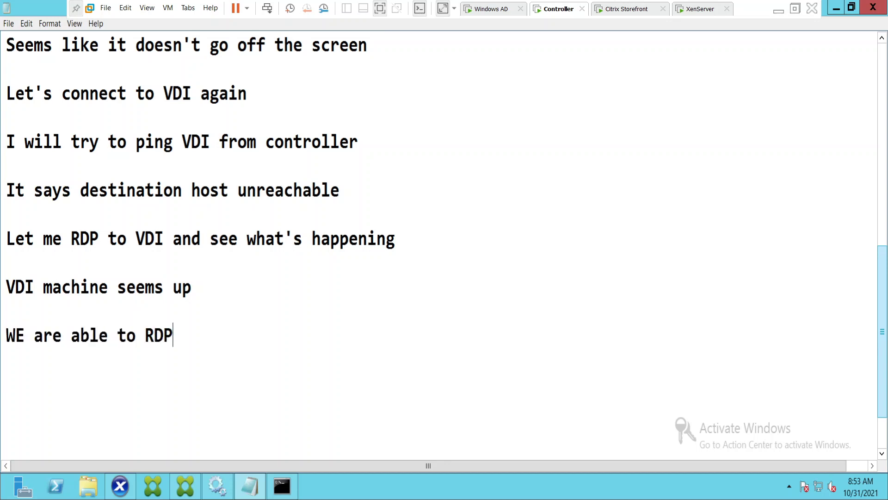
key(Return)
key(Return)
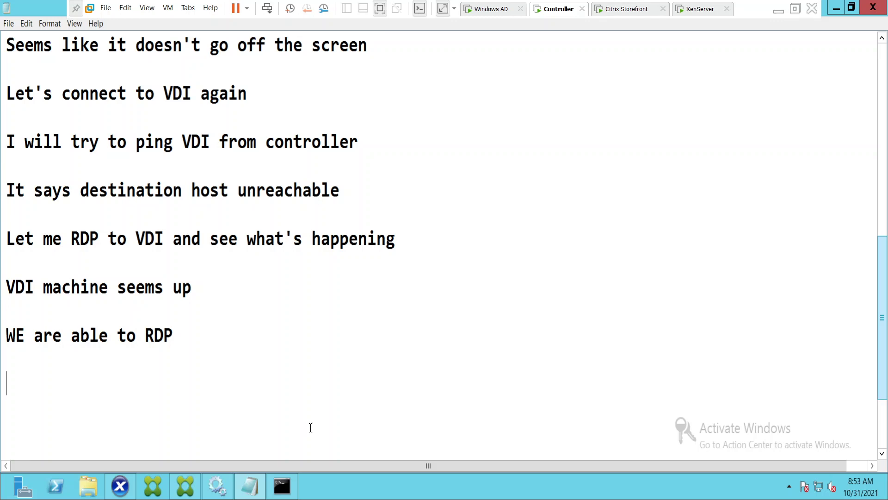
click(607, 13)
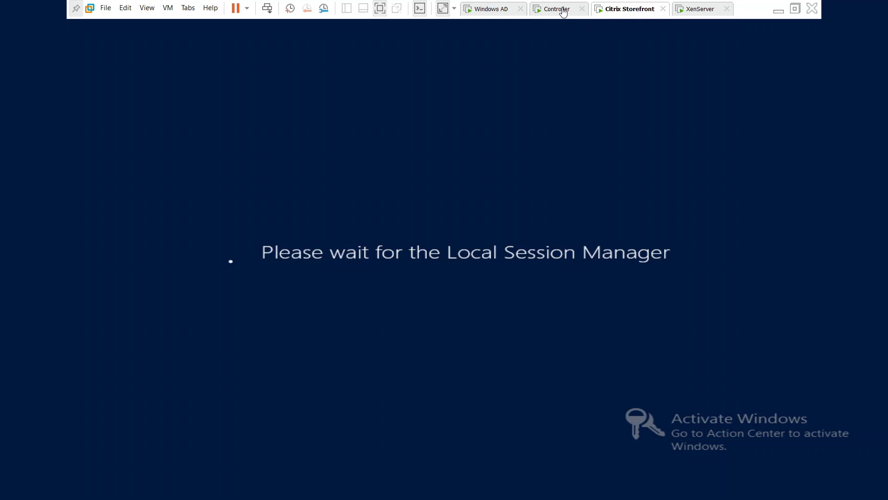
Check the StoreFront VM's RDP session, still waiting for the Local Session Manager, then return to Controller.
click(445, 23)
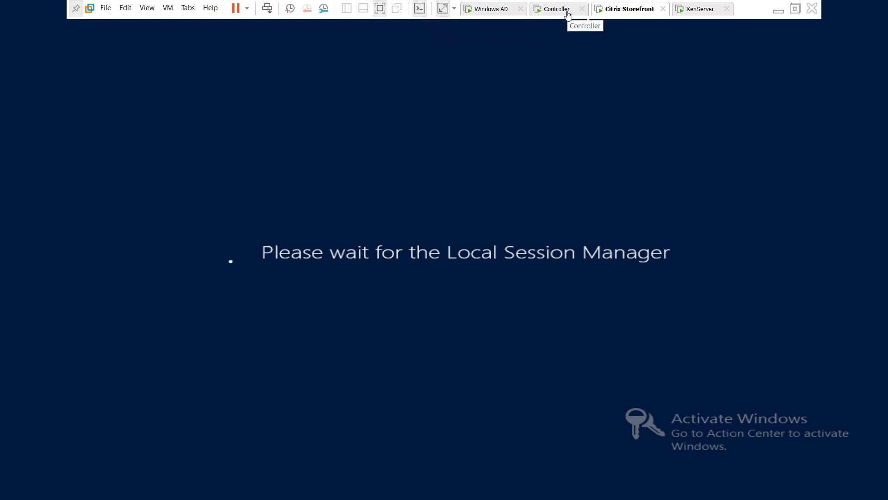
click(569, 14)
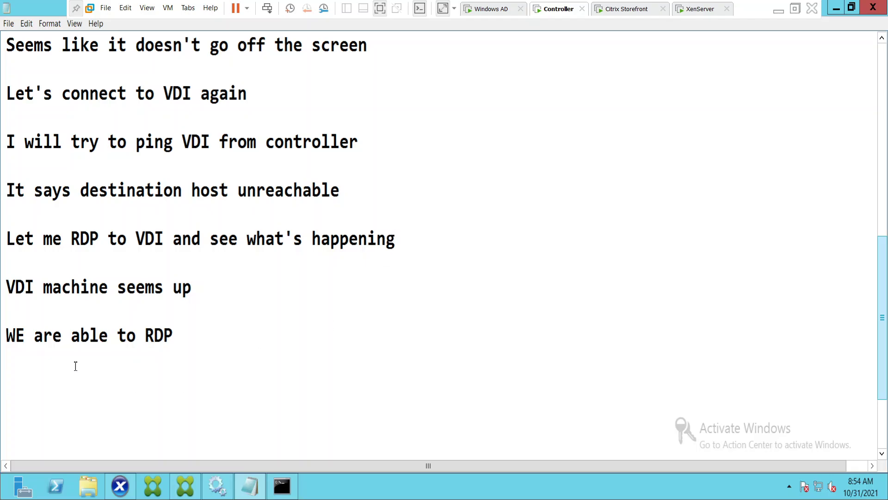
Log the note 'We will try to ping controller from VDI machine and see how it goes'.
text(We will )
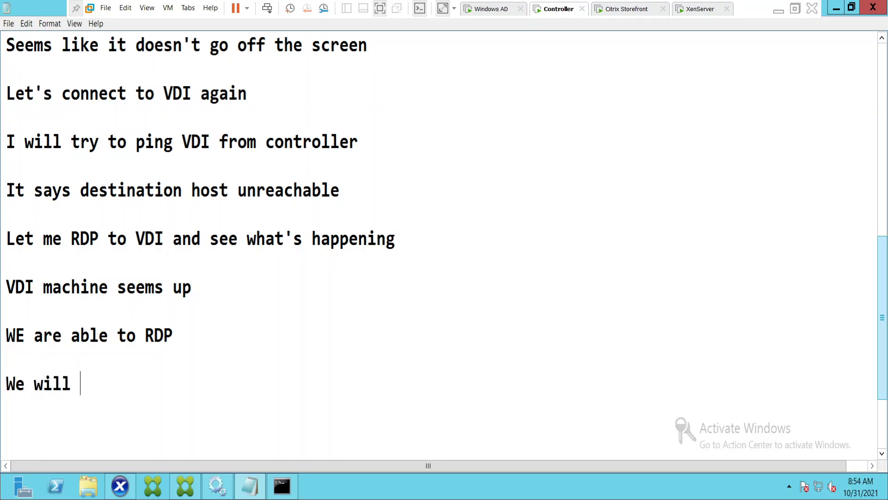
text(try to )
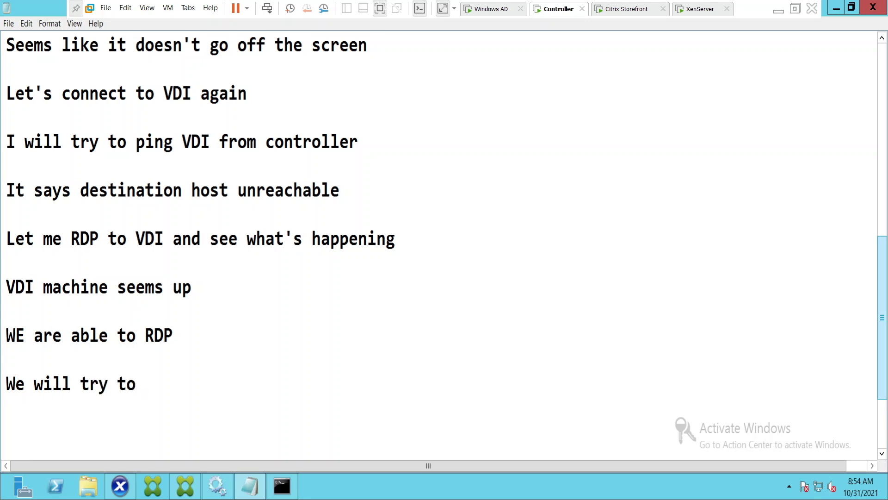
text(ping co)
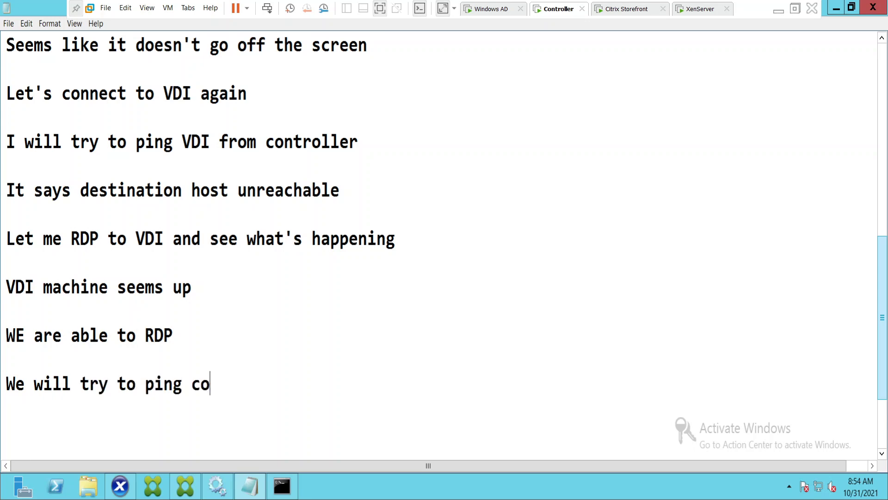
text(ntroller fro)
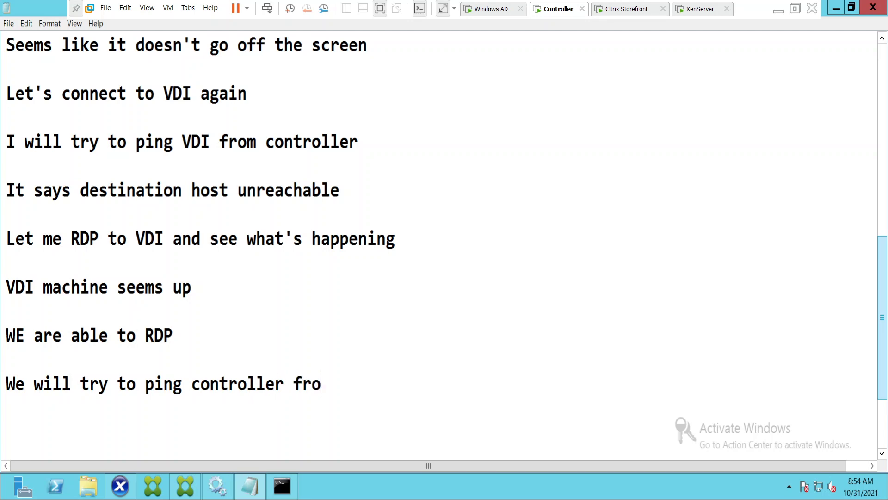
text(m VDI mac)
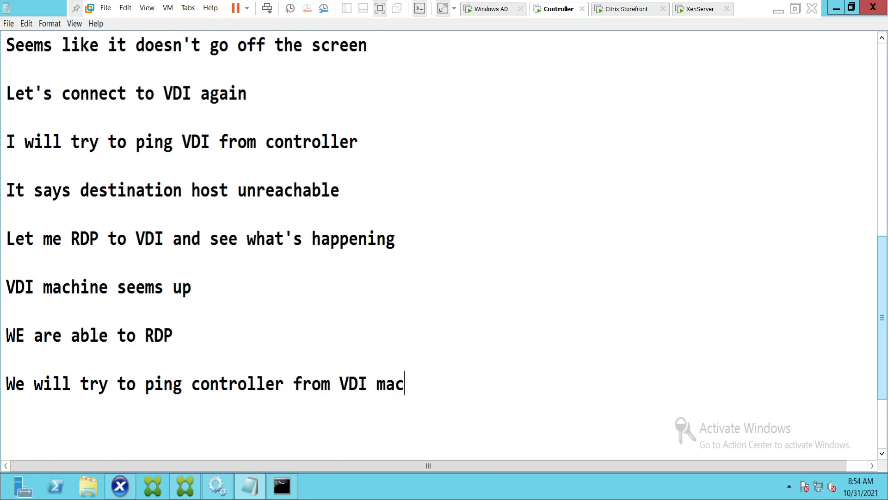
text(hine and see )
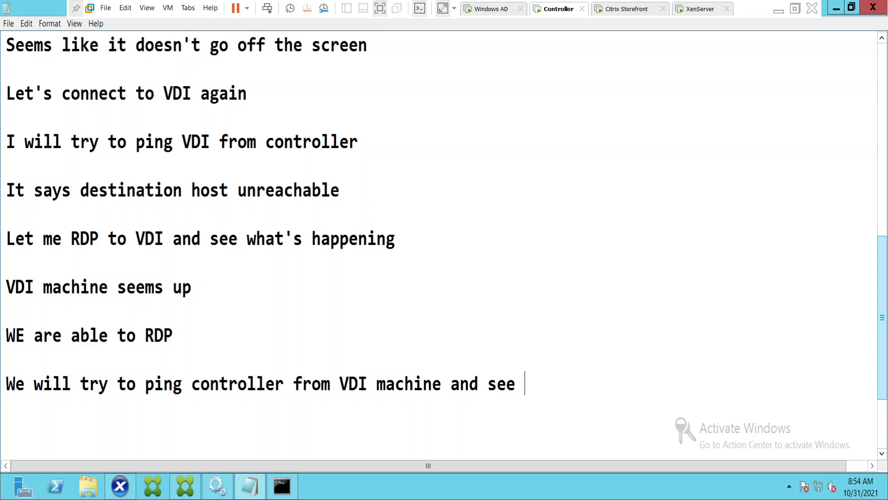
text(how it go)
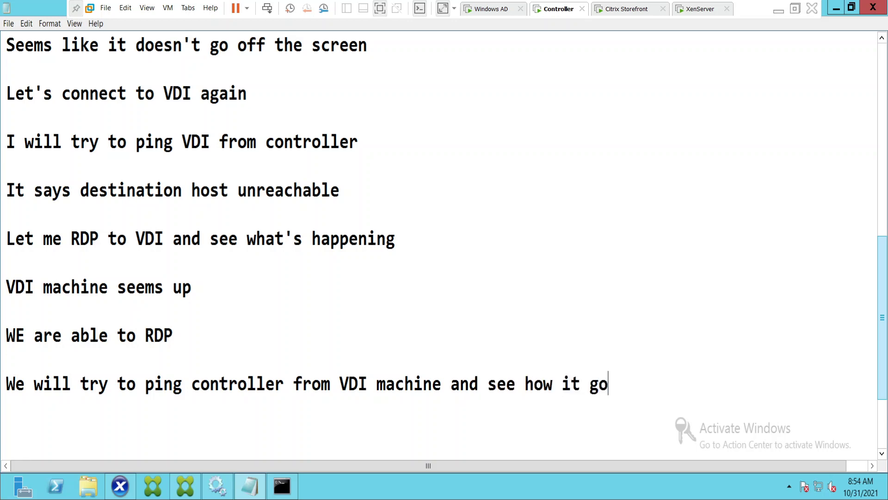
text(es)
key(Return)
key(Return)
key(Return)
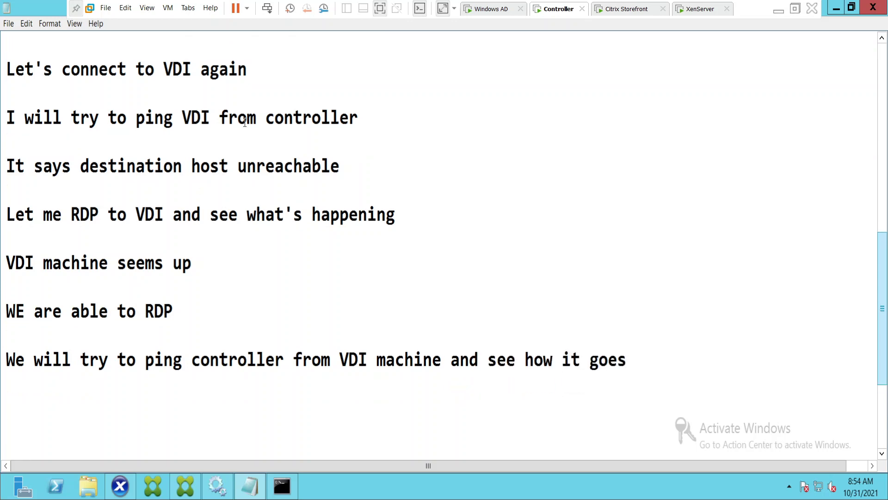
click(616, 9)
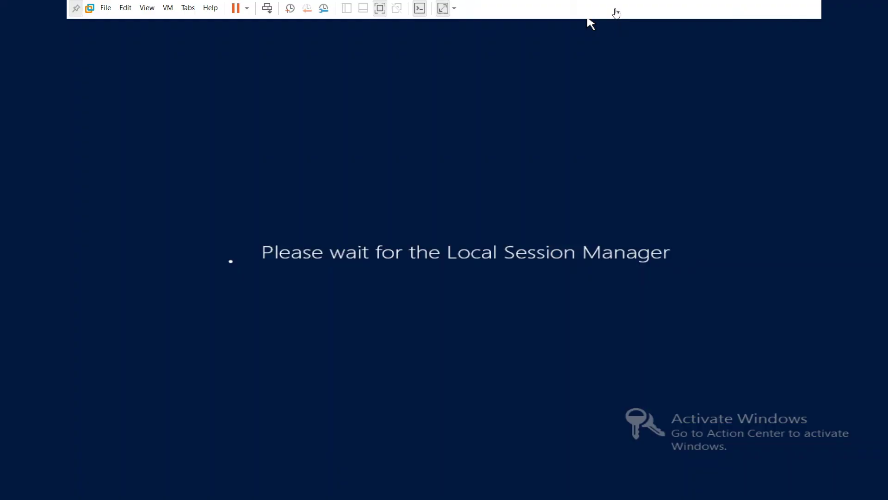
Rerun the previous ping to VDI03.naresh.com in the Controller's command prompt.
click(446, 23)
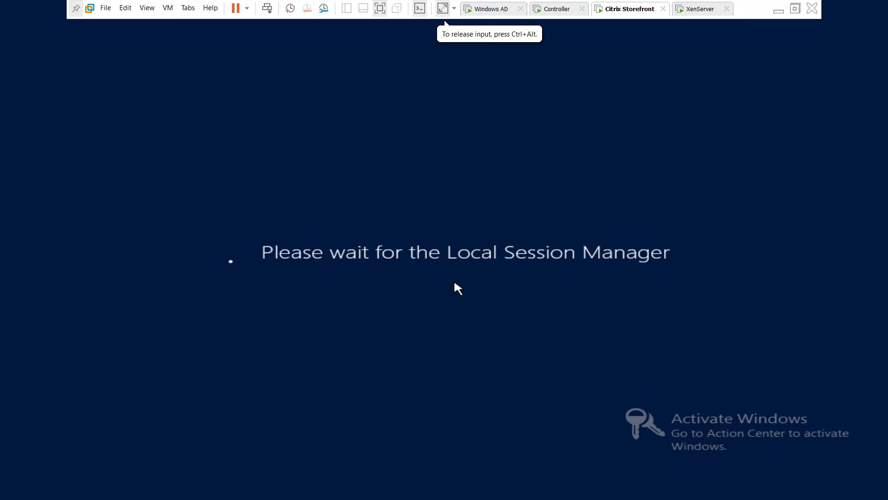
click(559, 8)
click(283, 486)
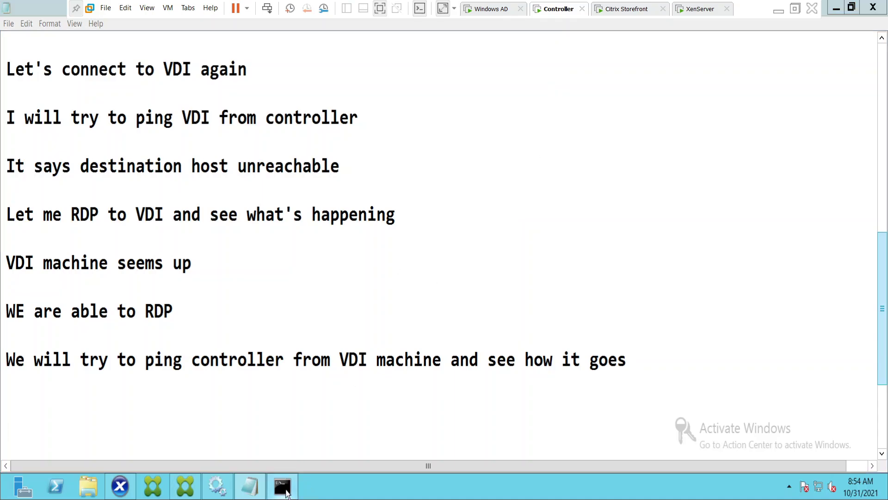
key(Up)
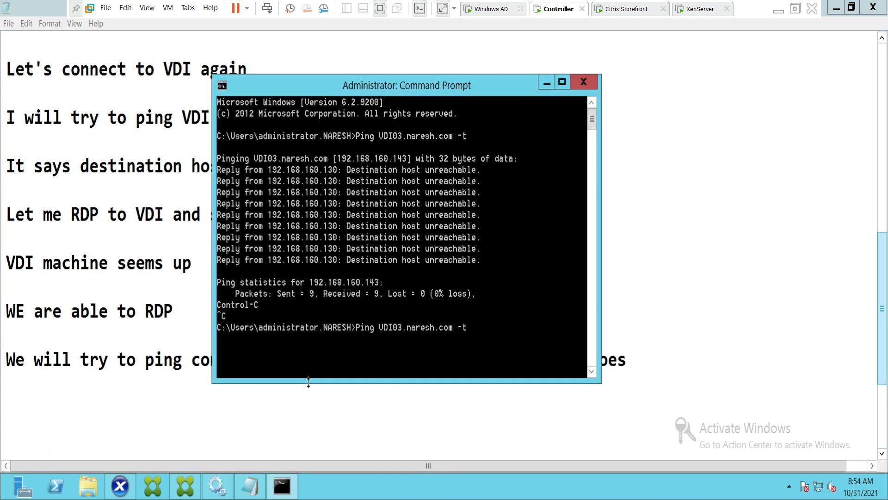
key(Return)
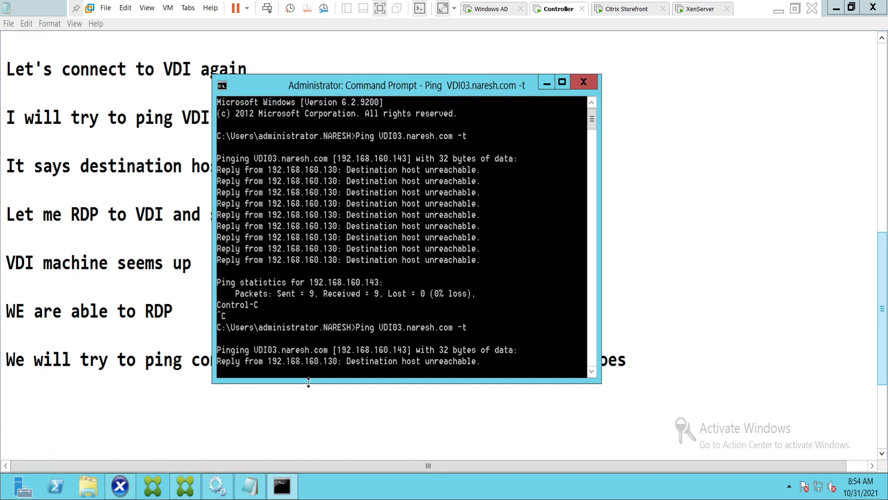
Set the command prompt's font size to 12x16 through its Properties dialog.
right_click(305, 88)
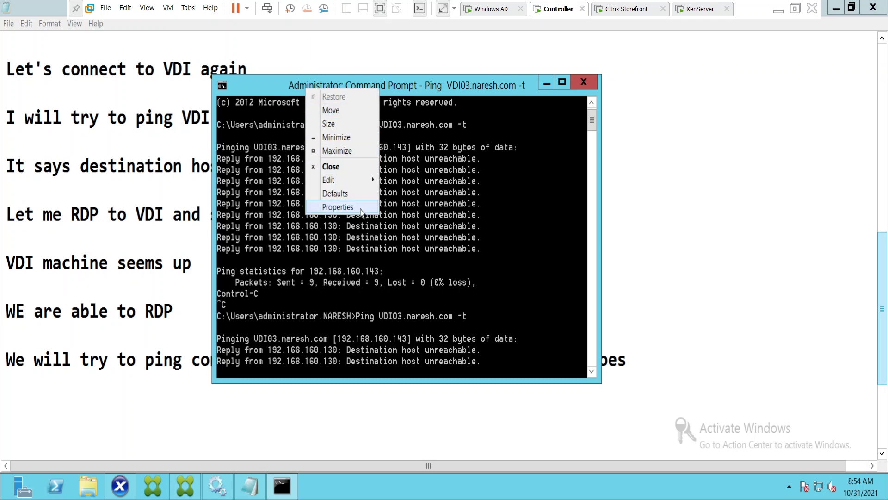
click(337, 207)
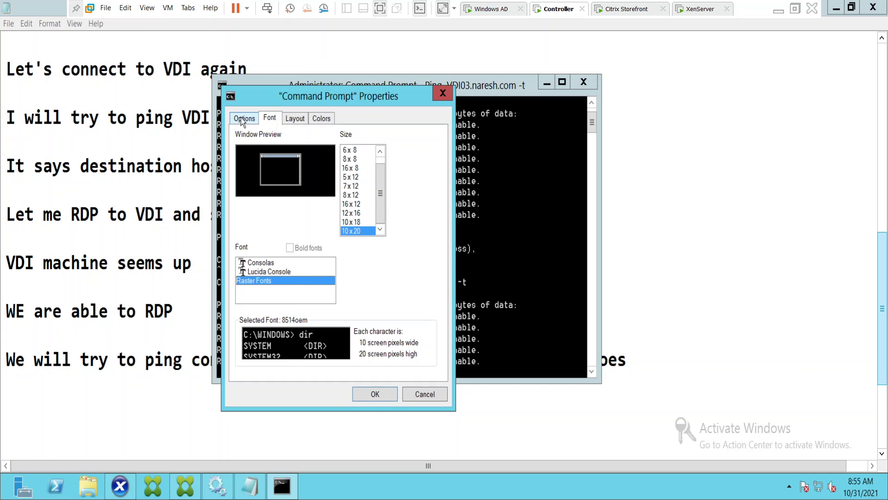
click(353, 213)
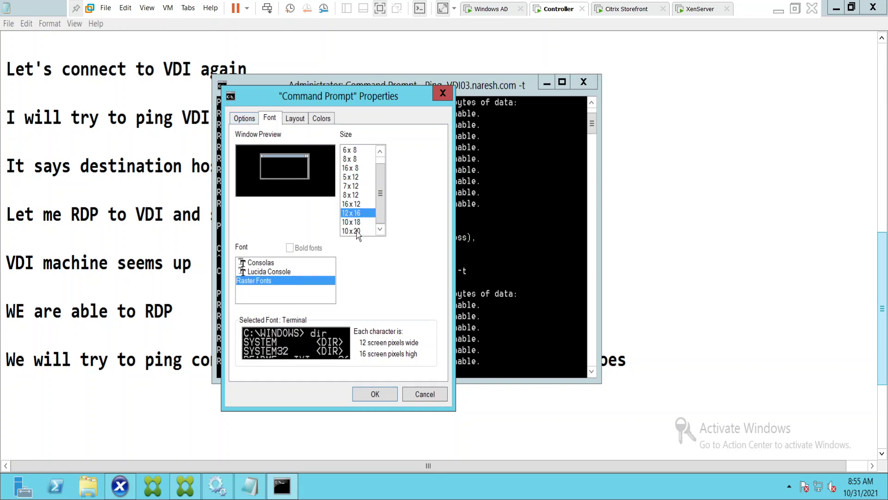
click(358, 233)
click(355, 213)
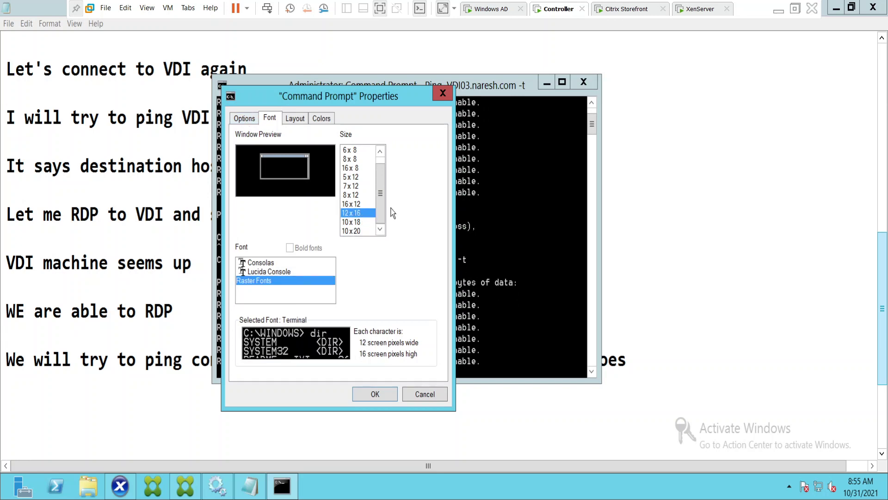
click(386, 394)
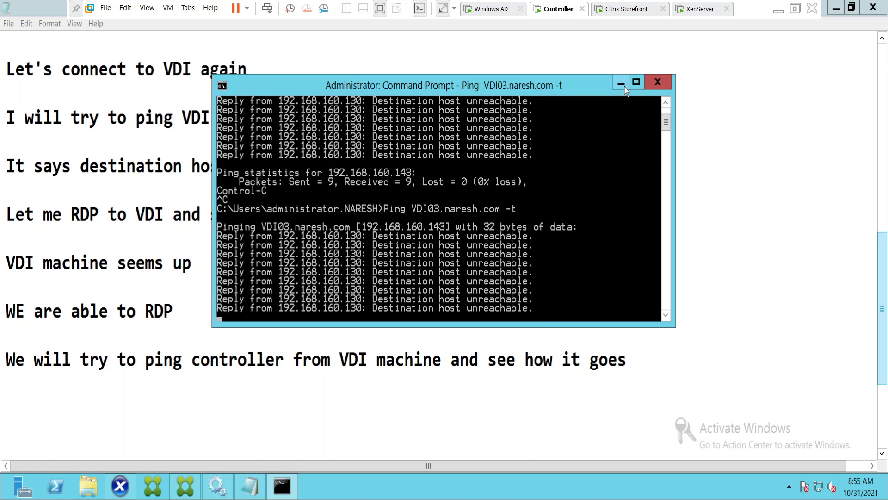
From the StoreFront VM, connect to 192.168.160.203 with the account password and accept the certificate.
click(609, 12)
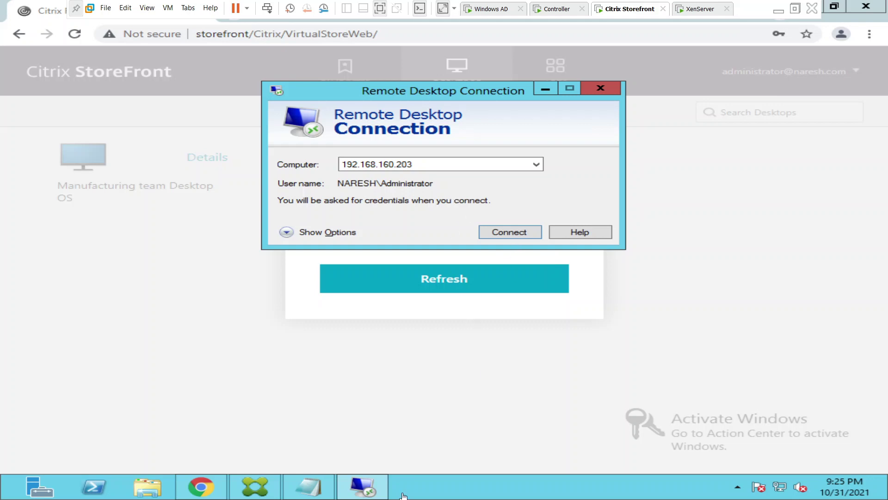
click(390, 397)
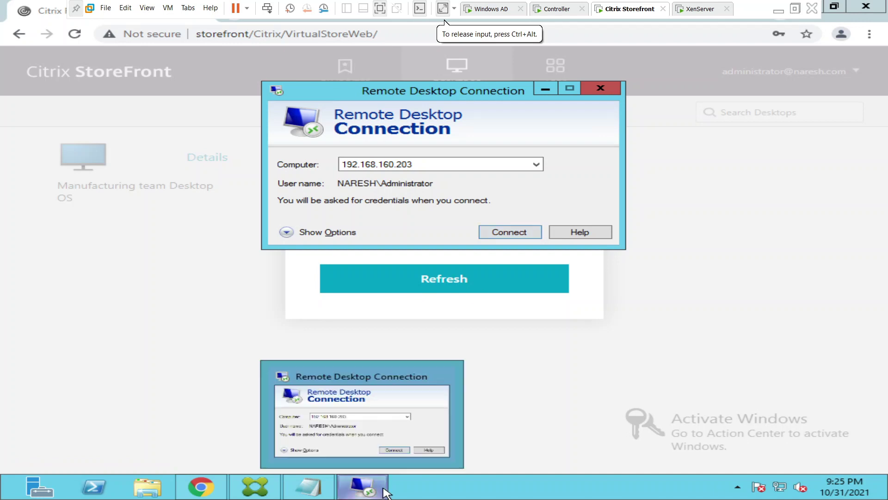
click(503, 233)
click(375, 140)
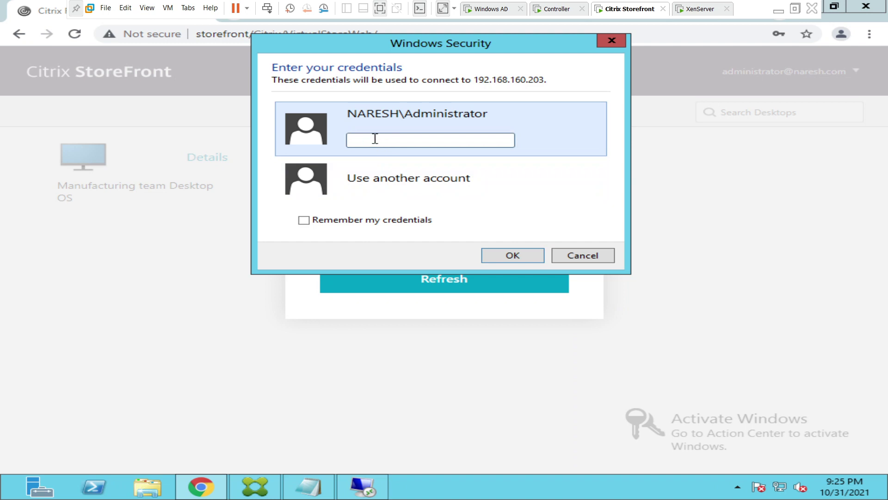
text(•••••••••)
click(496, 257)
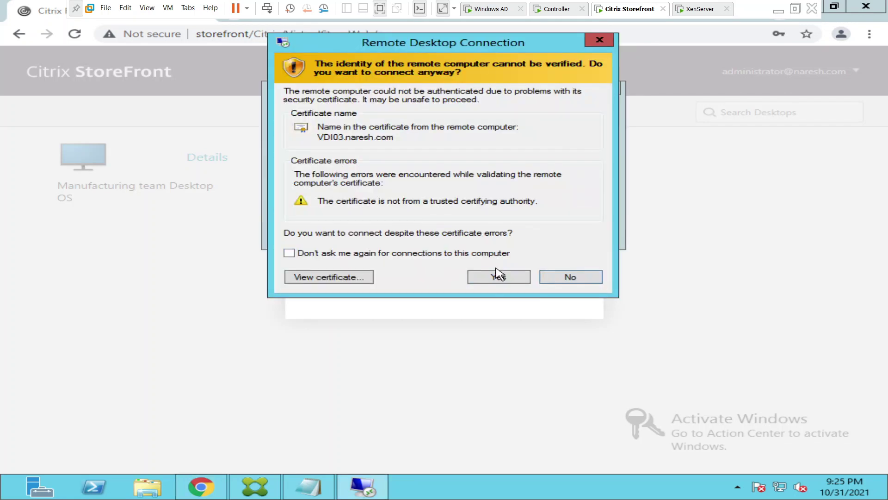
click(497, 275)
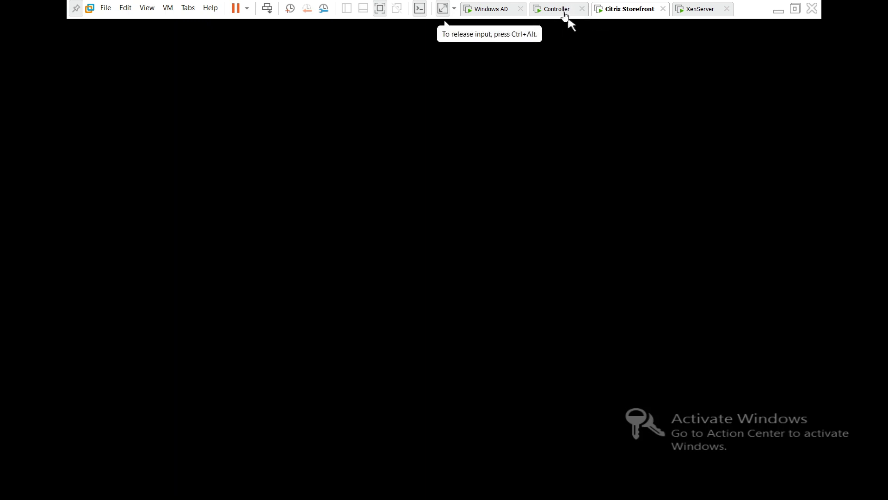
On the Controller, log 'Seems like we couldn't login to VDI successfully after trying to take RDP'.
click(564, 10)
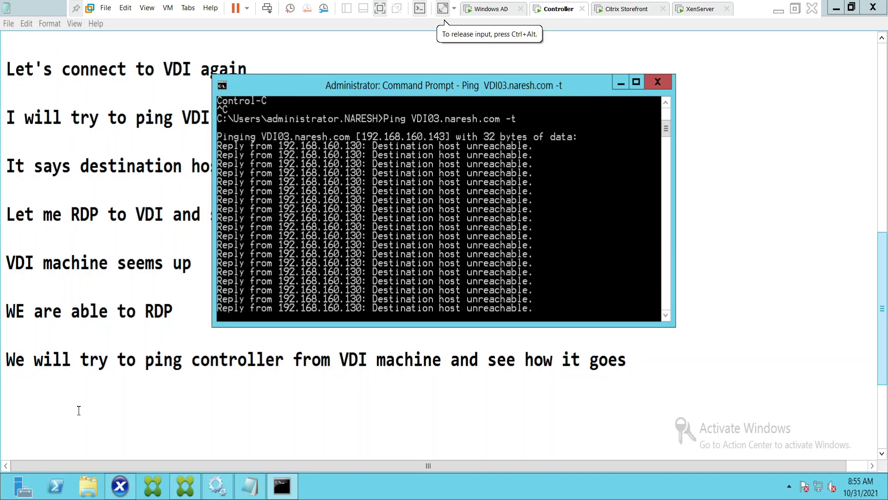
click(621, 84)
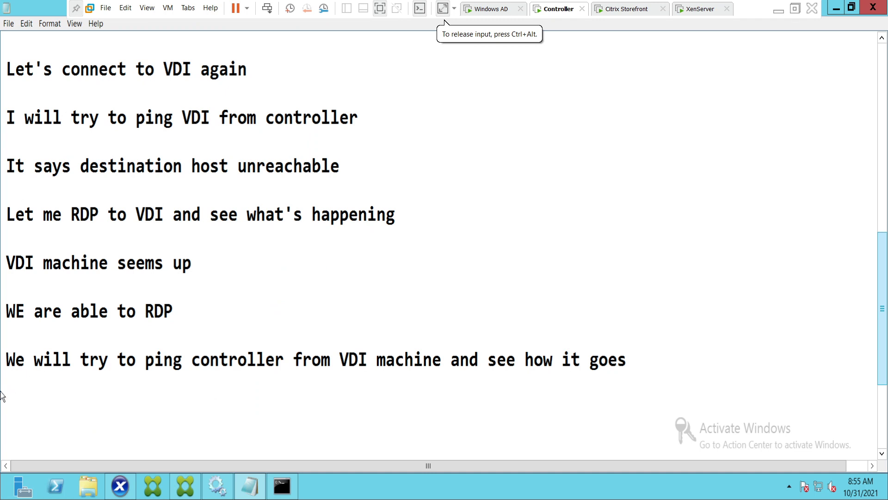
click(18, 403)
text(See)
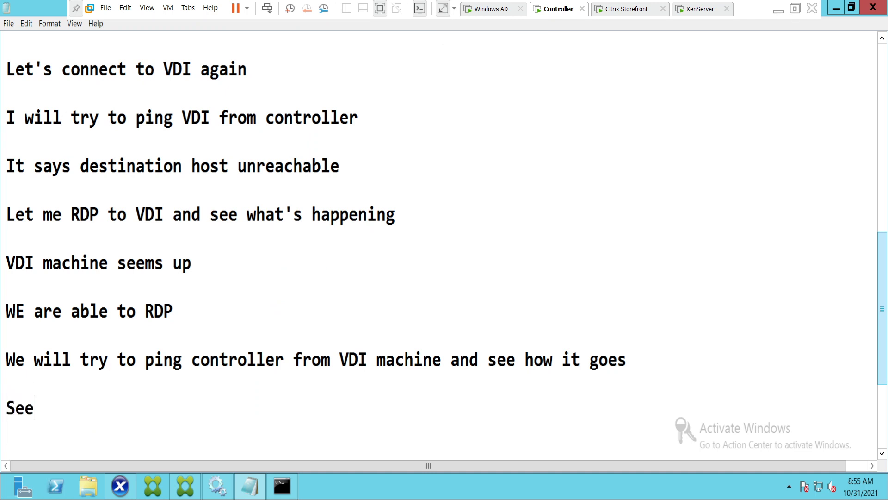
text(ms like we)
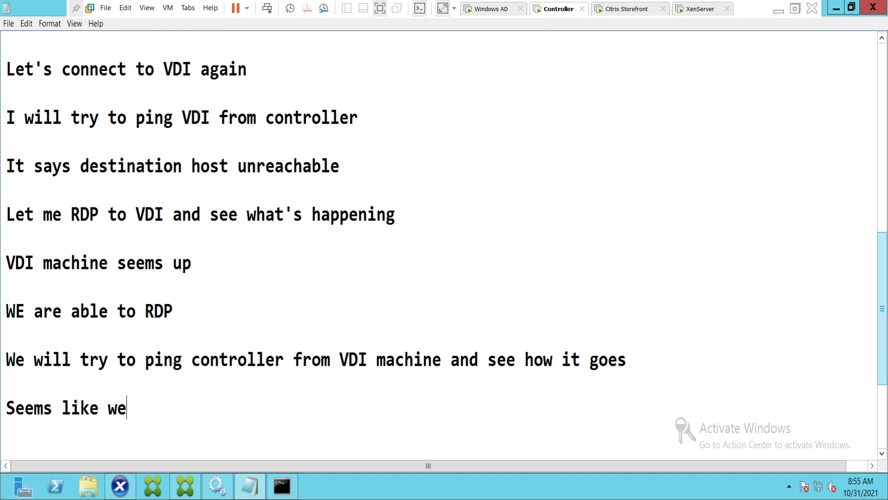
text( couldn)
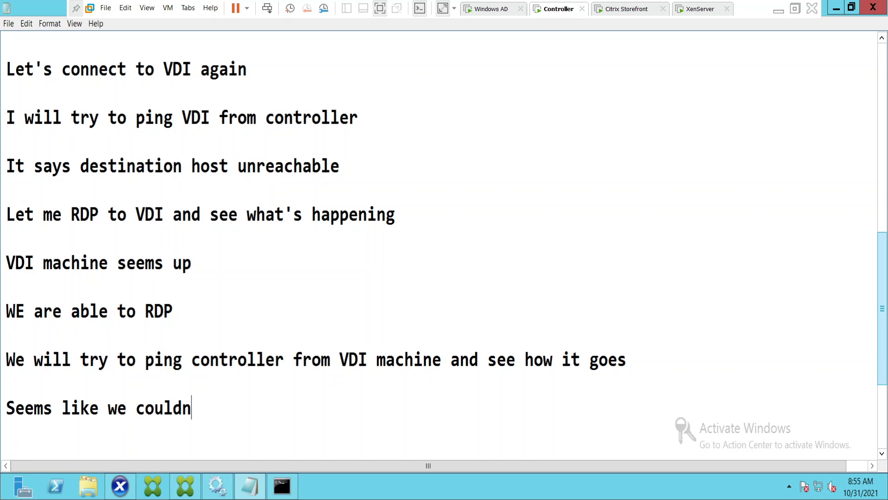
text('t logi)
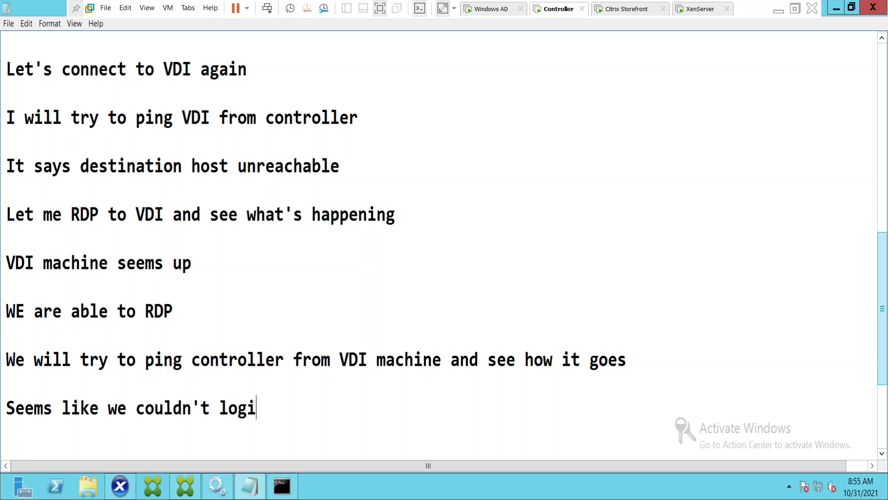
text(n to VD)
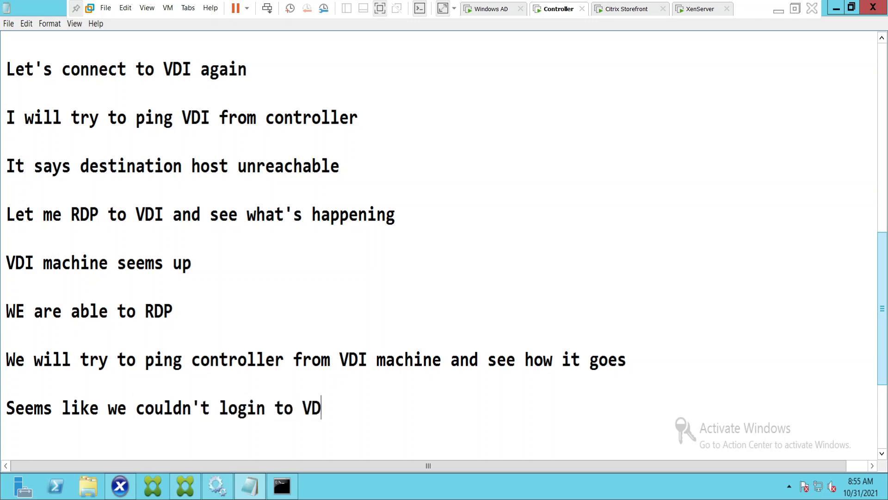
text(I successfully)
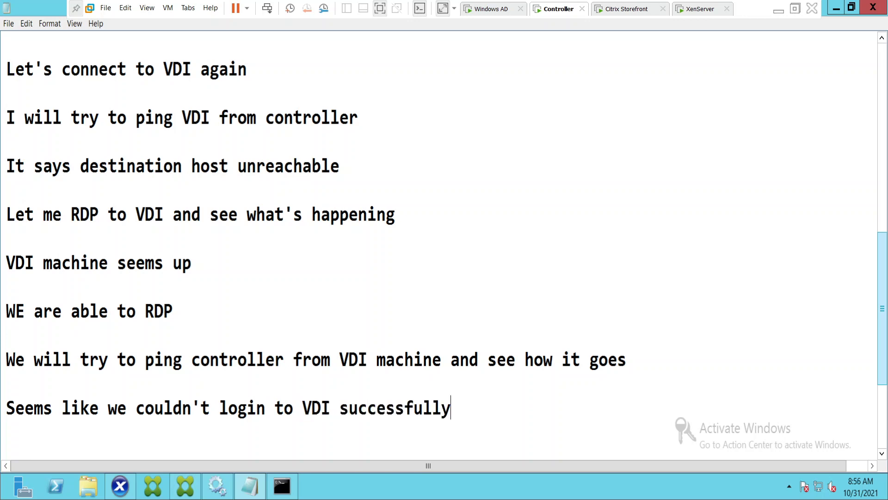
text( after tr)
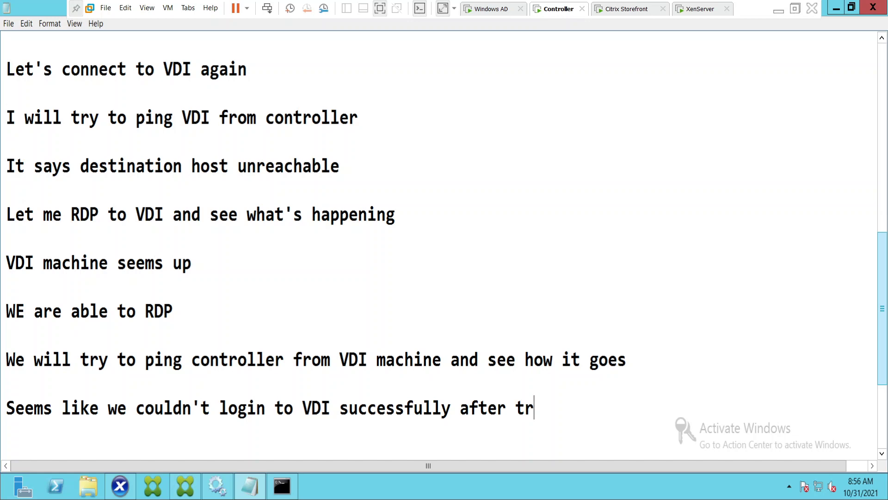
text(ying to take)
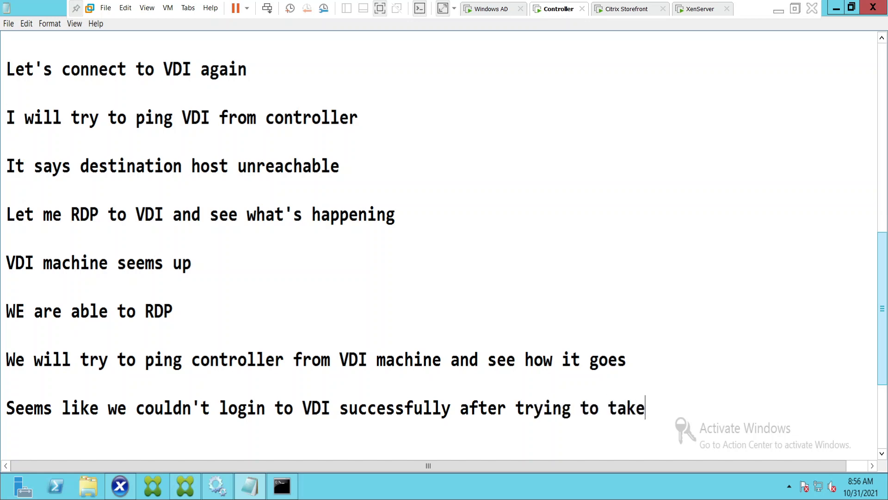
text( RDP)
key(Return)
key(Return)
key(Return)
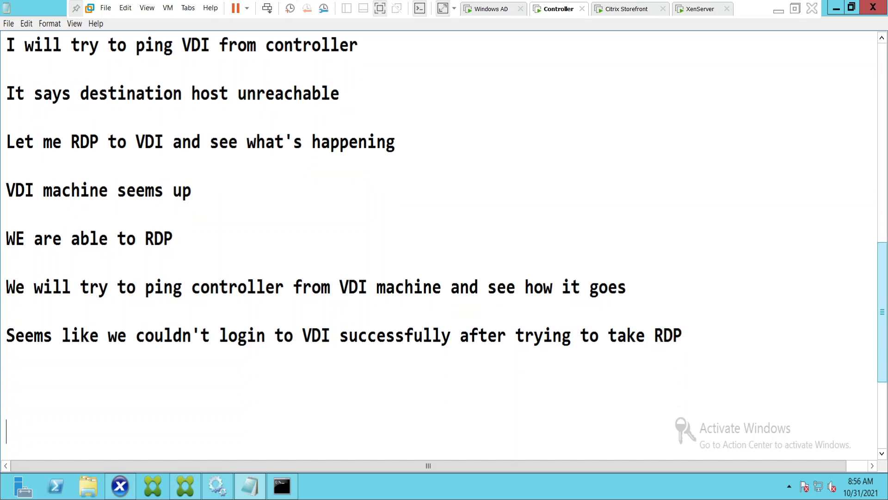
Add the line 'let's try again' beneath that note.
key(Return)
key(Up)
key(Up)
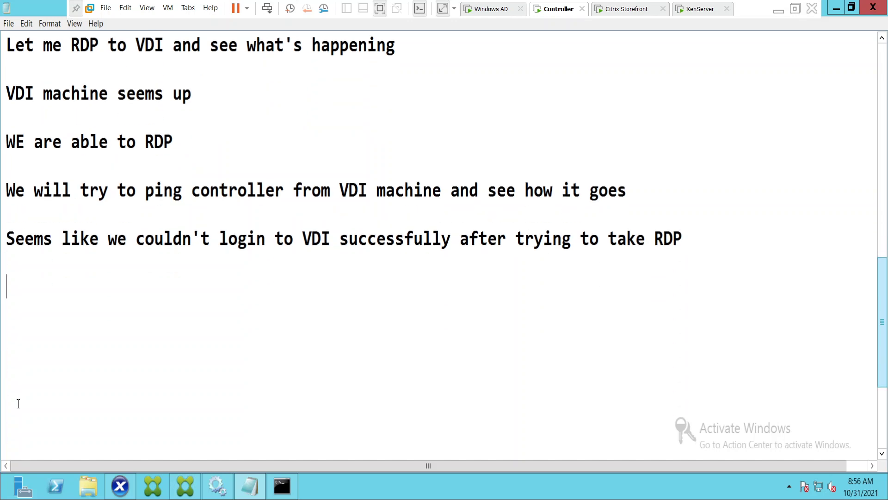
text(let's t)
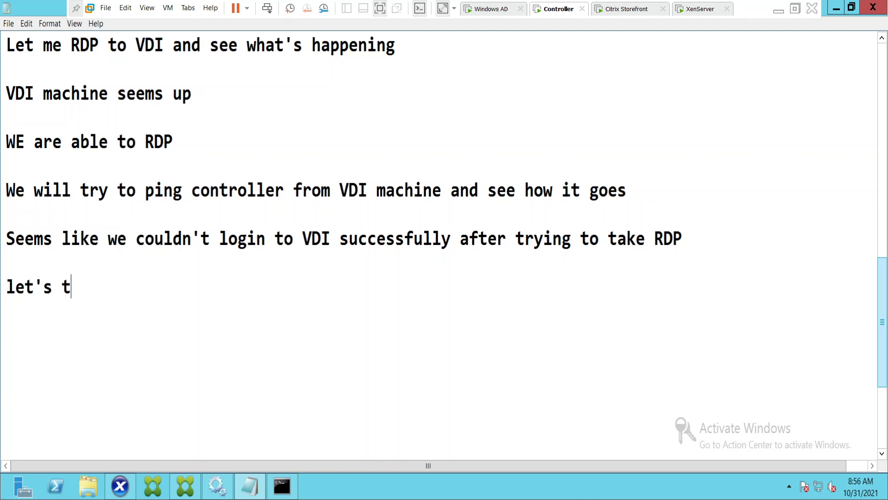
text(ry again)
key(Return)
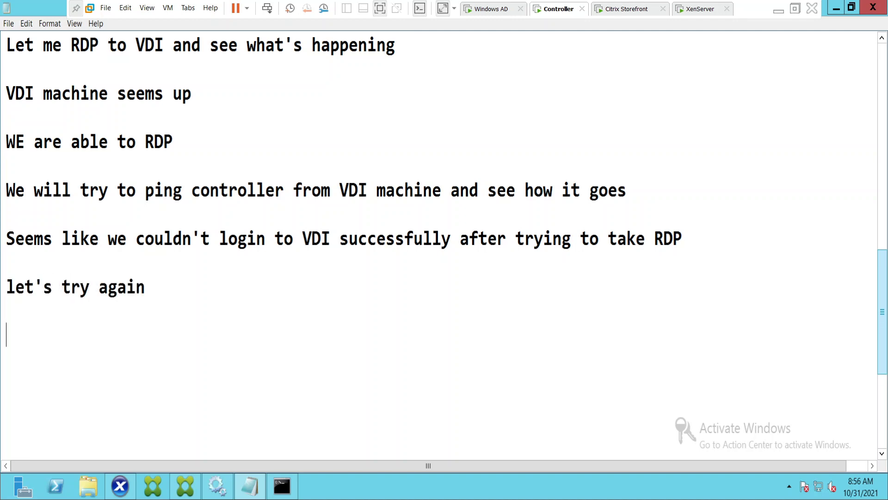
Refresh the StoreFront page and reconnect to 192.168.160.203 with the password, accepting the certificate.
click(627, 9)
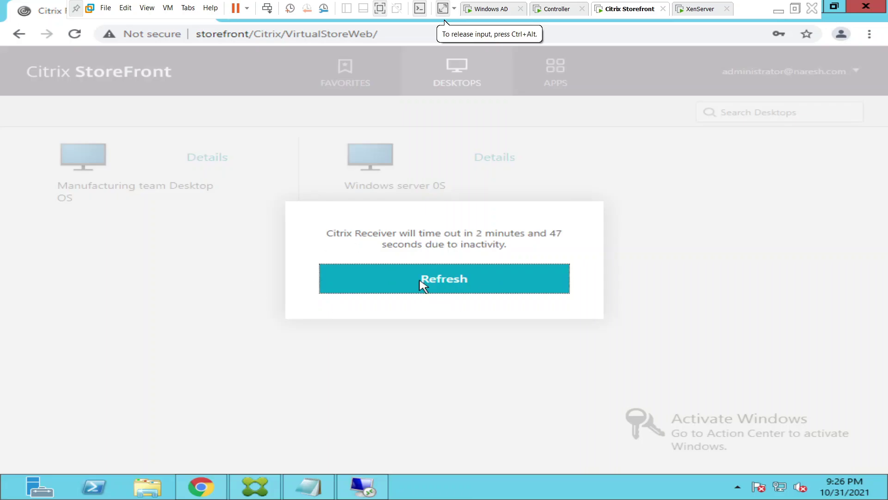
click(434, 284)
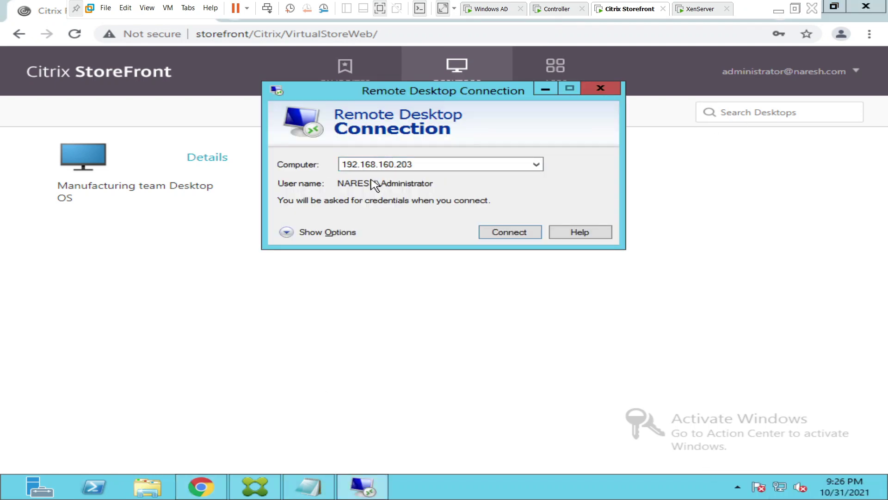
click(515, 232)
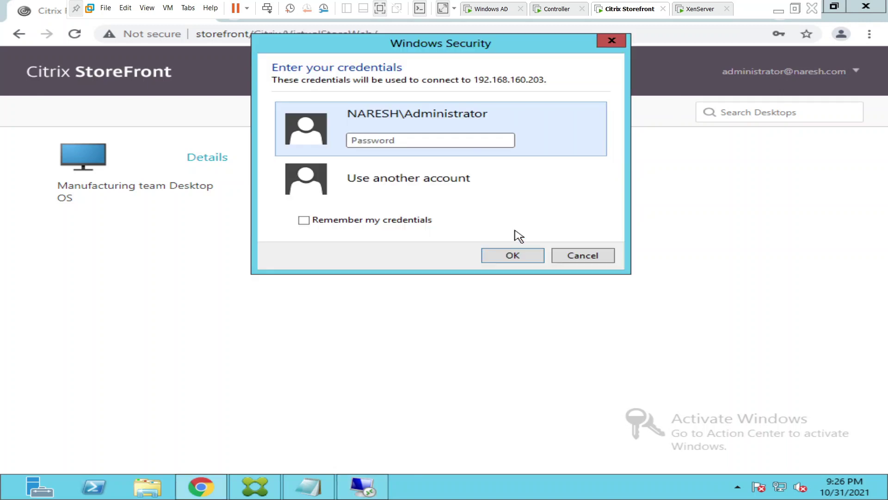
click(389, 141)
text(••••••••••)
key(Return)
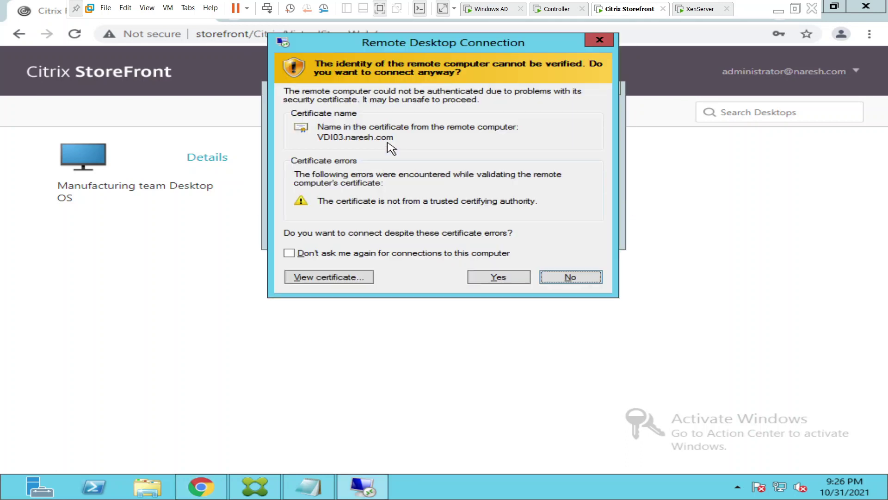
click(509, 276)
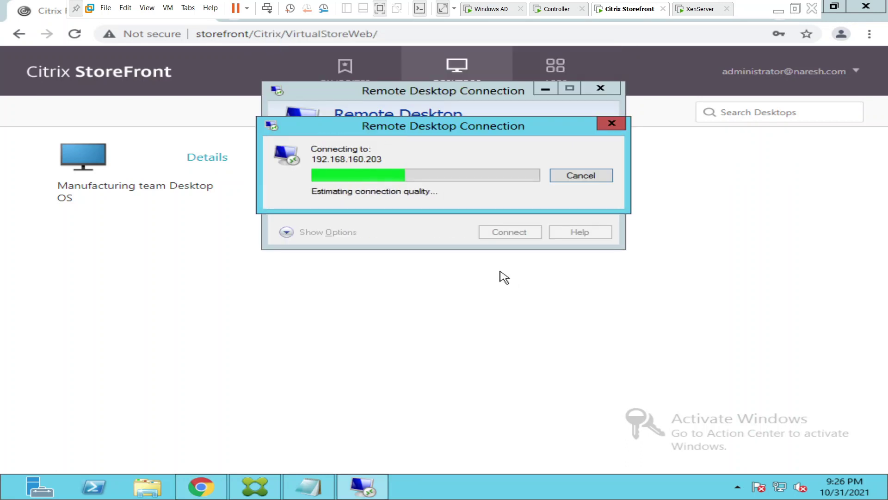
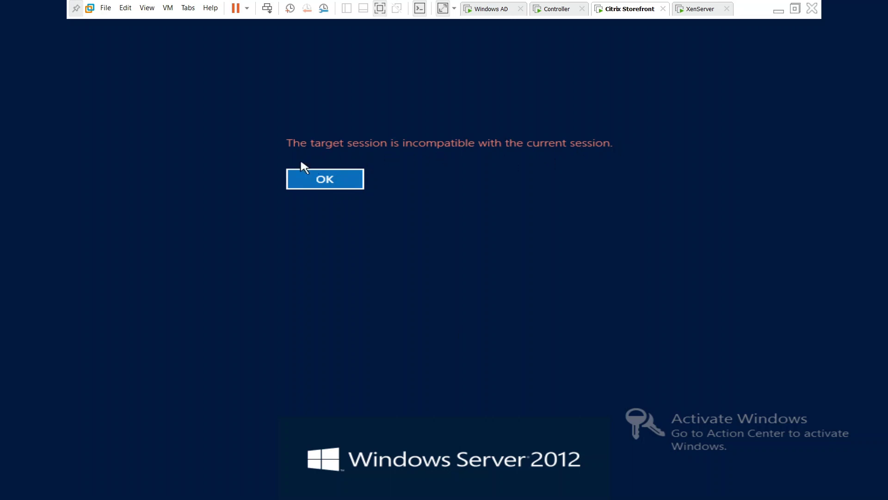
Dismiss the incompatible-session error and bring up Citrix Studio on the Controller VM.
click(319, 178)
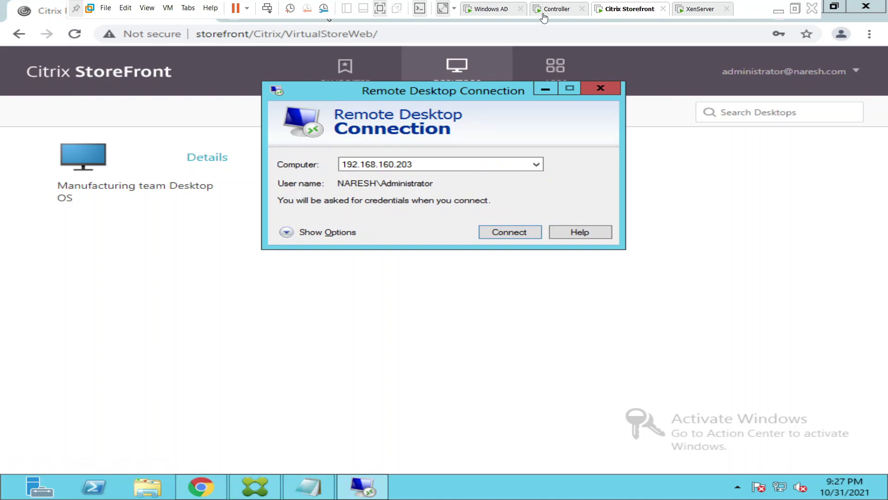
click(544, 15)
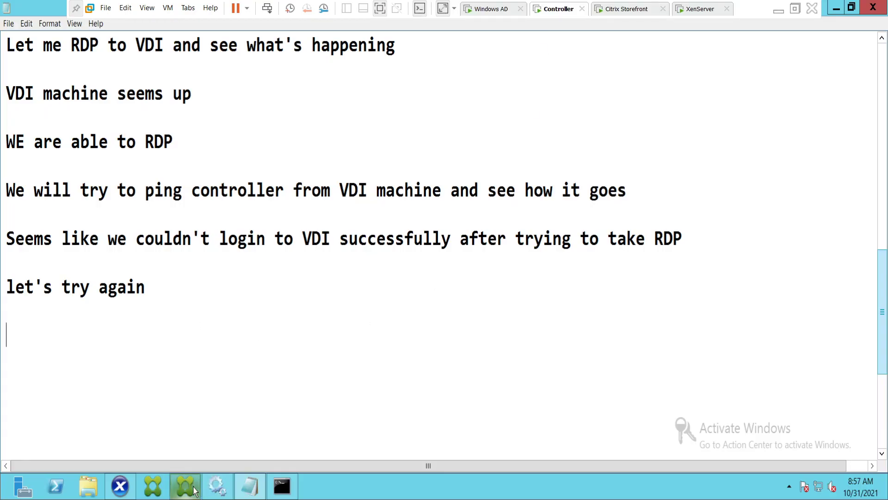
click(185, 486)
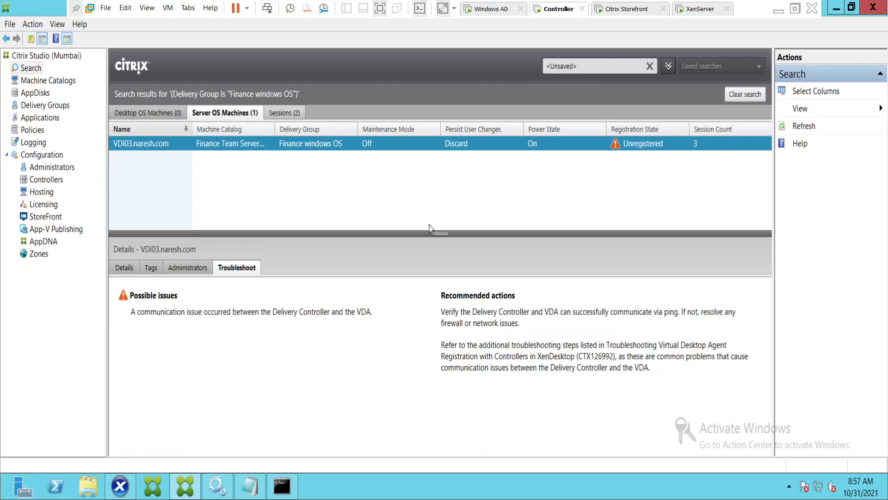
Add the note 'It's quite slow' in Notepad, then return to Citrix Studio's VDI03 results.
key(alt+Tab)
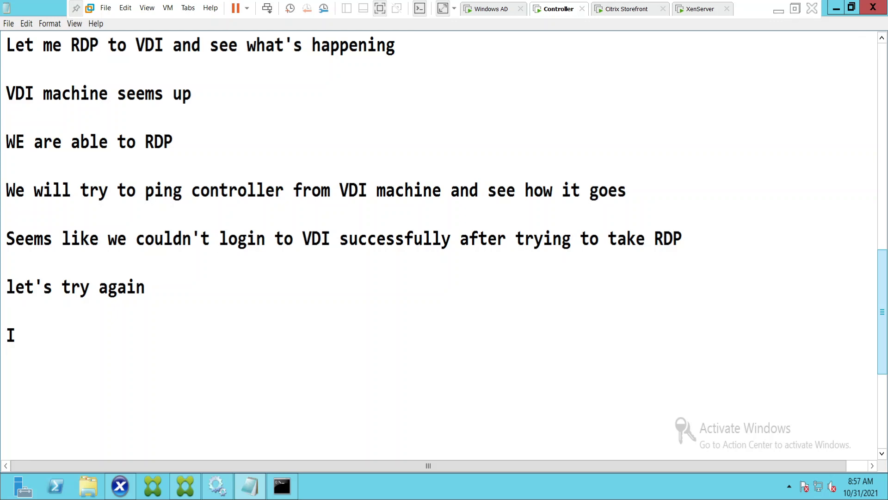
text(t)
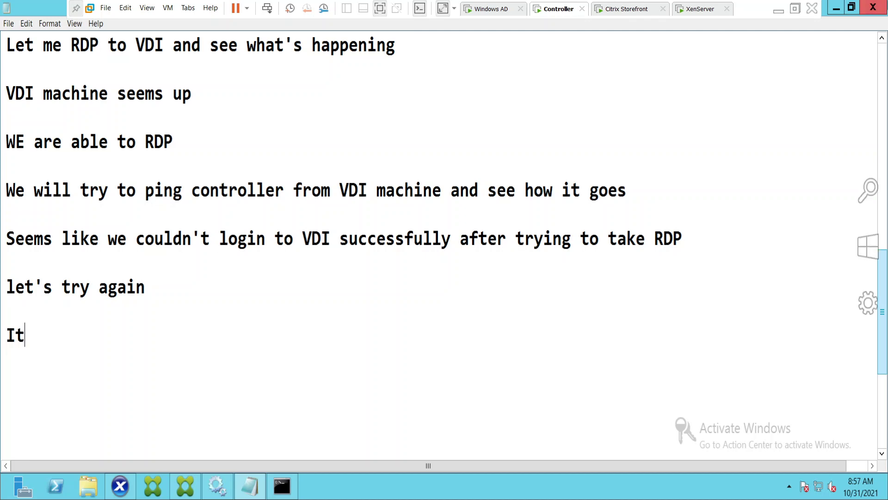
text('s quite)
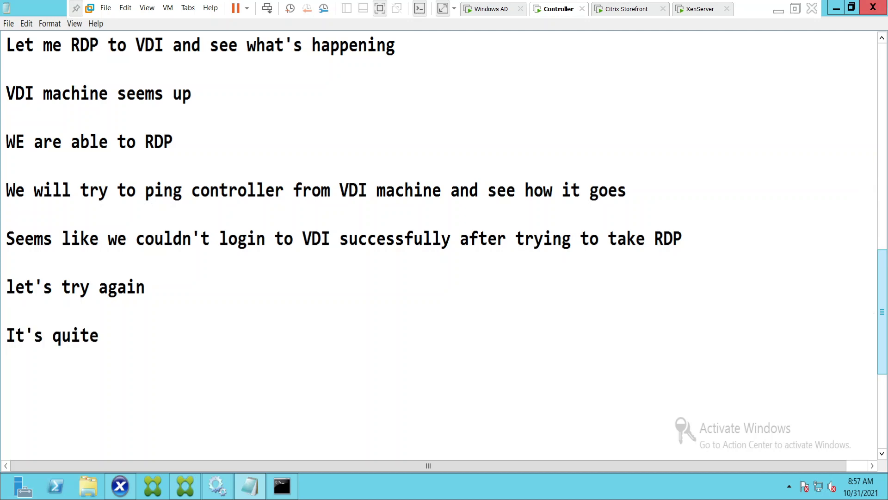
text( slow)
key(Return)
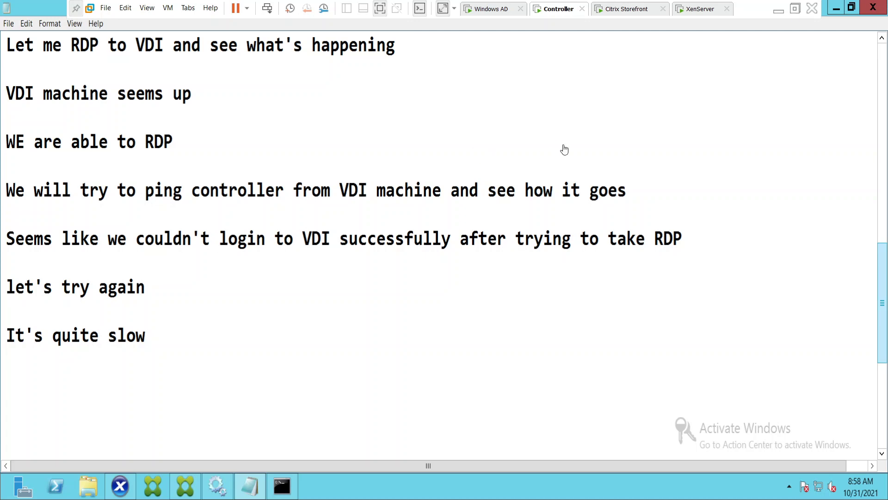
click(191, 488)
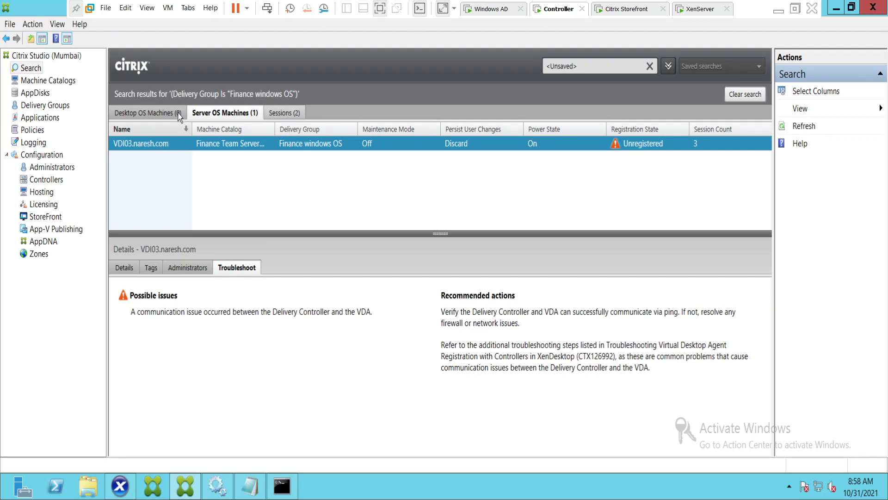
Log off both disconnected sessions from VDI03's Sessions tab, then switch back to Notepad.
click(273, 113)
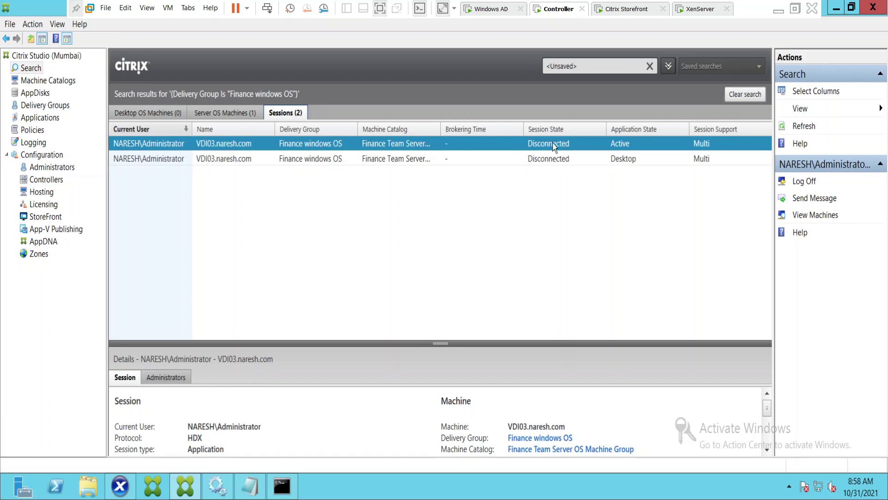
click(322, 160)
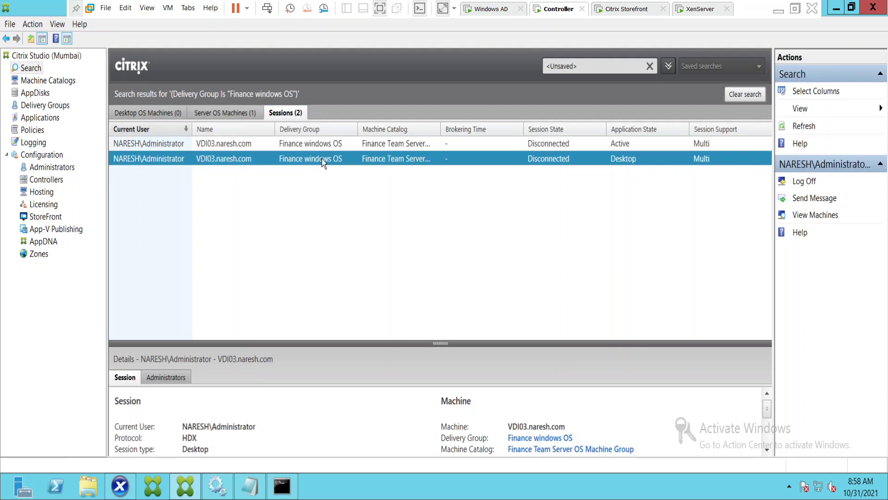
key(ctrl+a)
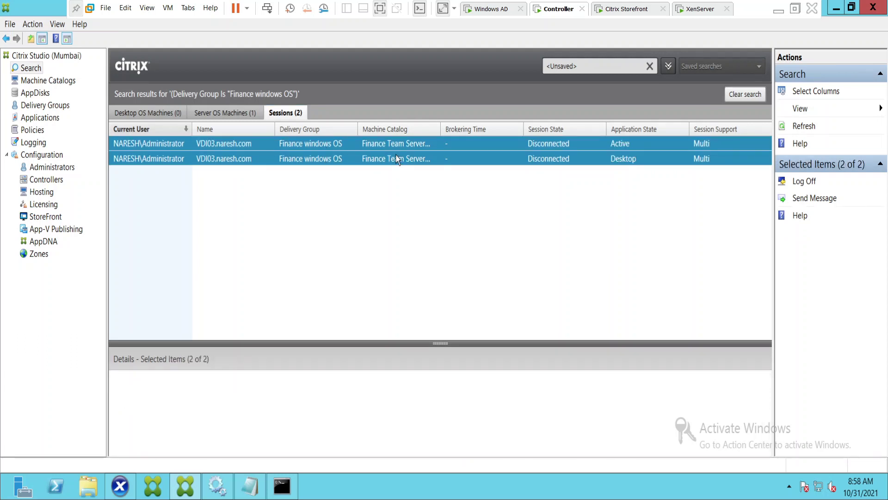
right_click(396, 158)
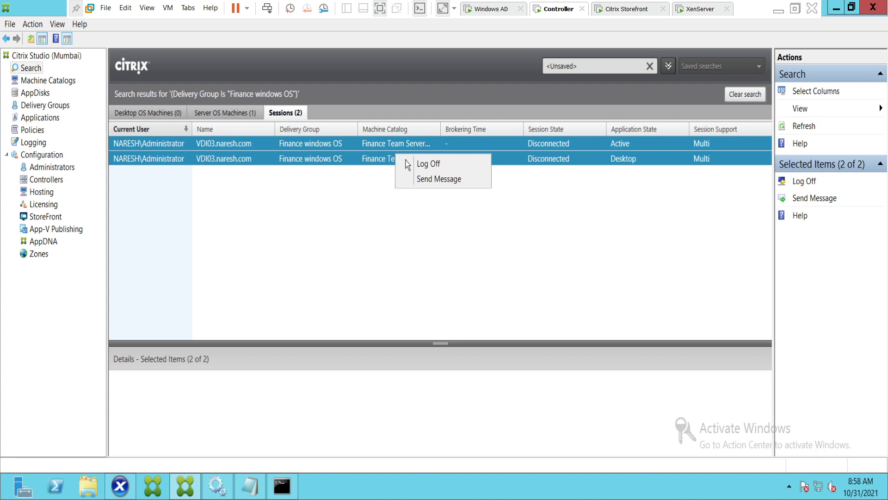
click(446, 169)
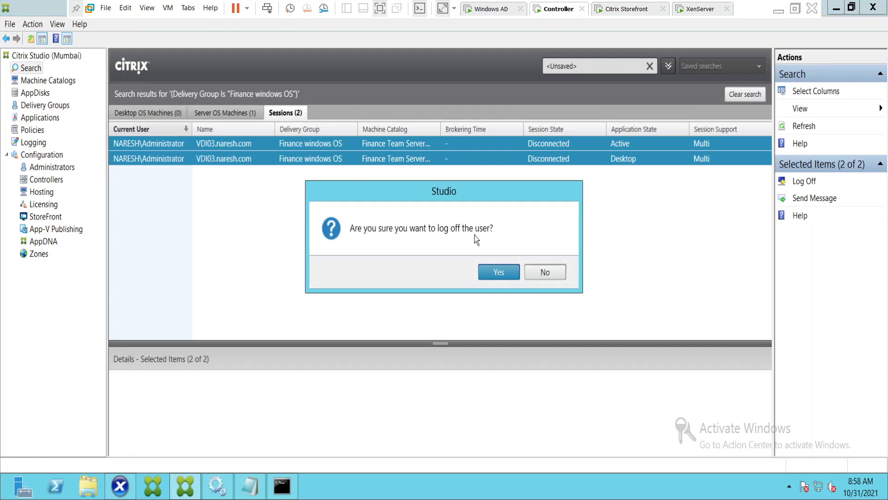
click(501, 269)
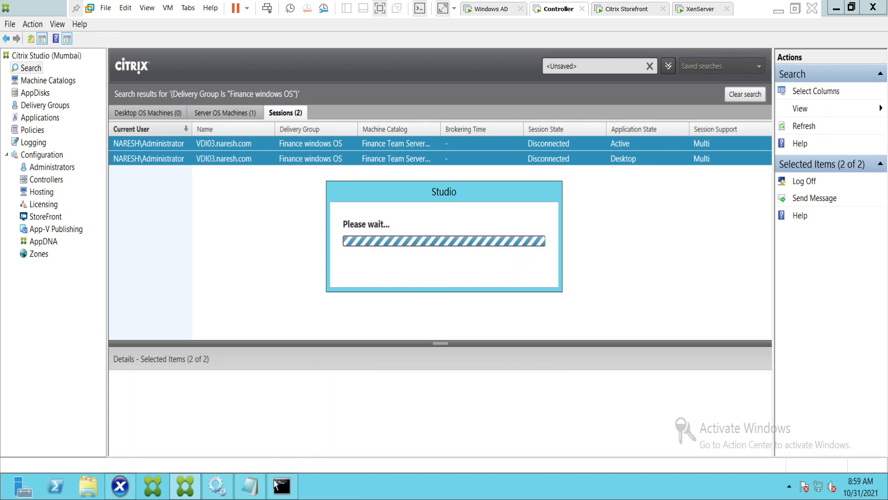
click(253, 486)
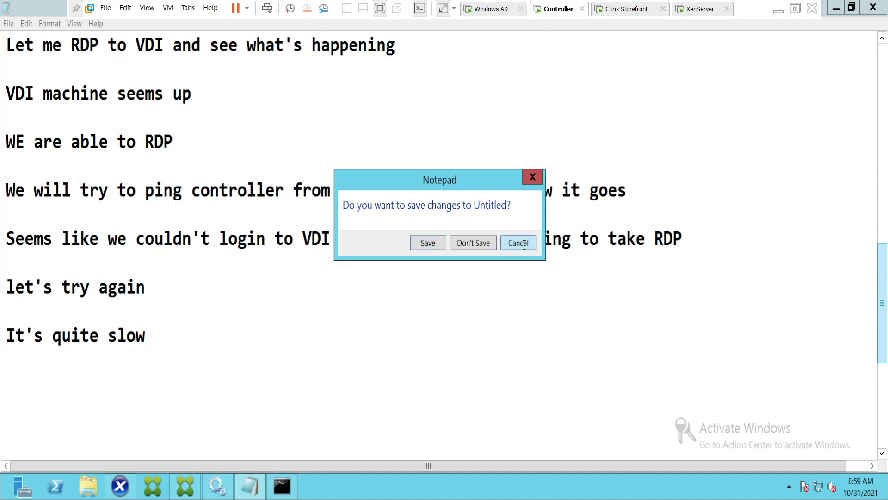
Keep Notepad open and note that disconnected sessions consume resources and can block session launches.
click(522, 242)
text(D)
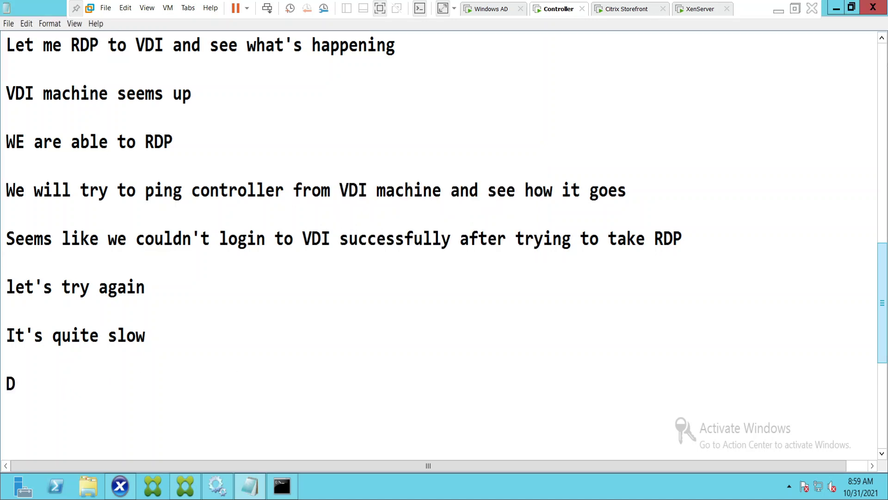
text(isconnected se)
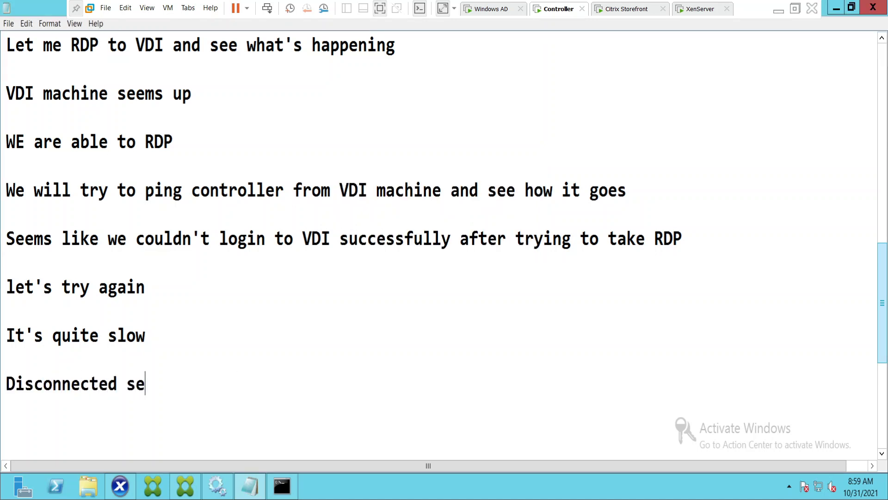
text(ssions can be)
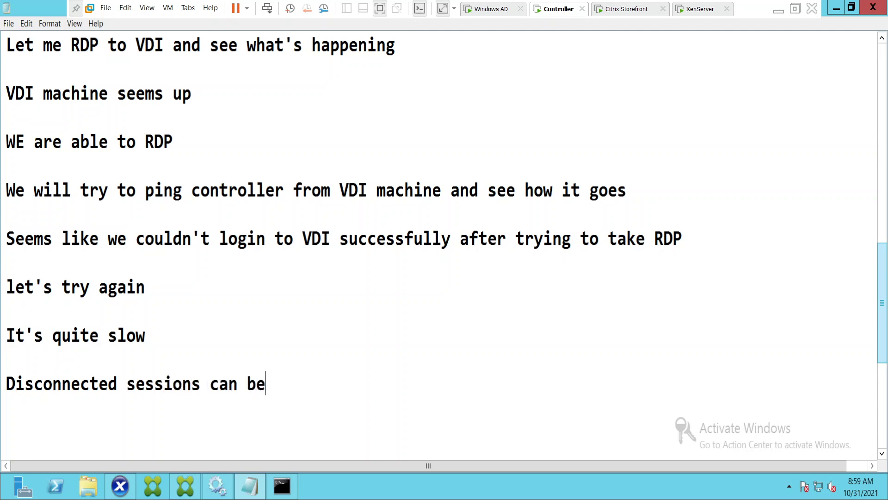
text( logg)
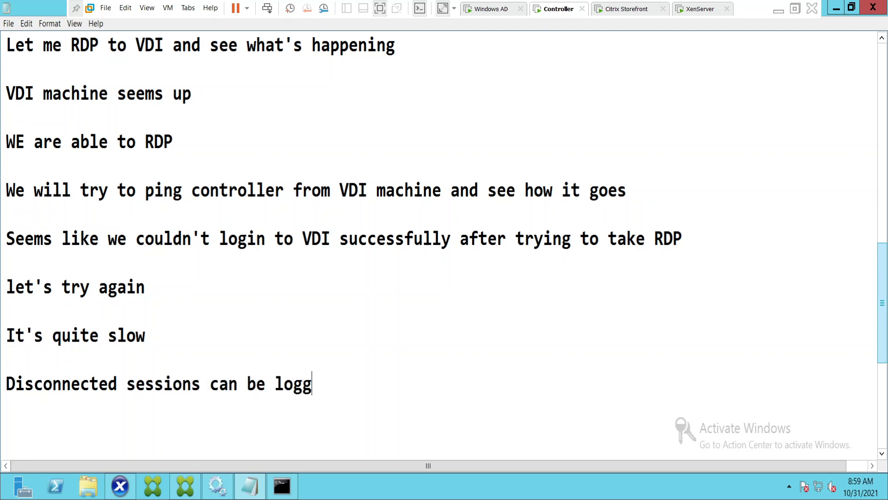
text(ed off)
key(Return)
key(Return)
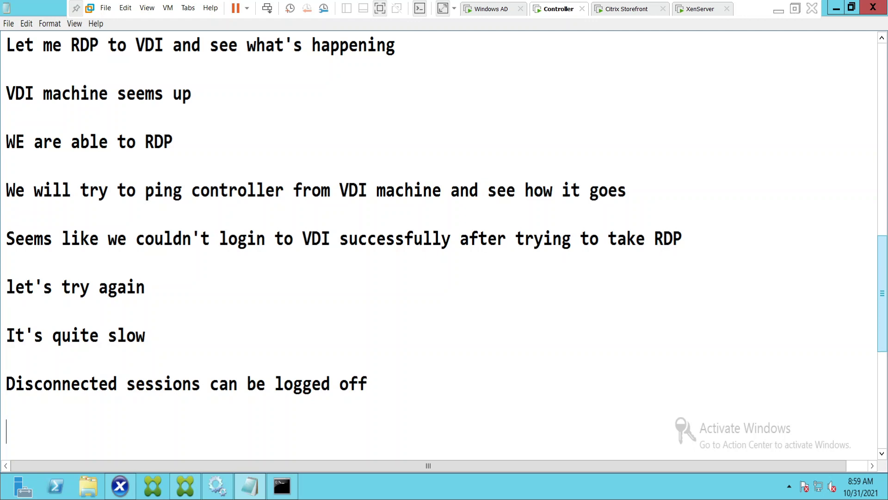
text(Thet consule re)
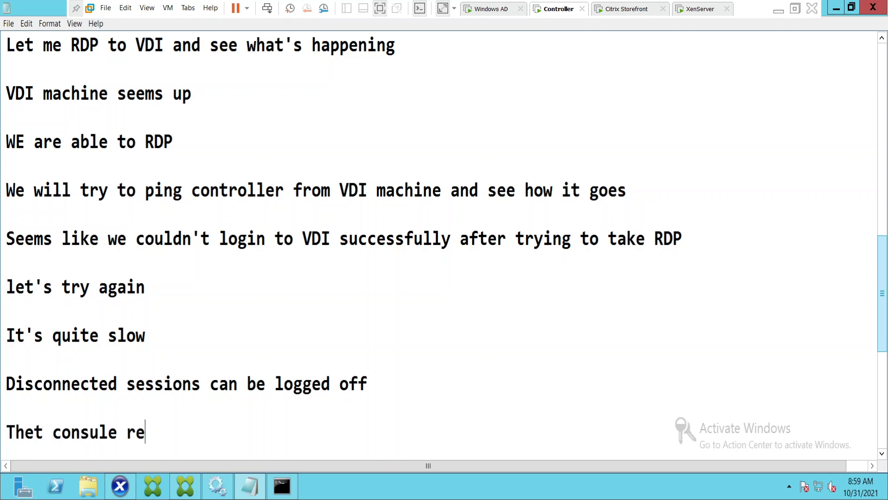
key(BackSpace)
key(BackSpace)
key(BackSpace)
key(BackSpace)
key(BackSpace)
text(me resources and)
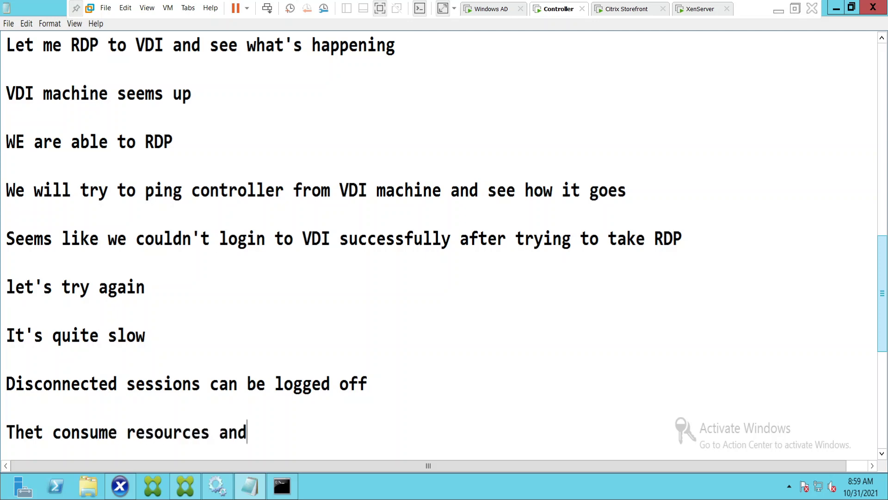
text( sometimes do)
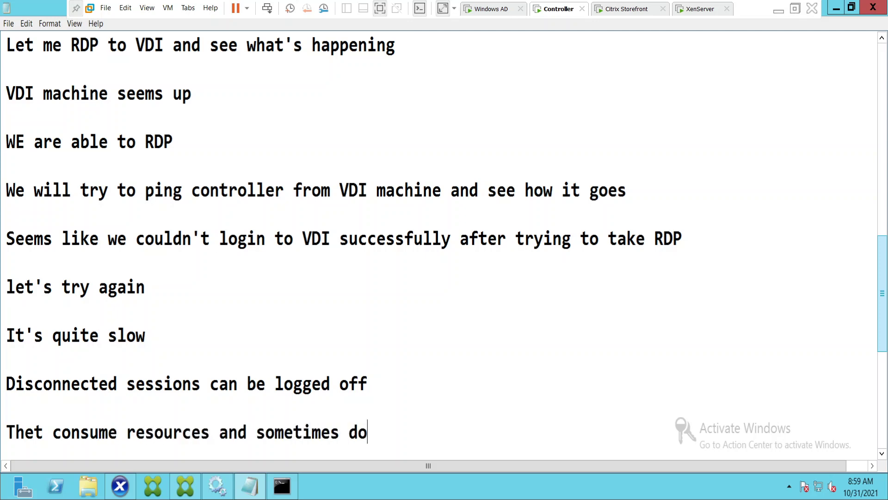
text(esn't le)
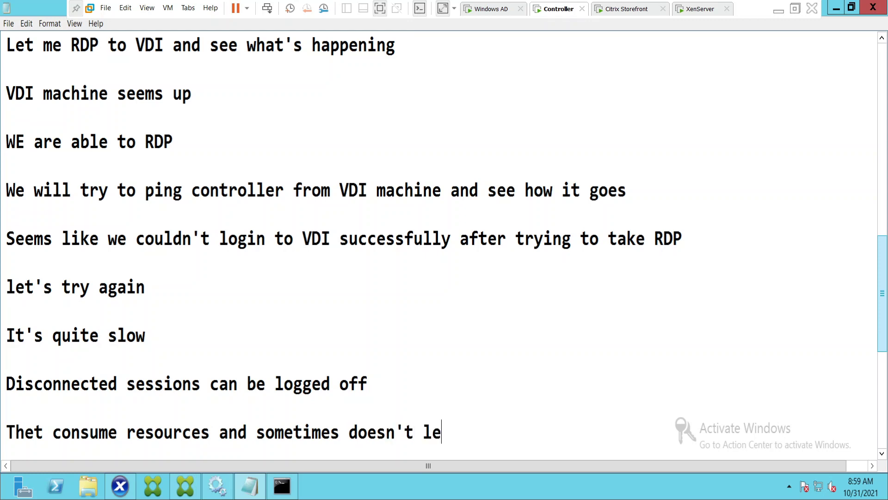
text(t users)
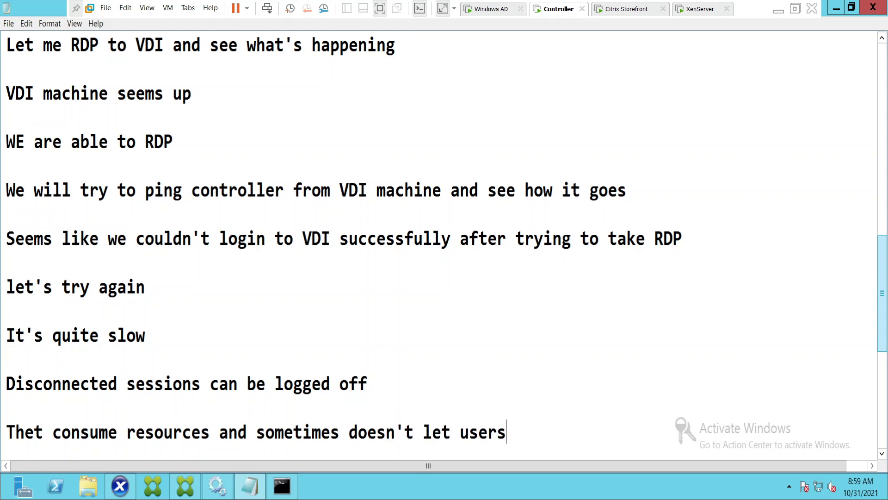
text( session )
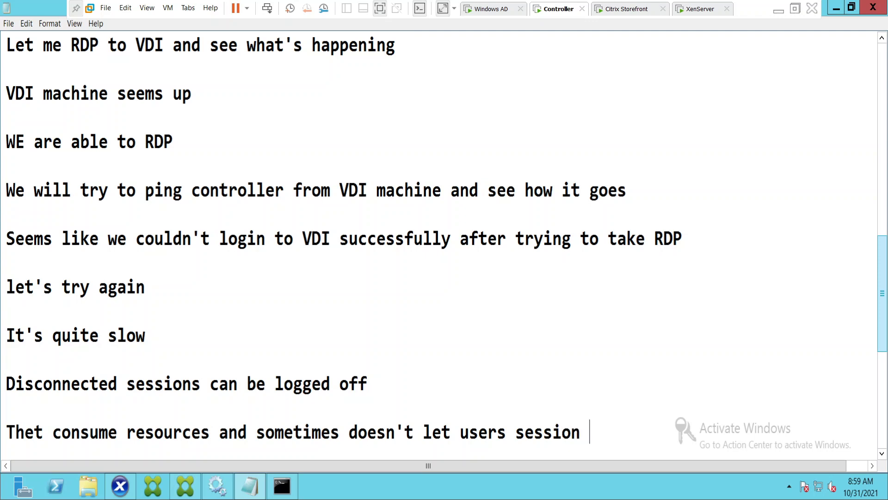
text(to be launched)
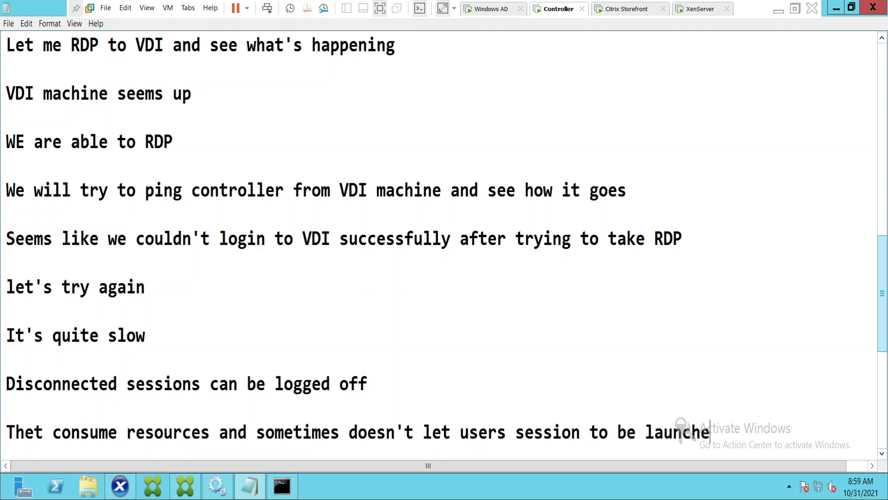
key(Return)
key(Return)
key(Return)
Add 'We may have to logoff users sessions to establish a connection.' and connect via RDP to 192.168.160.203.
key(BackSpace)
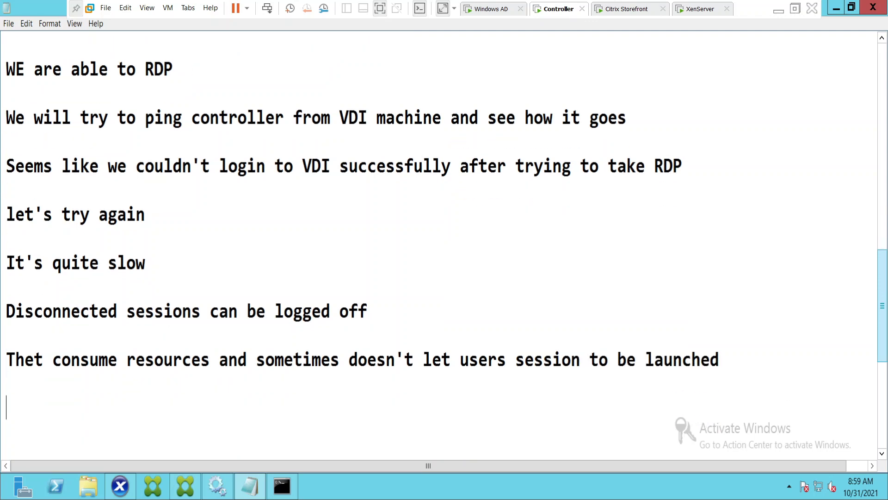
text(We may ha)
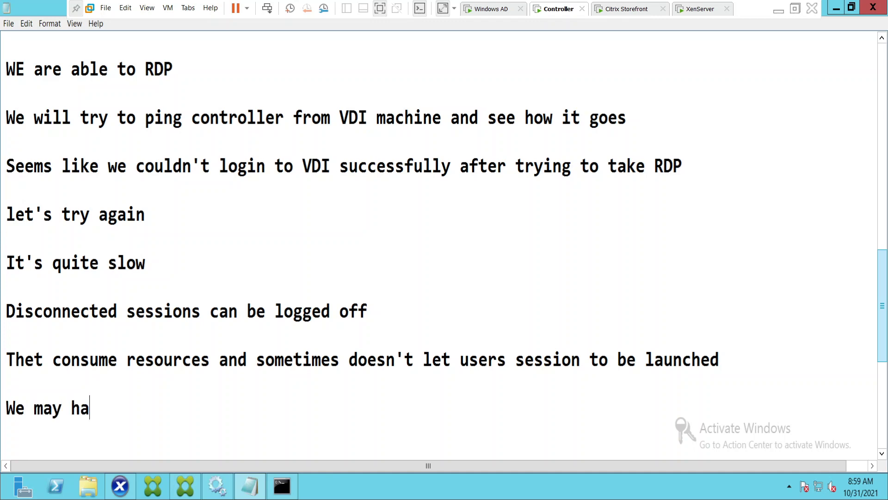
text(ve to logof)
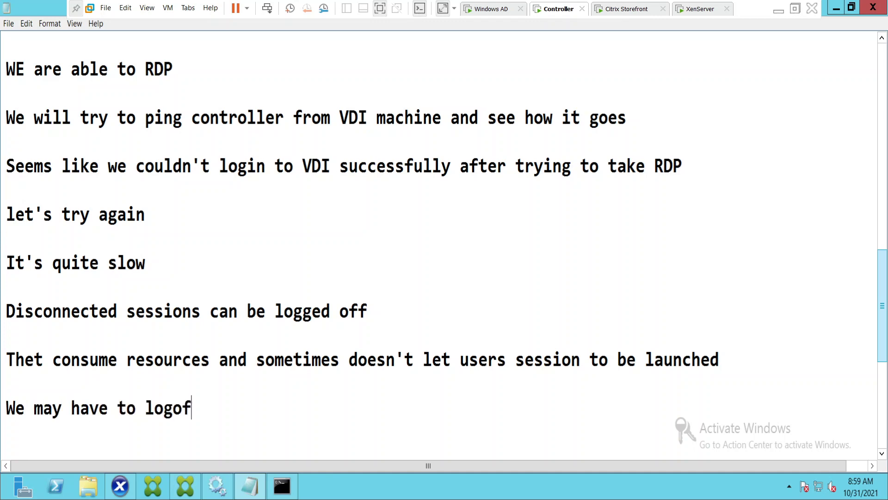
text(f users sessi)
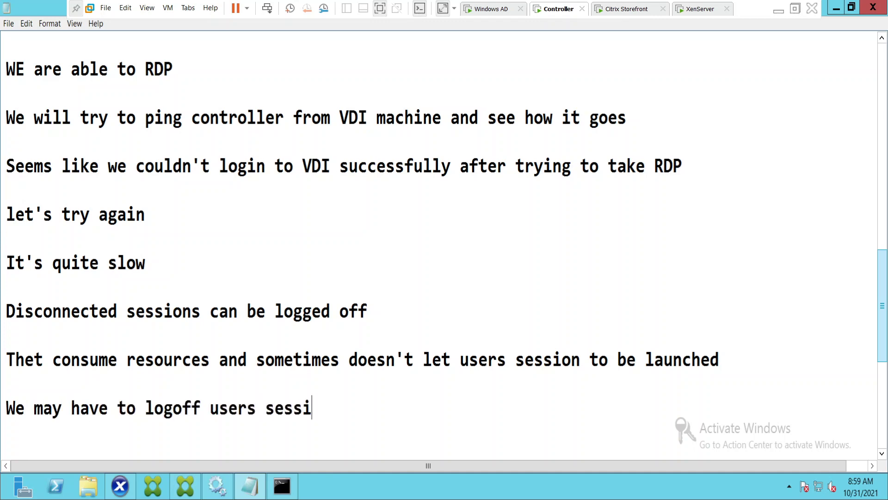
text(ons to m)
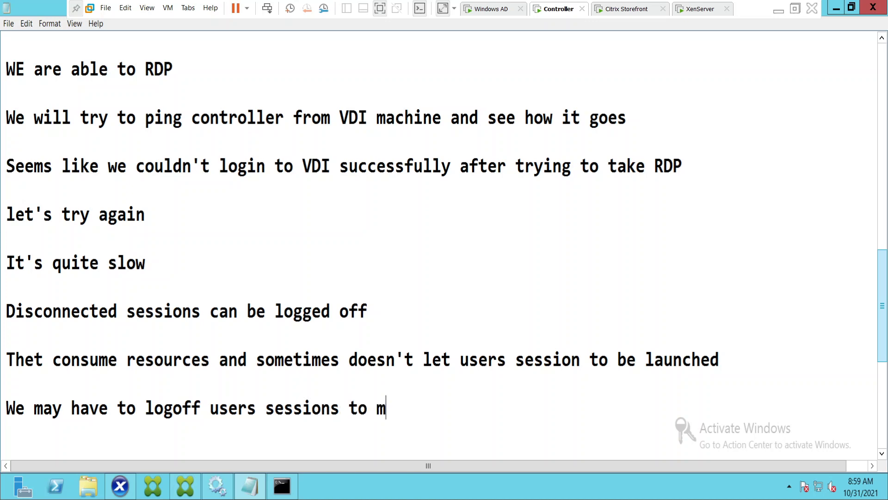
key(BackSpace)
text(establ)
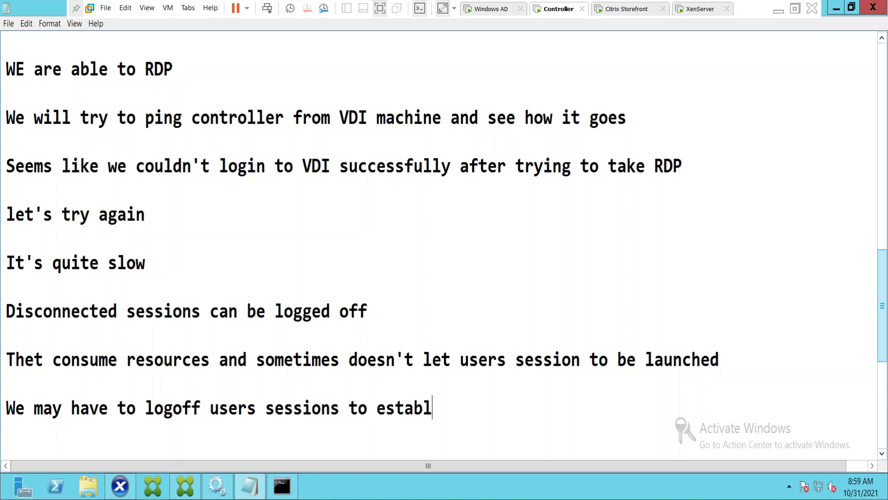
text(ish a con)
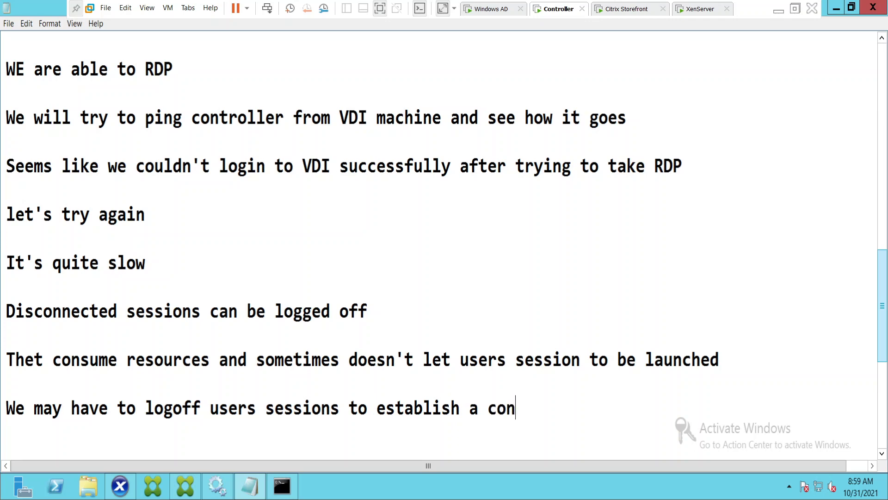
text(nection.)
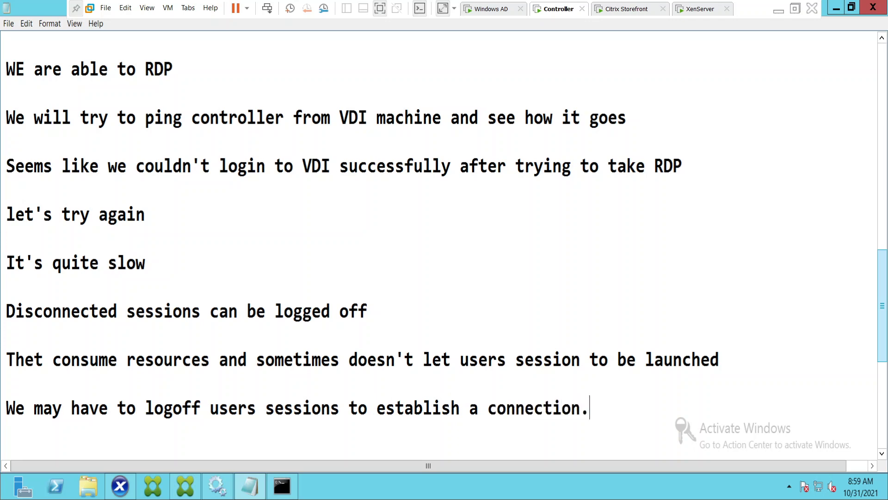
key(Return)
key(Return)
key(Return)
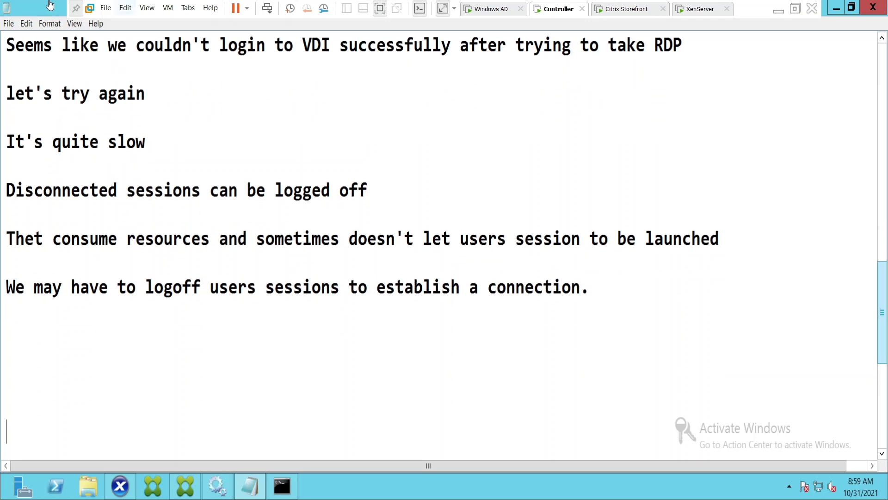
click(624, 10)
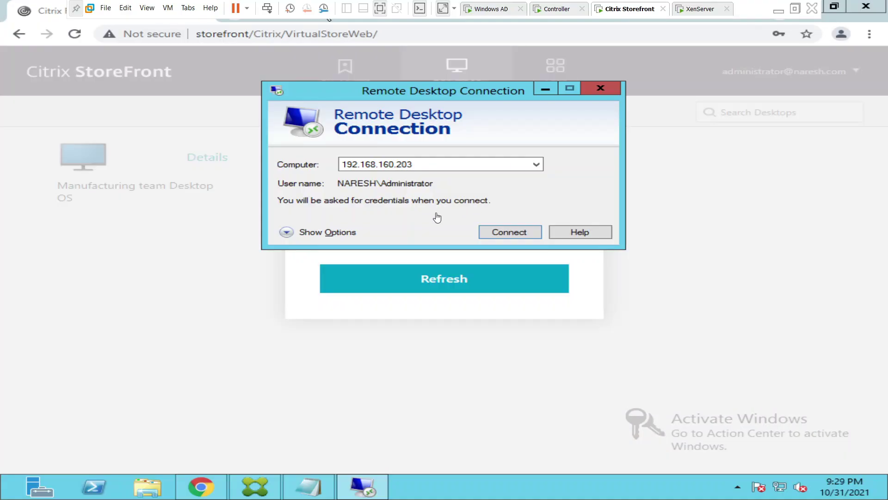
click(512, 233)
Back on the Controller, dismiss Citrix Studio's log-off failure message and refresh the session list.
click(574, 7)
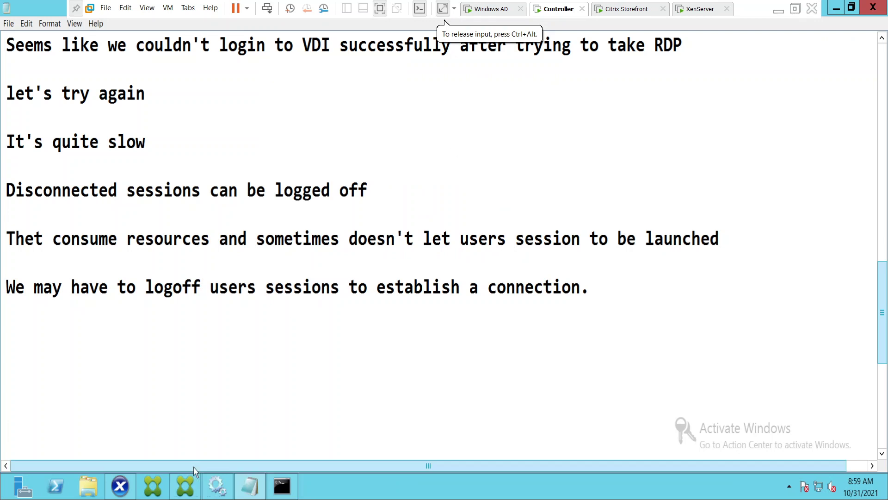
mouse_move(190, 492)
click(191, 433)
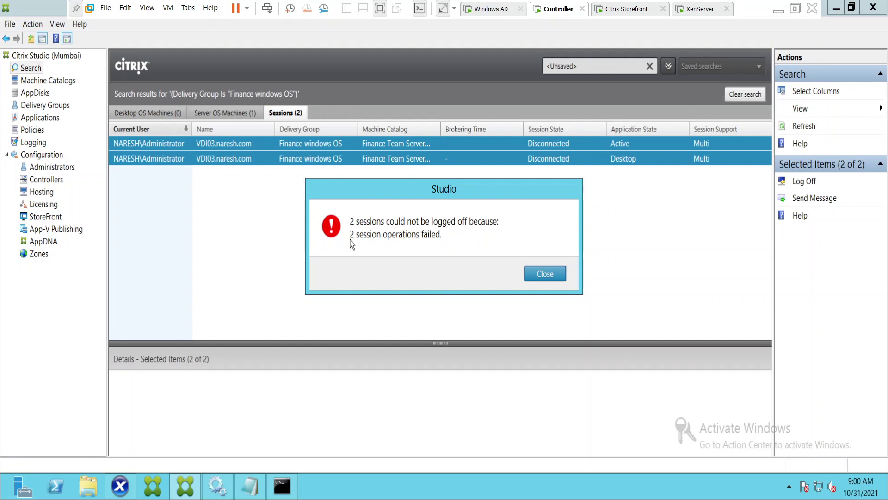
click(532, 275)
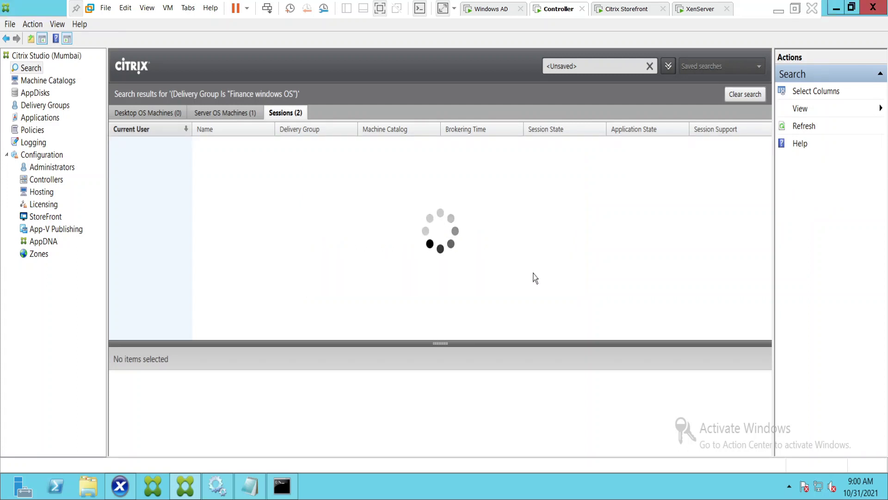
click(804, 132)
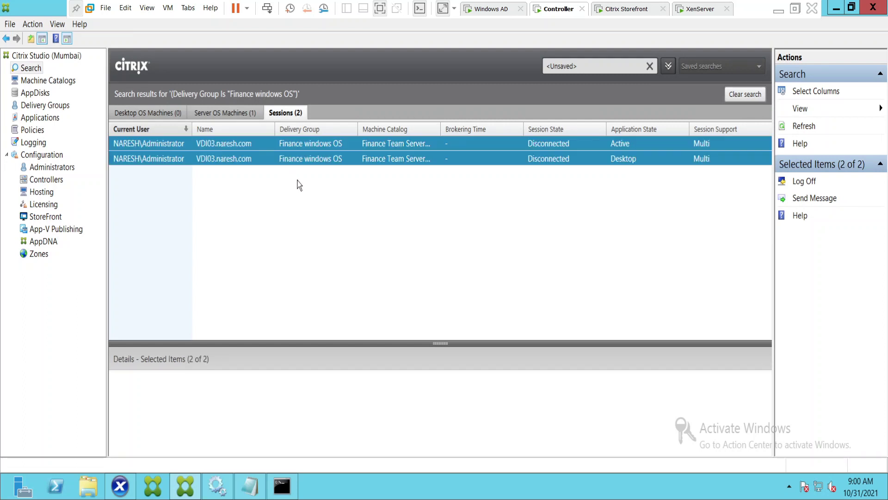
Retry logging off the selected VDI03 sessions and dismiss the resulting failure message.
right_click(370, 150)
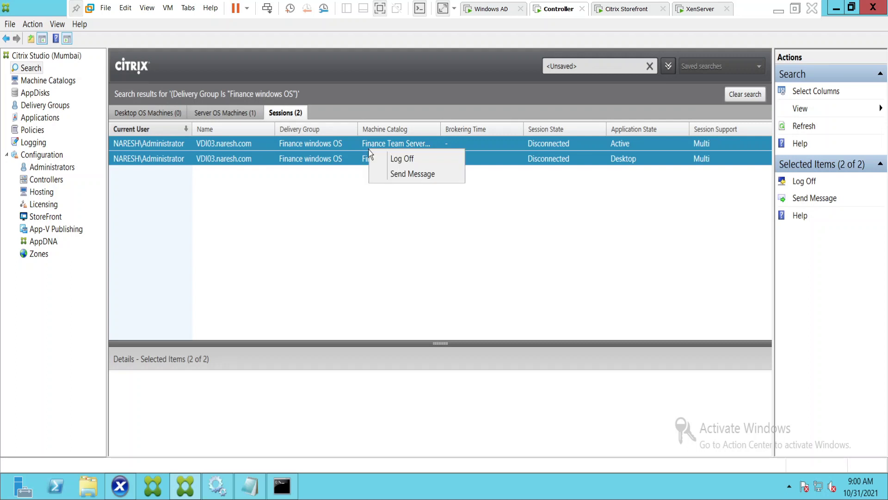
click(413, 162)
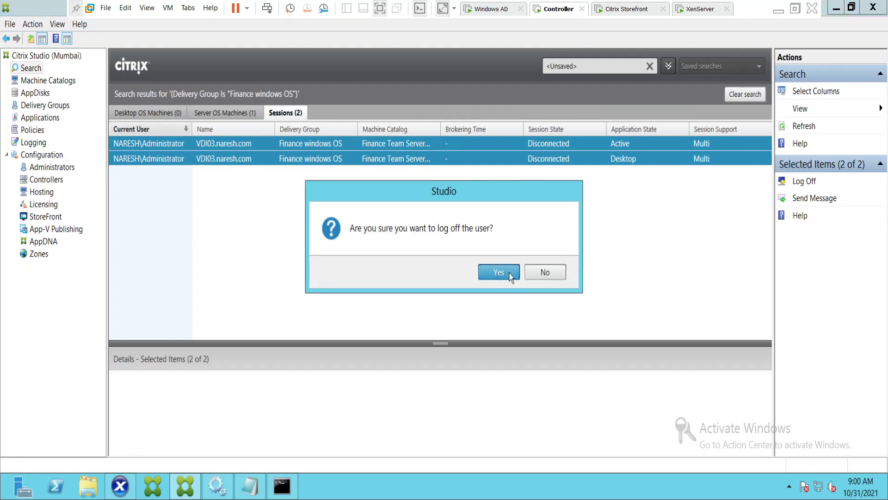
click(511, 277)
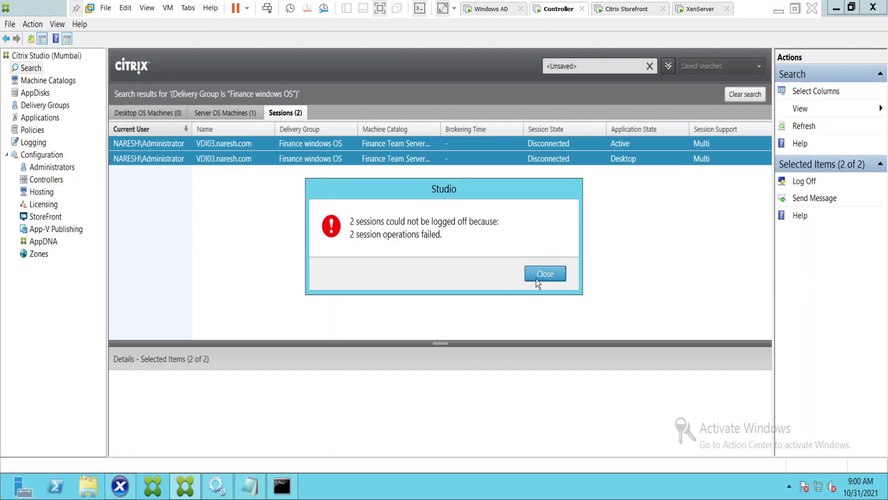
click(537, 276)
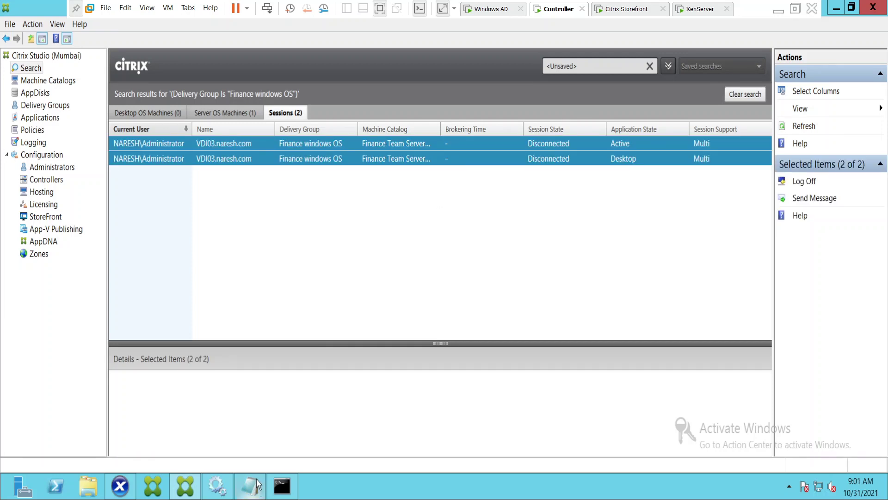
Write 'Strange, let's see why it's happening' on a new line beneath the troubleshooting notes.
key(alt+Tab)
click(18, 317)
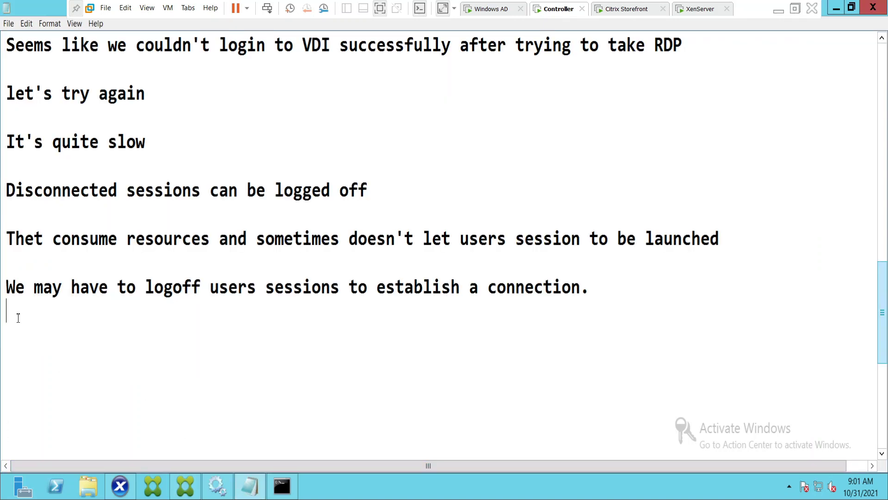
key(Return)
text(Strange)
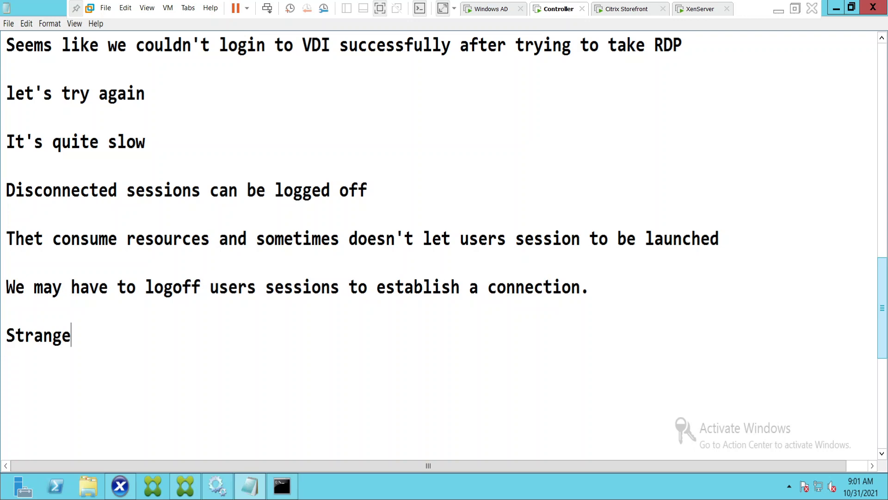
text(, let's see wh)
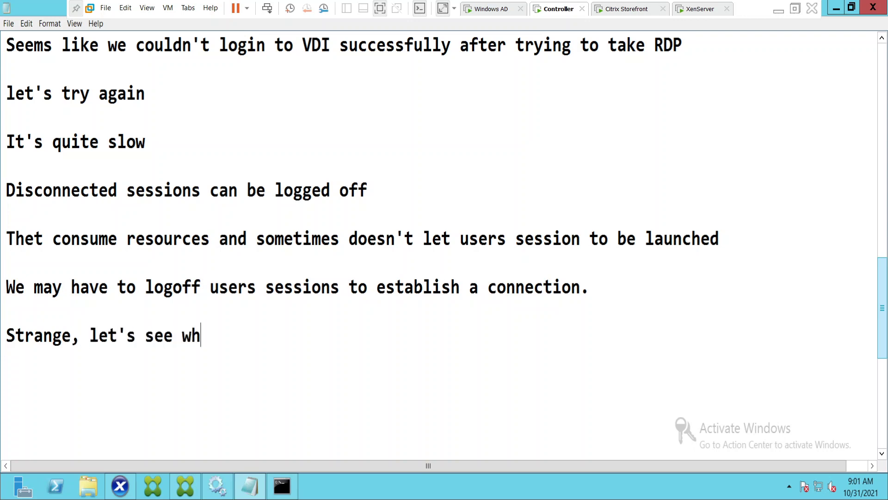
text(y it;s)
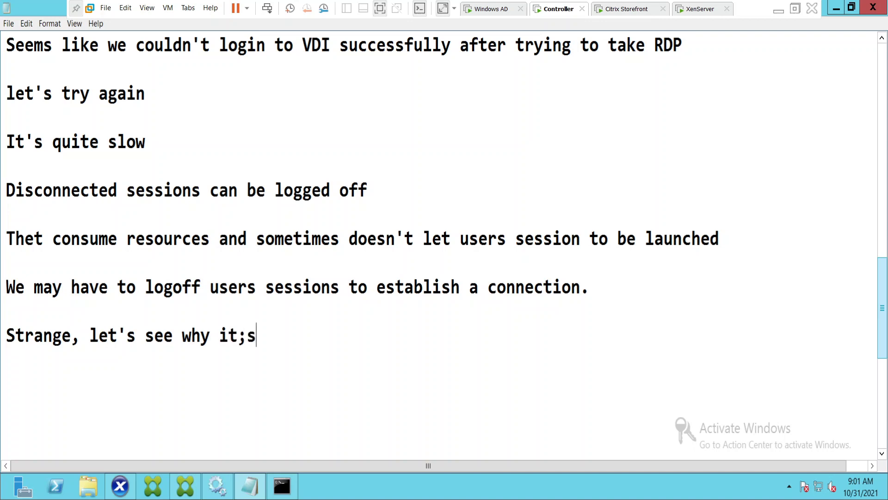
key(BackSpace)
key(BackSpace)
text('s happening)
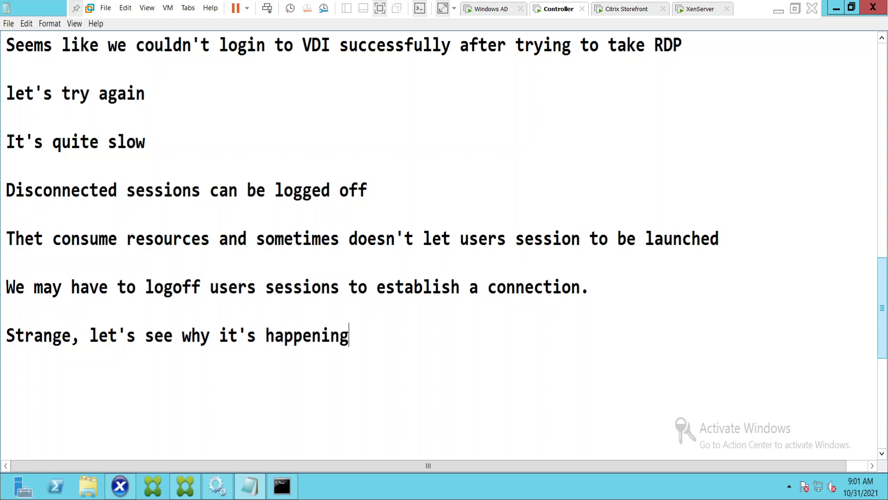
key(Return)
key(Return)
Sign in to 192.168.160.203 with the administrator password, accept the certificate, and dismiss the incompatible-session error.
click(611, 10)
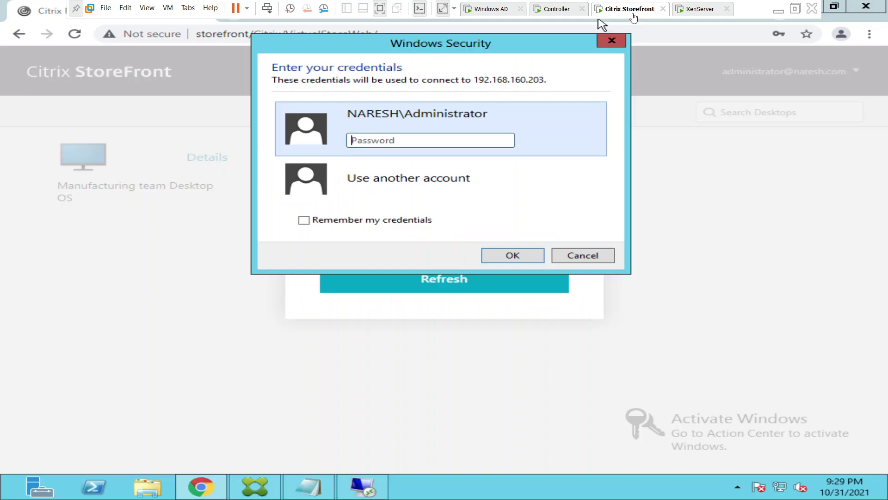
click(399, 137)
text(******)
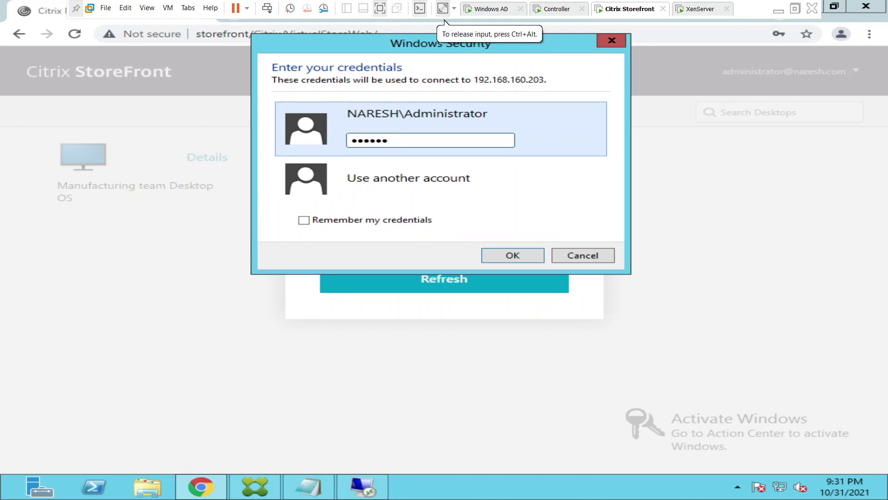
text(*****)
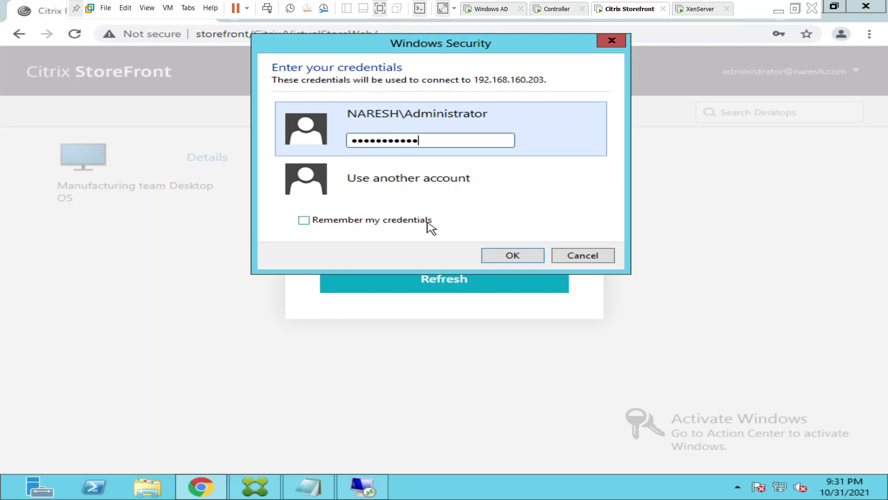
click(512, 255)
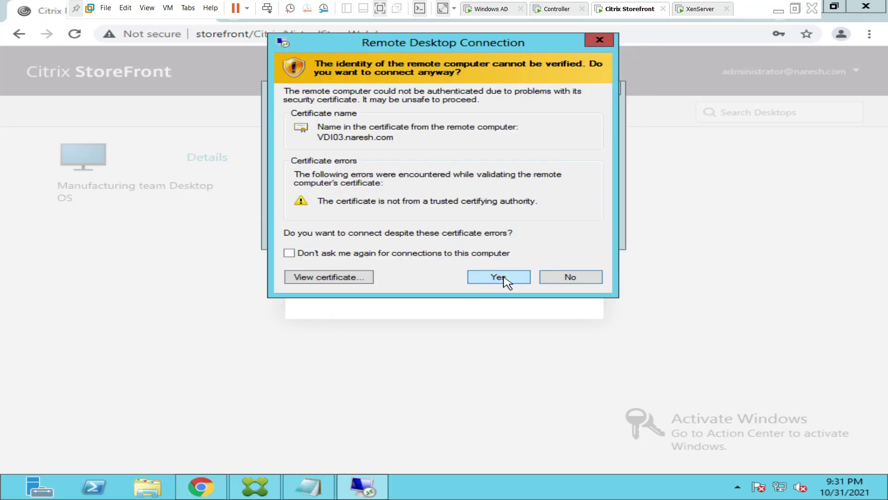
click(499, 276)
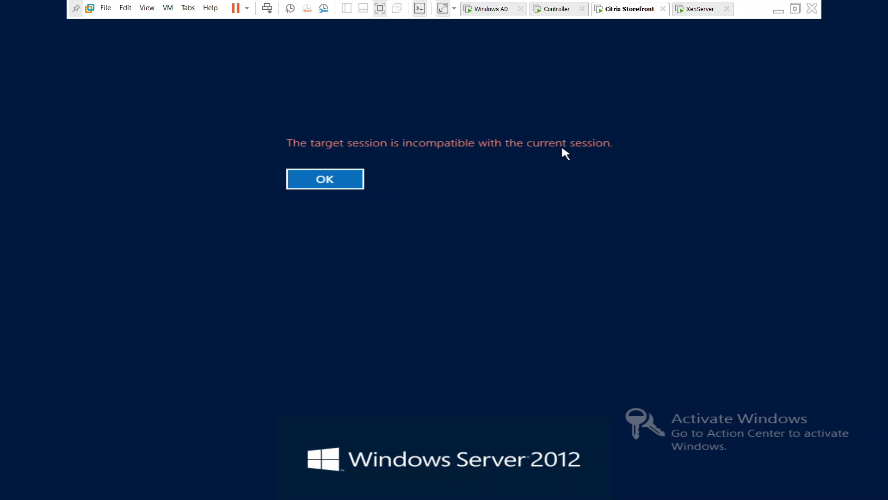
click(353, 180)
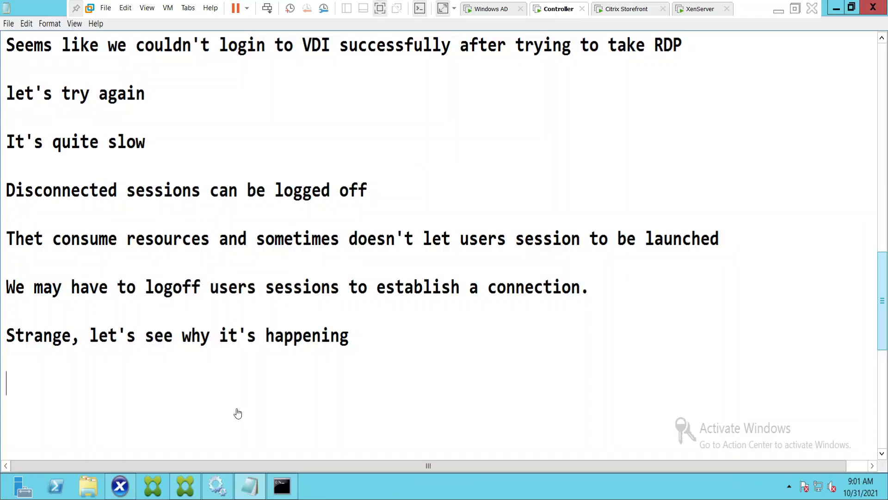
Open XenCenter, close Health Check, maximize the window, and show VDI03's Console tab.
click(123, 488)
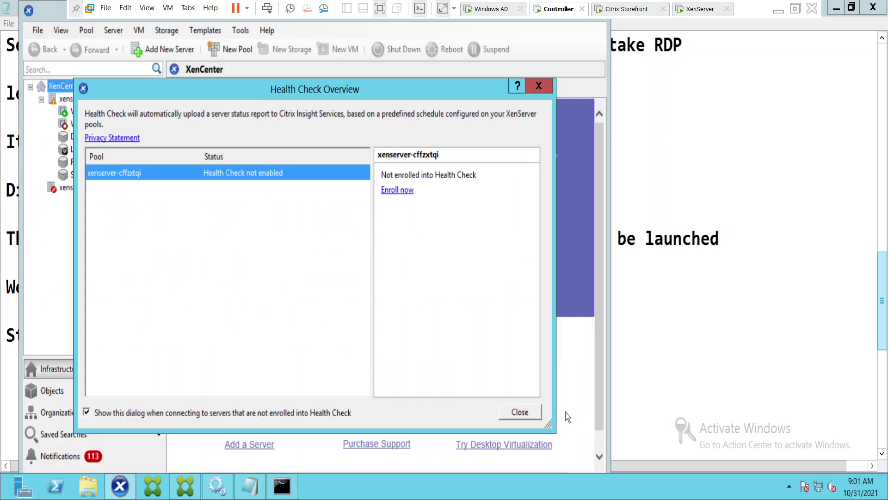
click(526, 416)
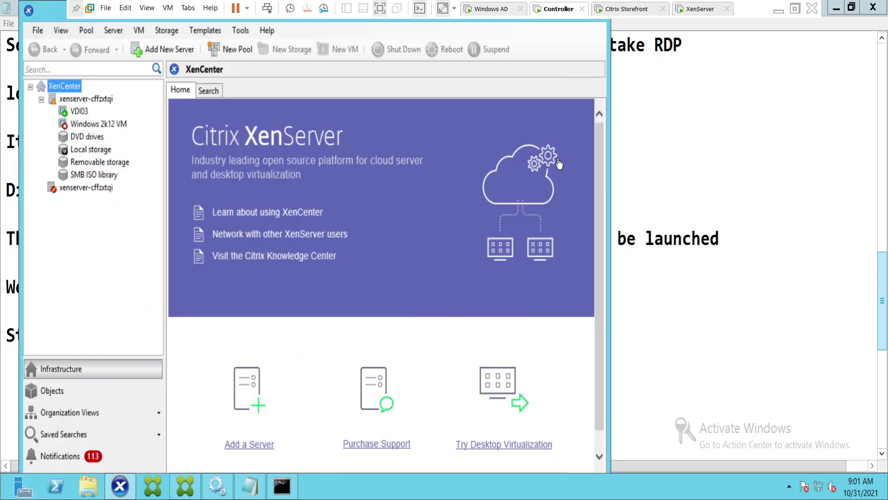
double_click(54, 20)
click(601, 71)
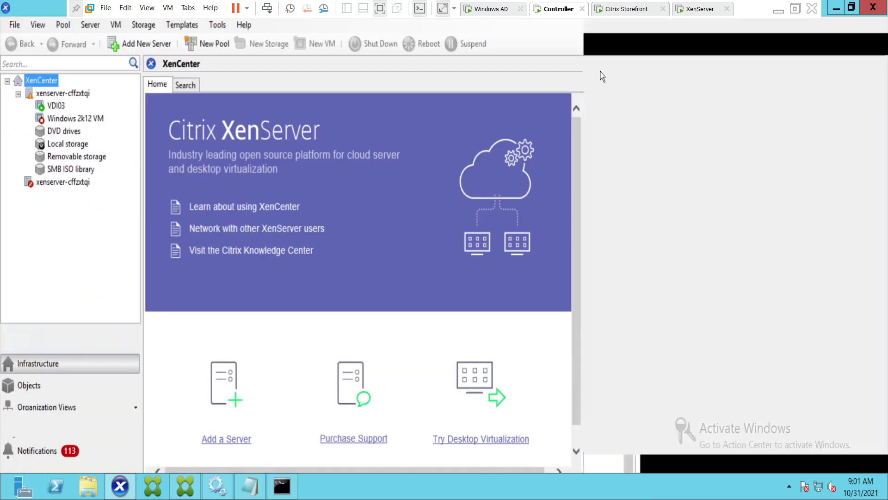
click(56, 106)
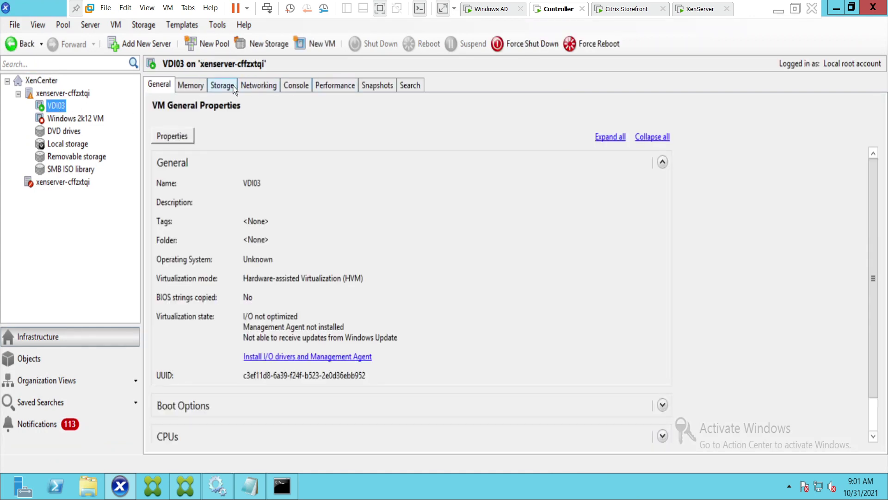
click(296, 88)
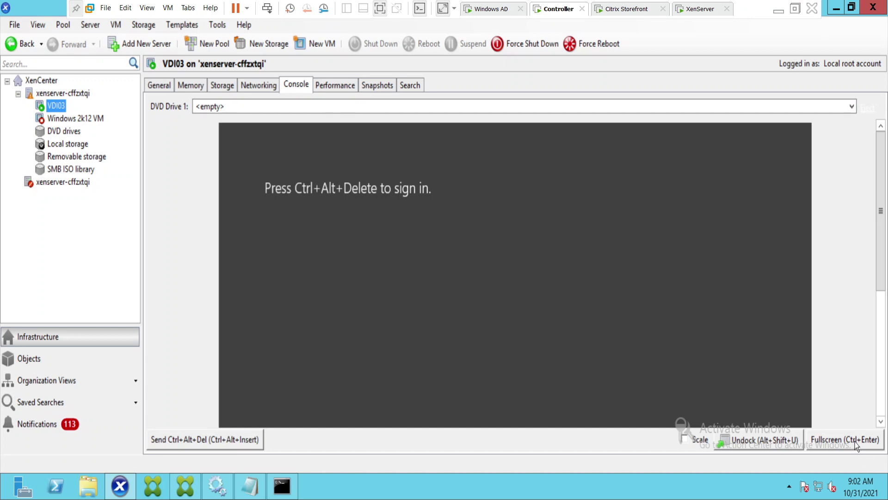
click(855, 441)
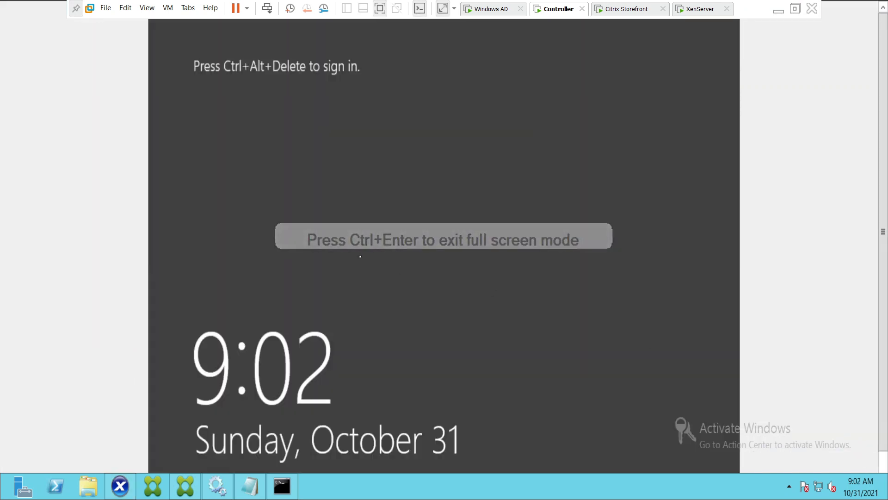
key(ctrl+alt+Delete)
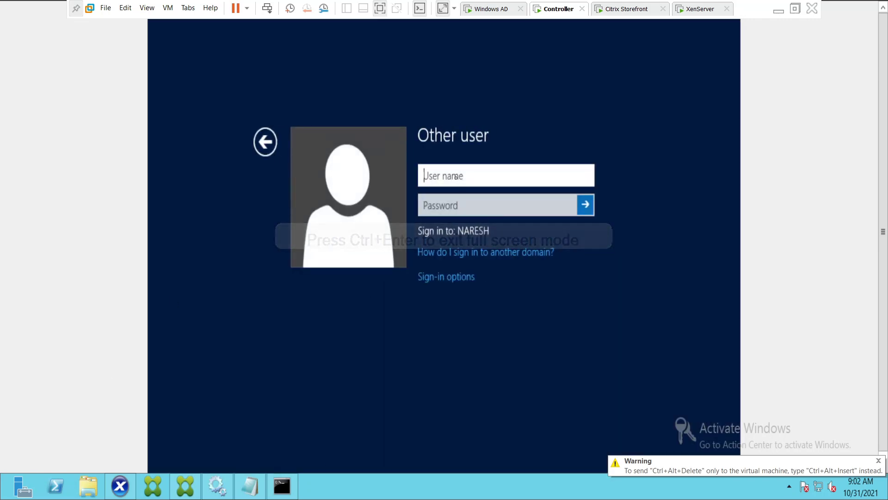
text(nar)
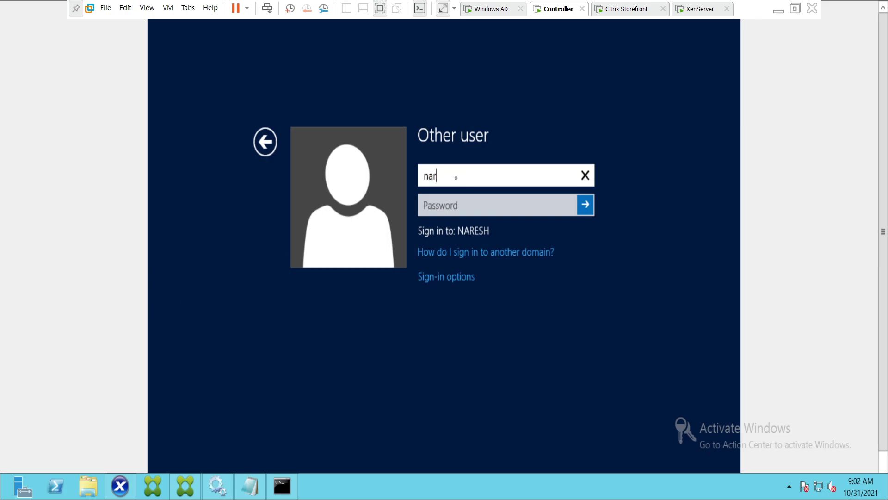
text(es)
key(ctrl+alt+Delete)
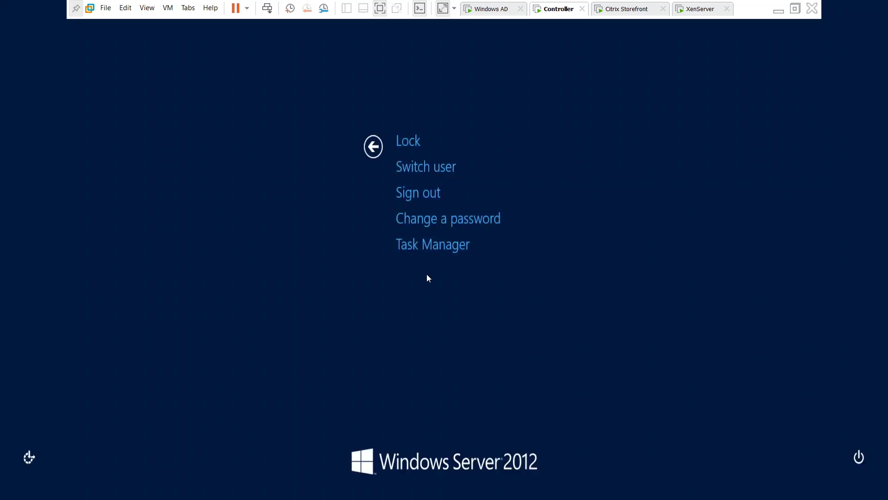
click(373, 147)
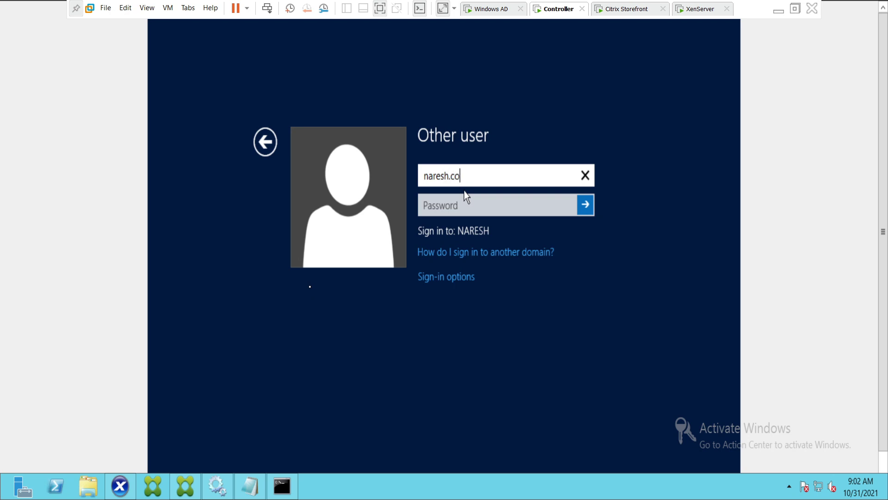
text(m\administrator)
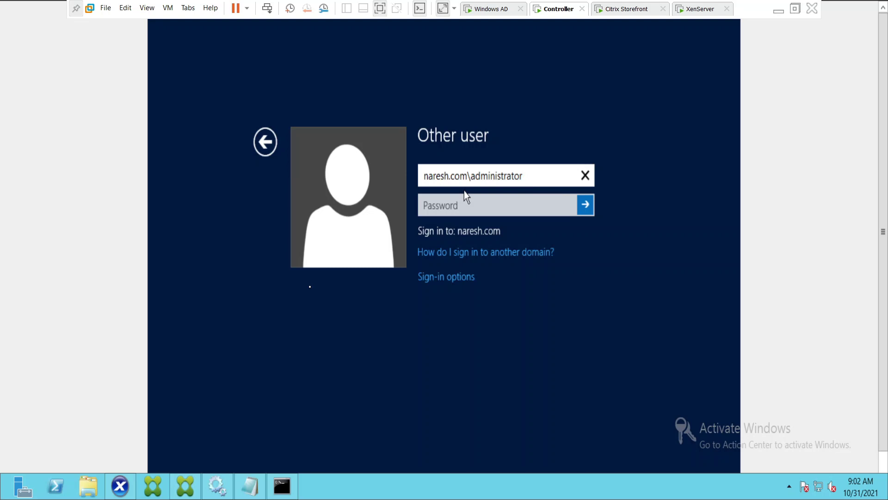
key(Tab)
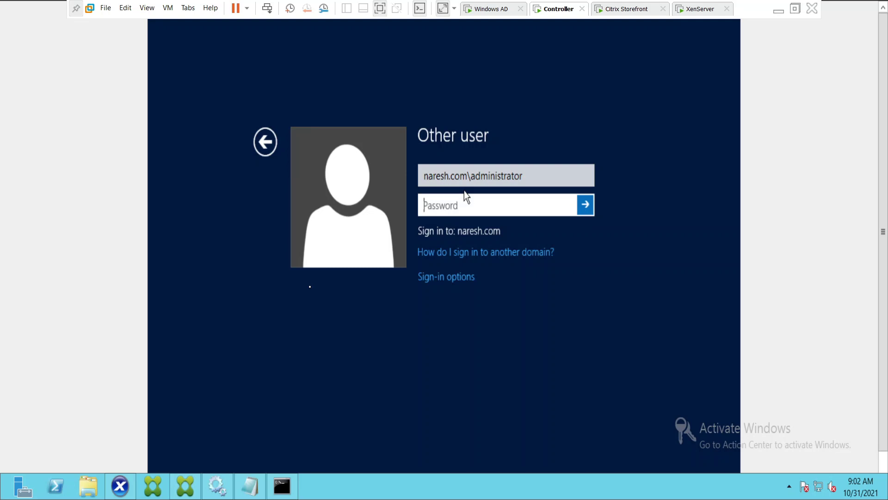
text(••••)
key(Return)
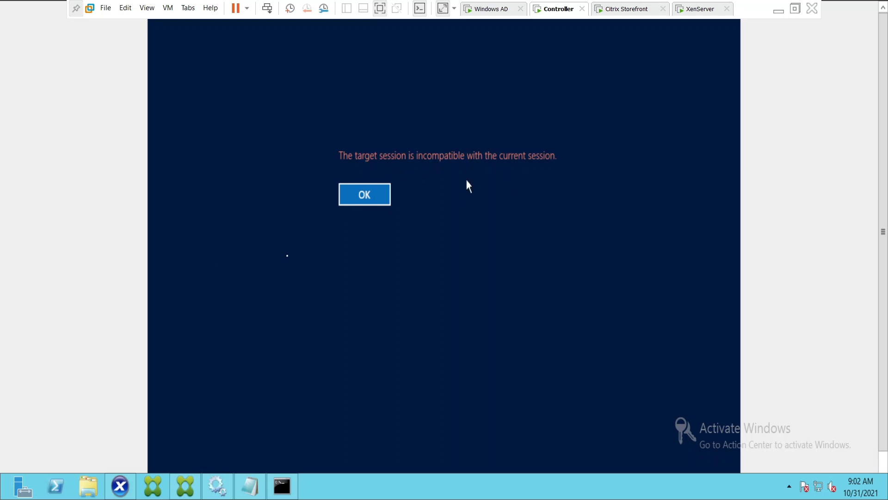
click(362, 199)
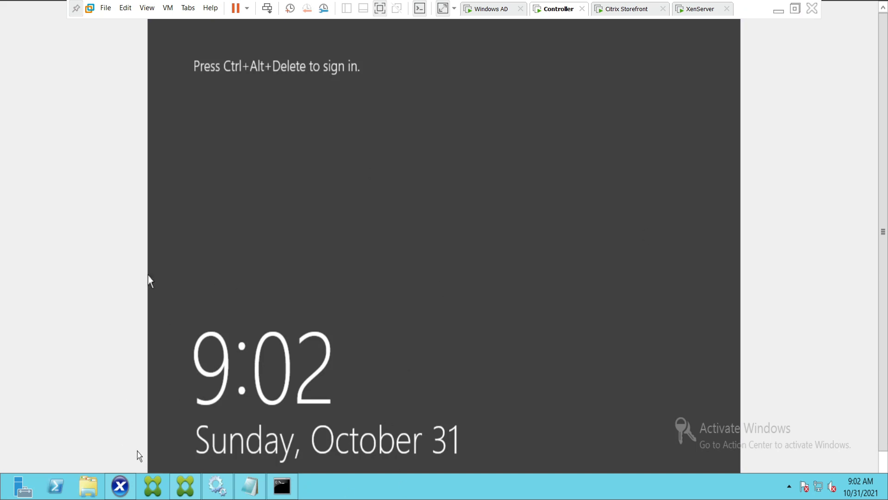
click(120, 486)
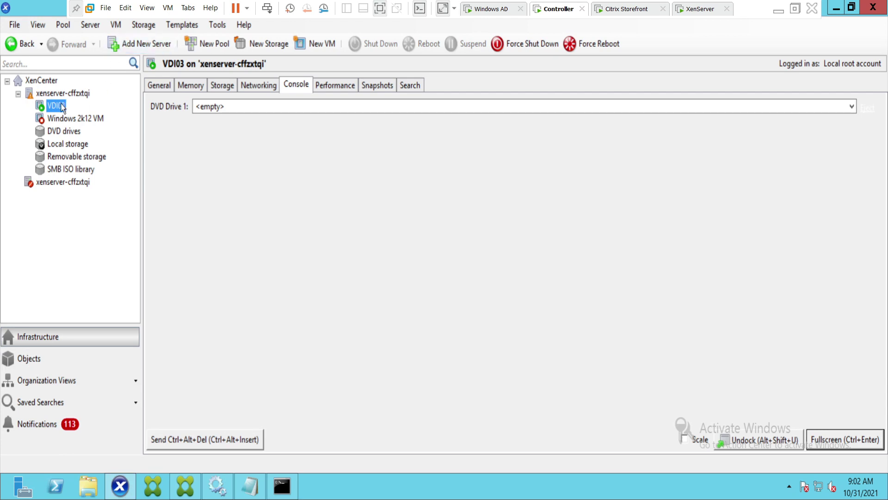
Note 'I am rebooting this VDI' in Notepad, then switch back to XenCenter.
click(254, 490)
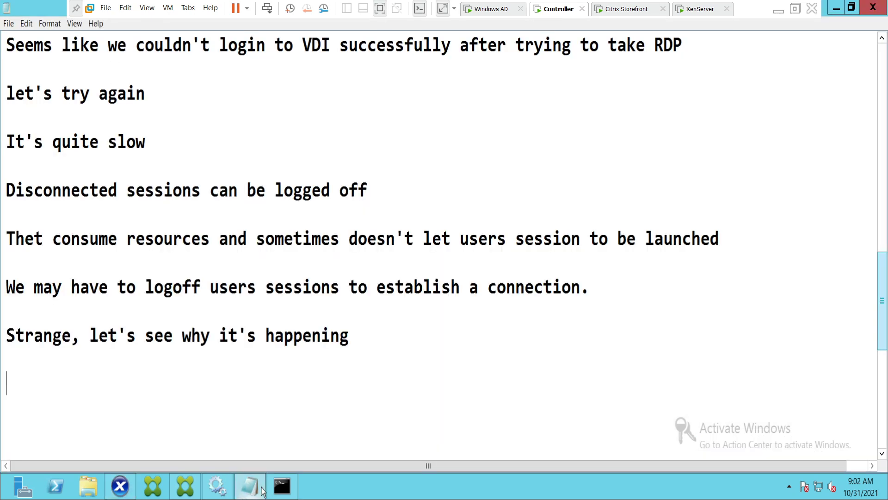
text(I am rebooti)
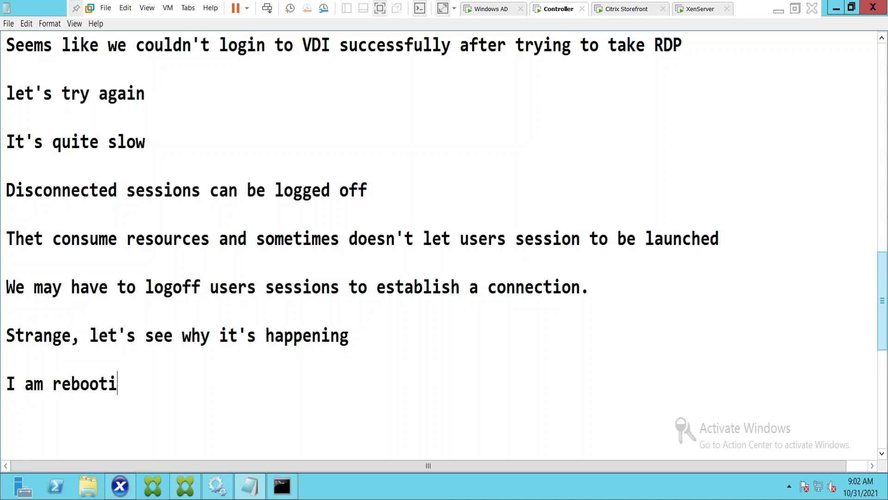
text(ng this VDI)
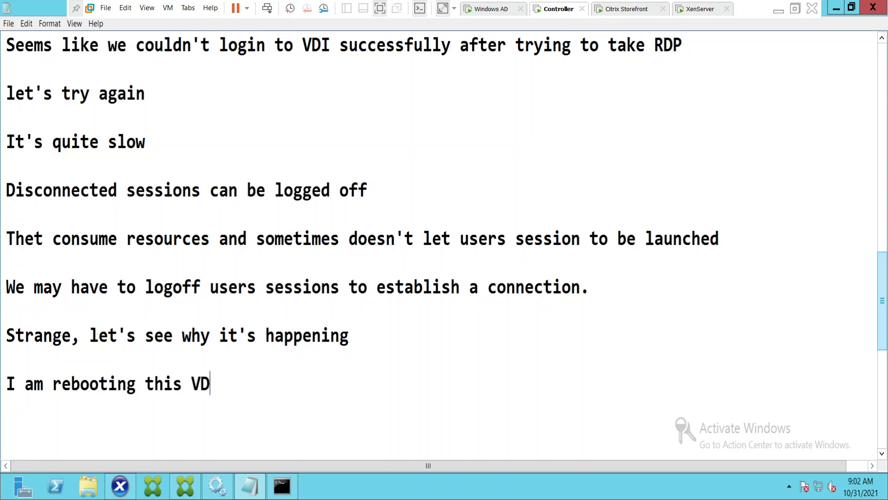
key(Return)
key(Return)
click(120, 486)
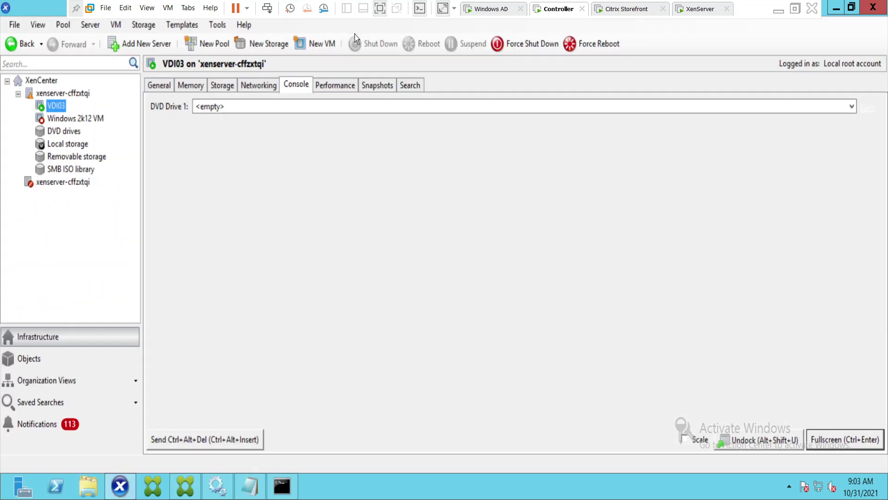
Force-reboot VDI03 in XenCenter, confirm it, and watch the console as it restarts.
click(597, 48)
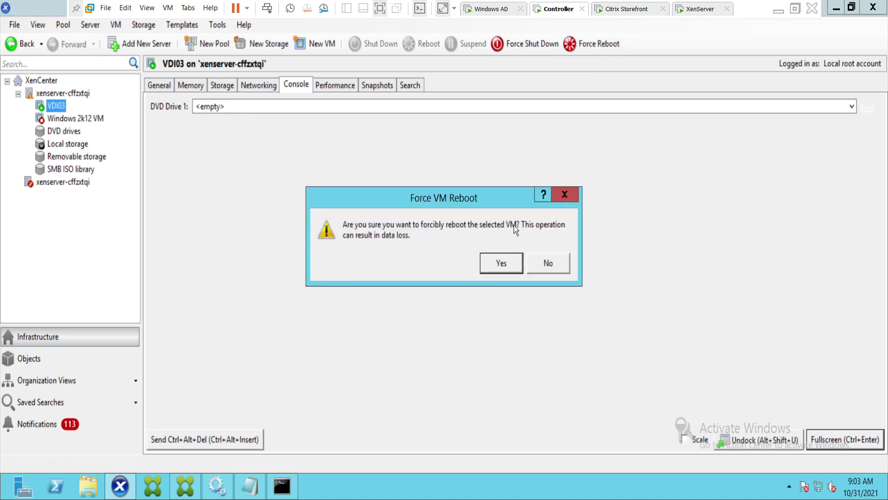
click(504, 264)
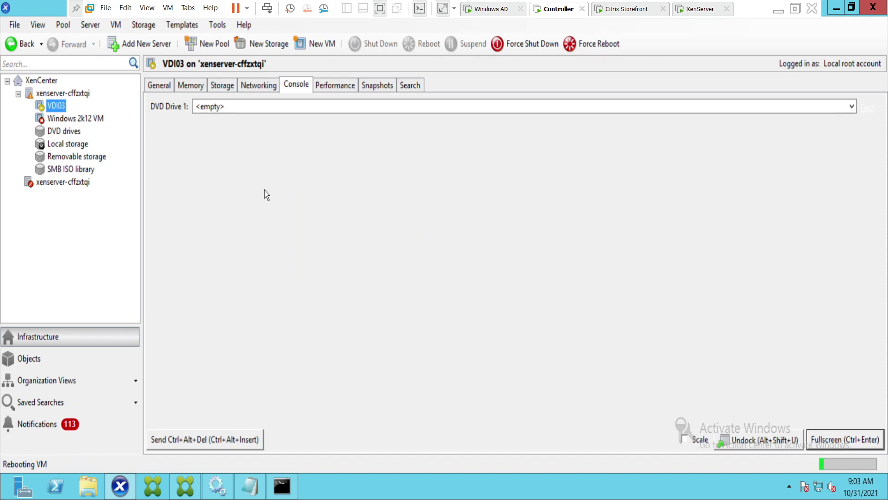
click(277, 89)
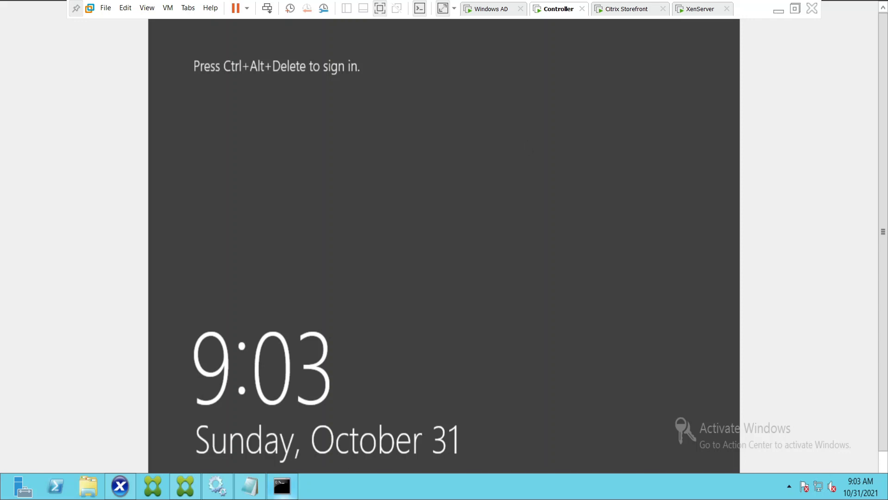
click(120, 486)
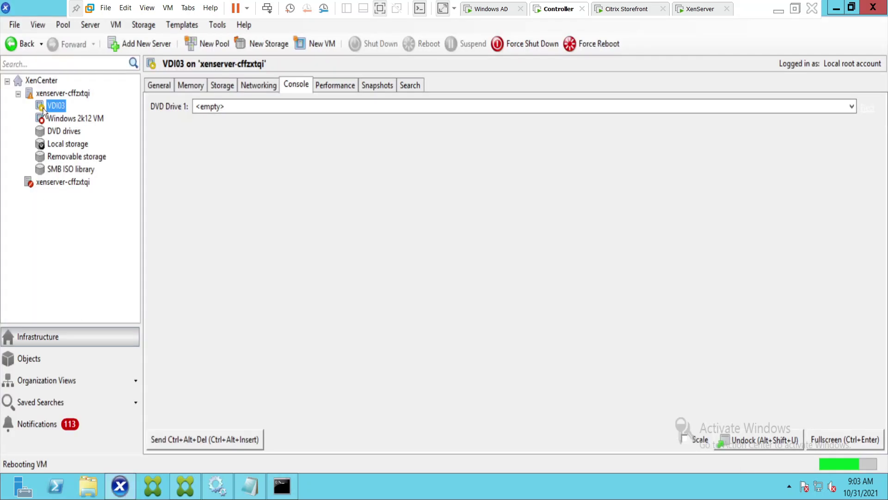
click(254, 86)
click(298, 85)
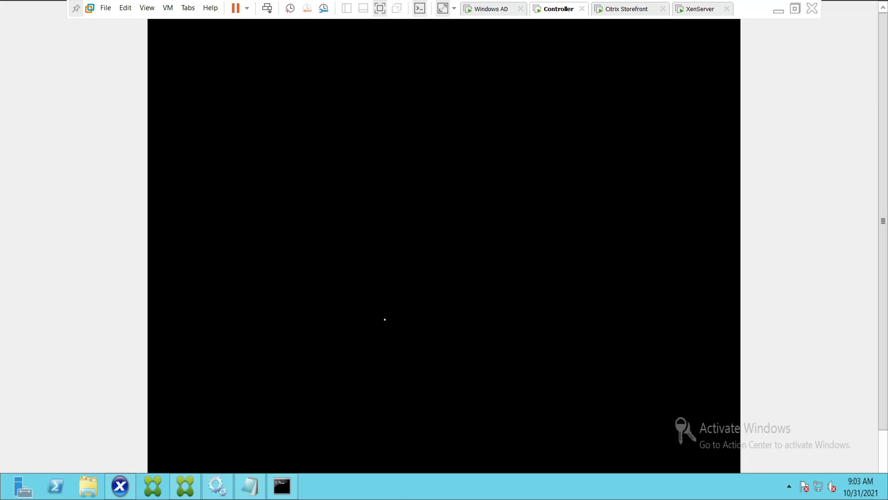
In Notepad, note that the VDI is getting restarted: 'It's getting restarted'.
click(250, 486)
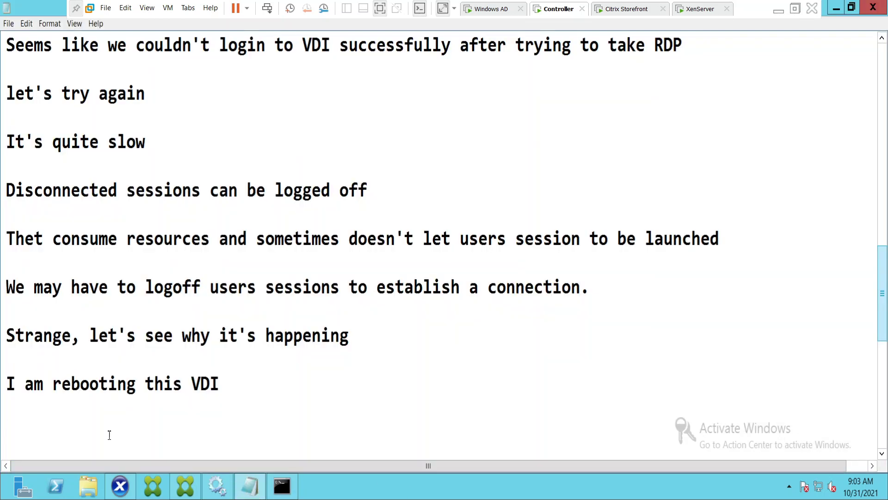
text(It)
text('s ge)
text(g restarted)
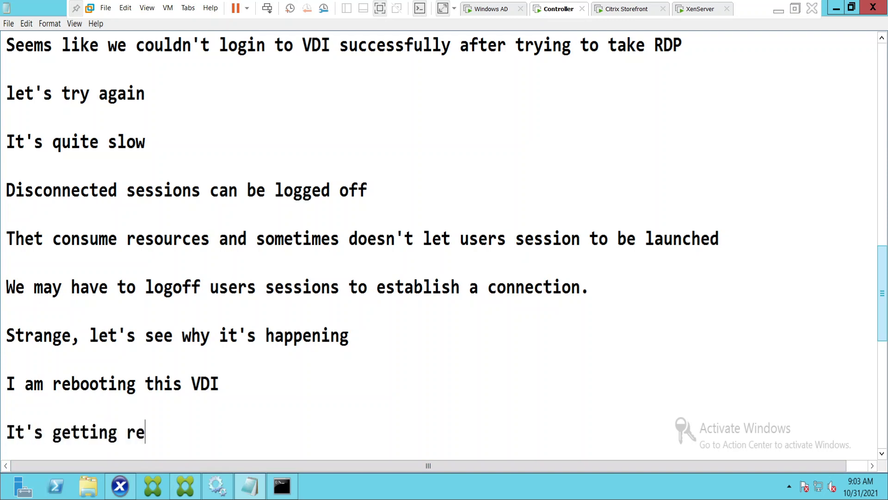
key(Return)
key(Return)
Add the lines 'It may take a while' and 'so please wait' below it.
text(It mat)
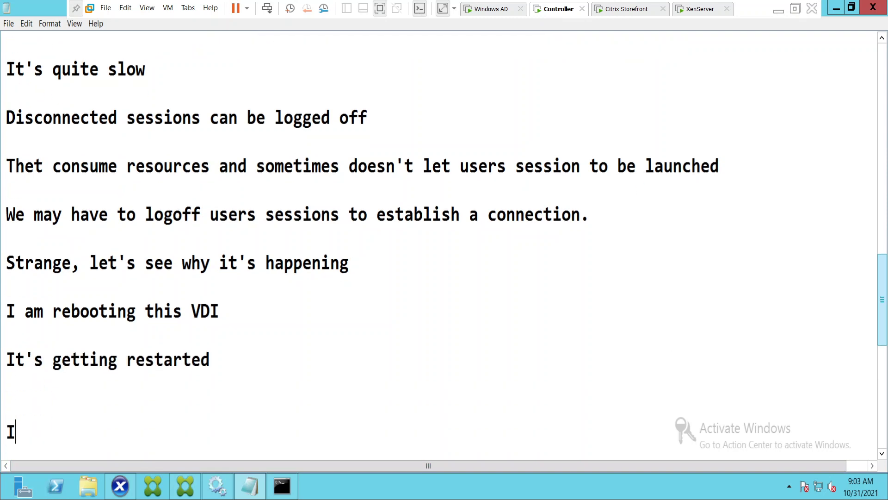
key(BackSpace)
key(BackSpace)
key(BackSpace)
key(BackSpace)
key(BackSpace)
key(BackSpace)
key(BackSpace)
text(It)
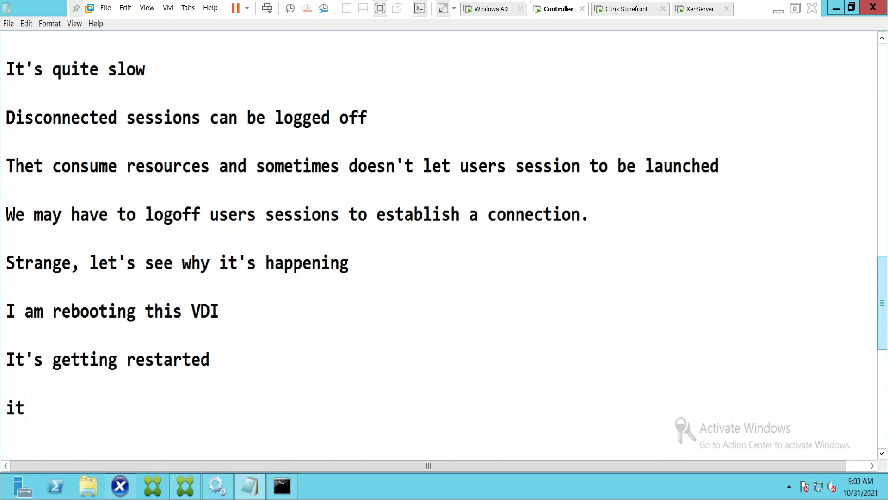
key(BackSpace)
key(BackSpace)
text(It may take a while)
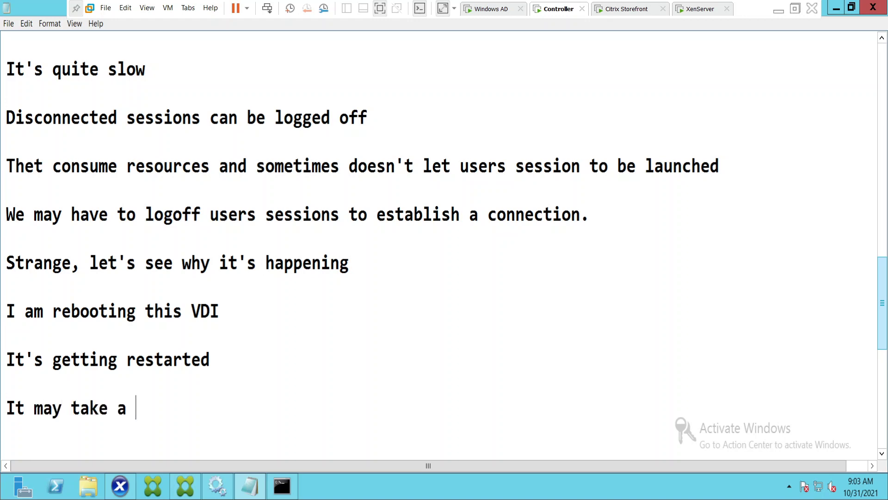
key(Return)
key(Return)
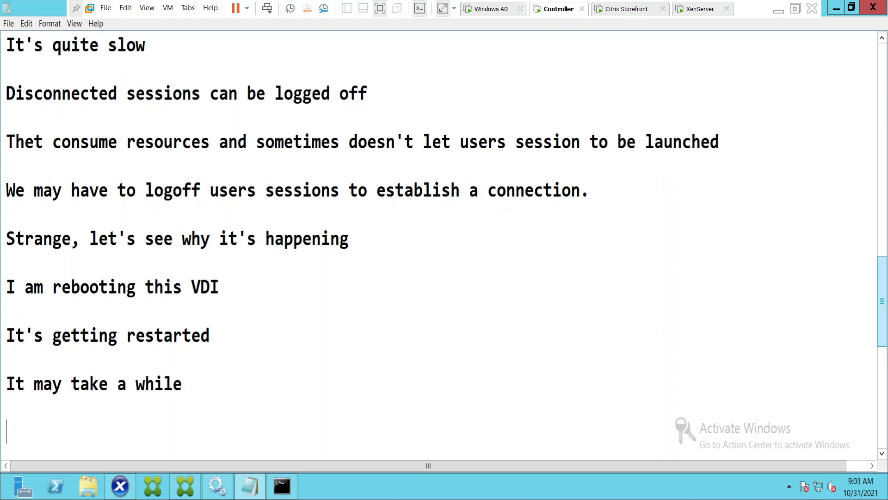
text(so please wau)
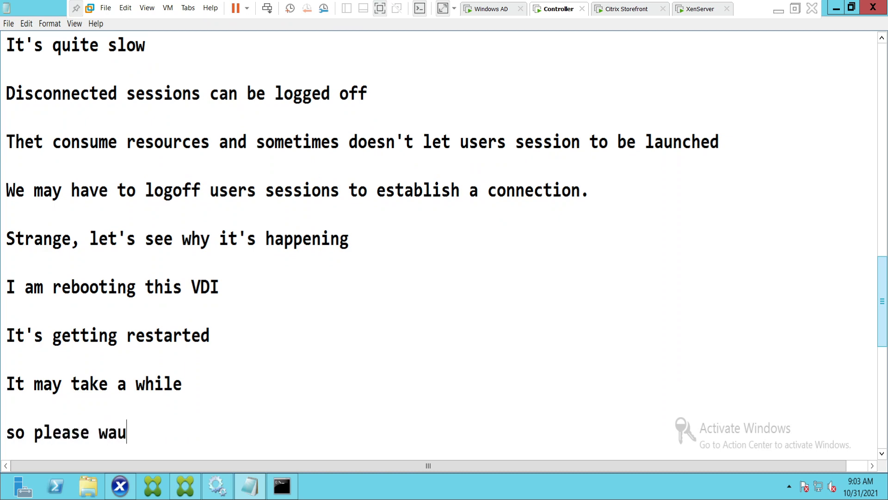
key(BackSpace)
text(it)
key(Return)
key(Return)
key(Return)
key(Return)
key(Return)
key(Return)
key(Return)
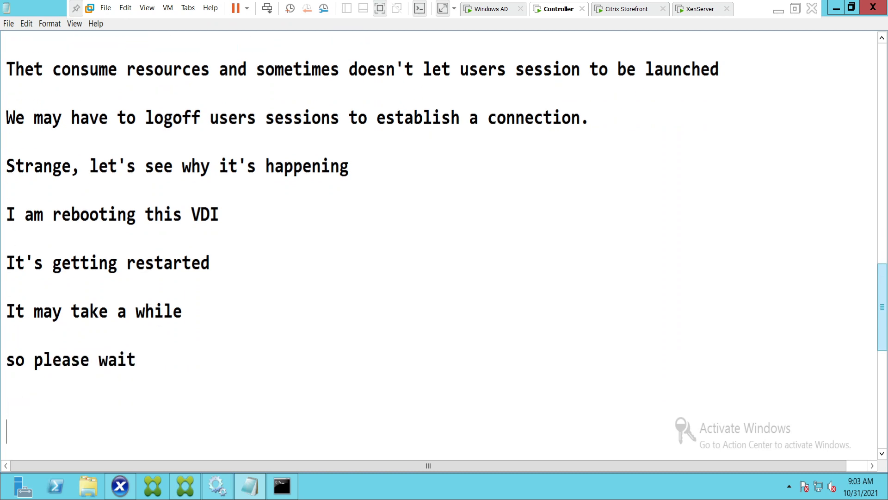
key(BackSpace)
key(BackSpace)
key(BackSpace)
key(BackSpace)
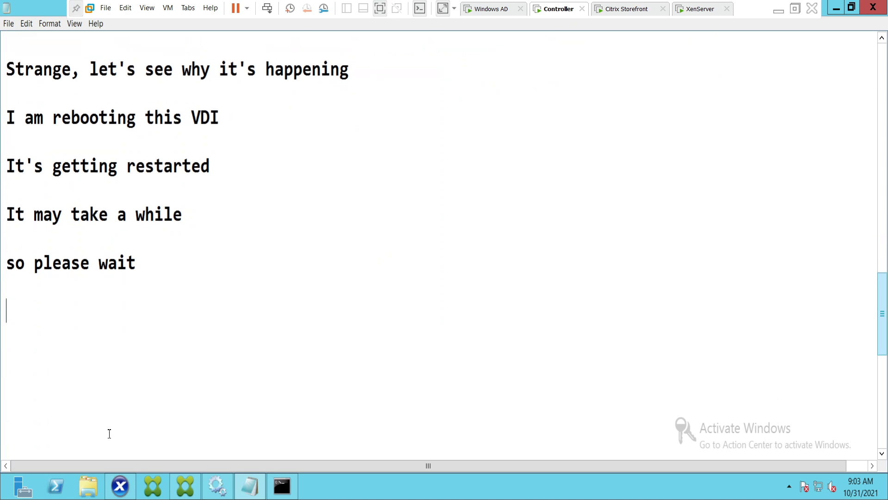
key(BackSpace)
Bring up XenCenter and view VDI03's Performance tab to follow the reboot.
click(120, 486)
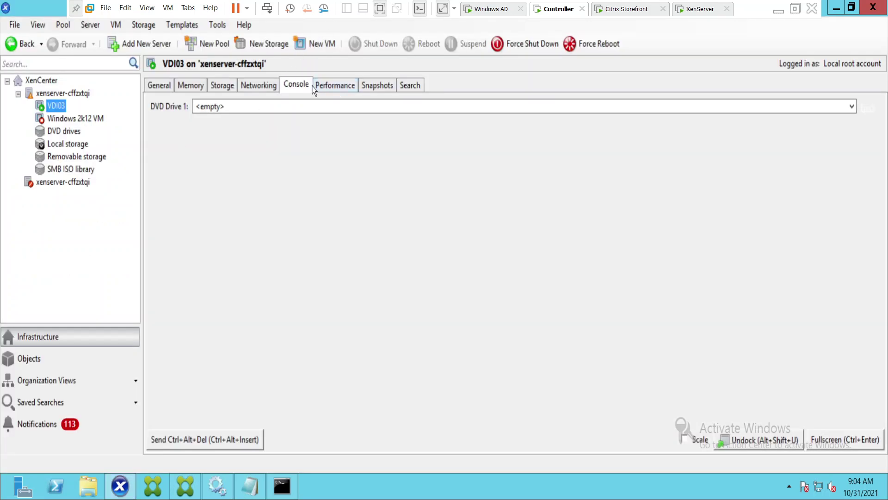
click(335, 86)
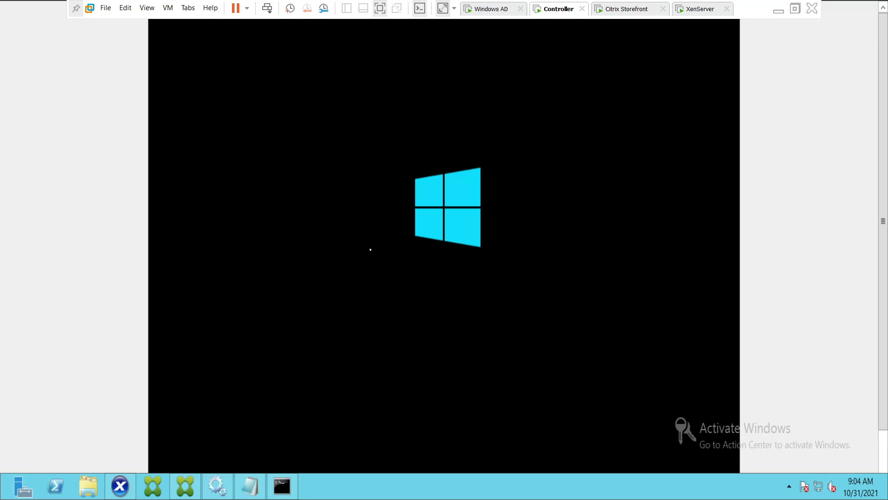
Add the Notepad line 'We can check the Registration status once machine is up'.
click(250, 486)
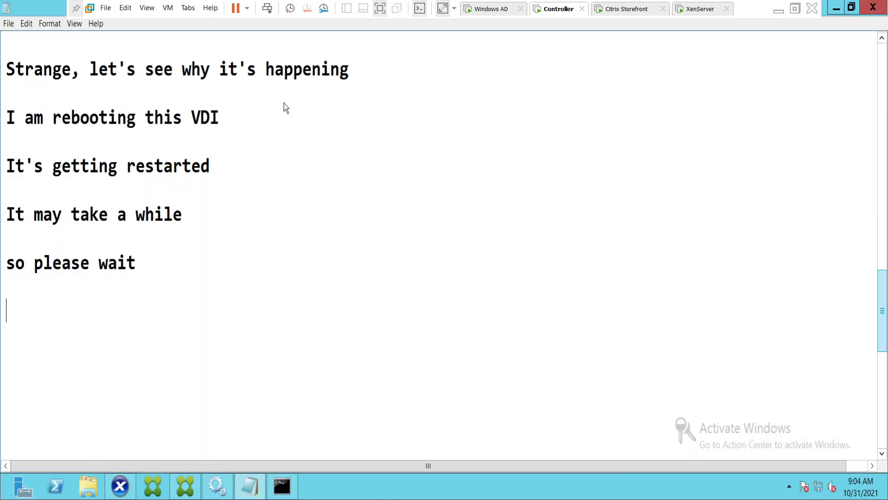
text(We can che)
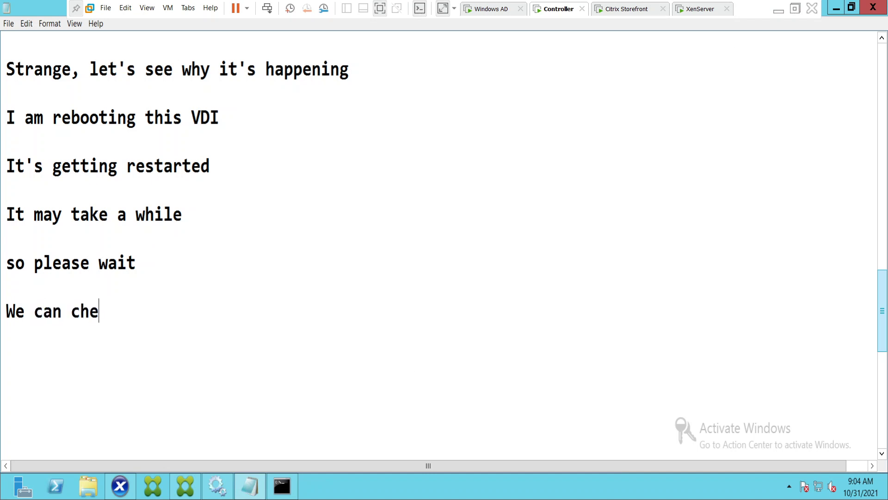
text(ck the R)
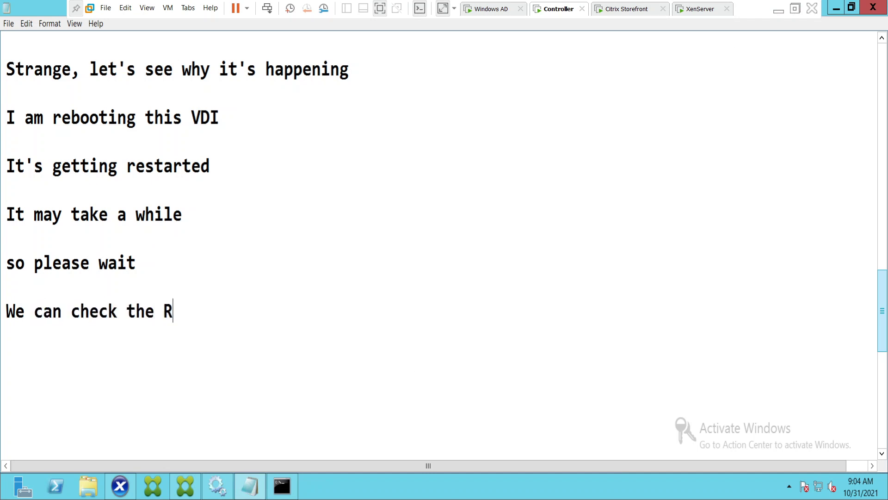
text(ehistra)
key(BackSpace)
key(BackSpace)
key(BackSpace)
key(BackSpace)
key(BackSpace)
key(BackSpace)
key(BackSpace)
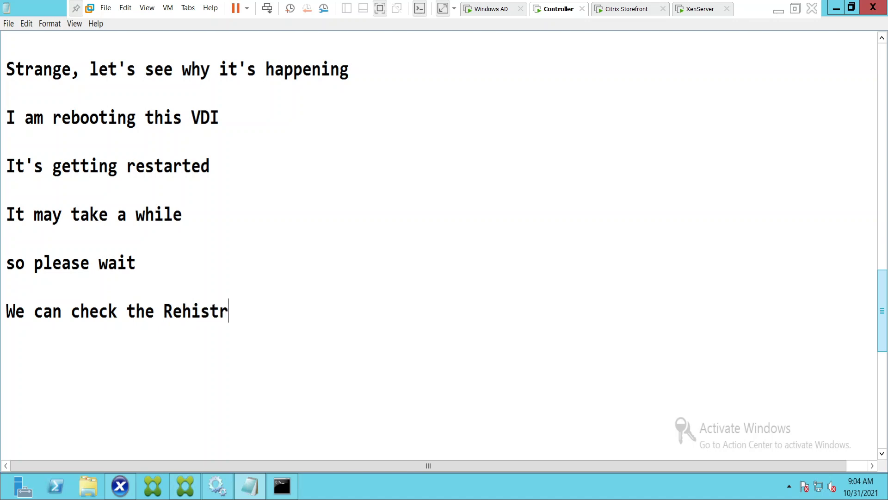
text(e)
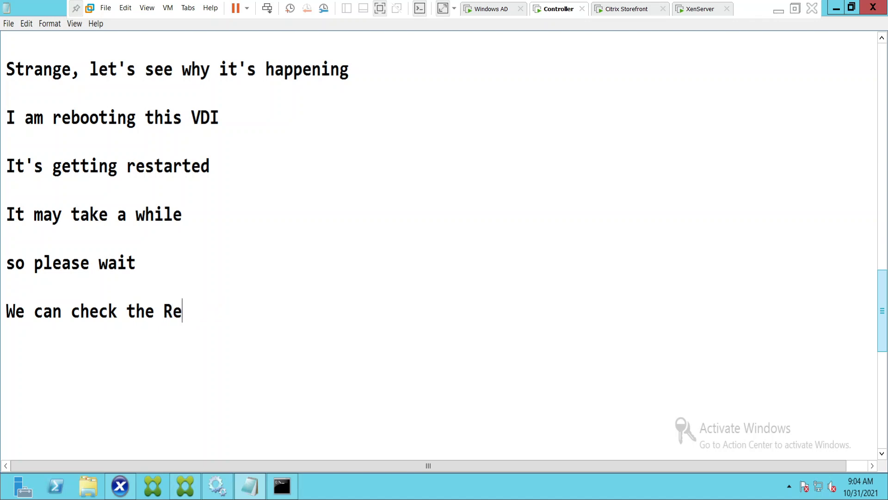
text(gistration s)
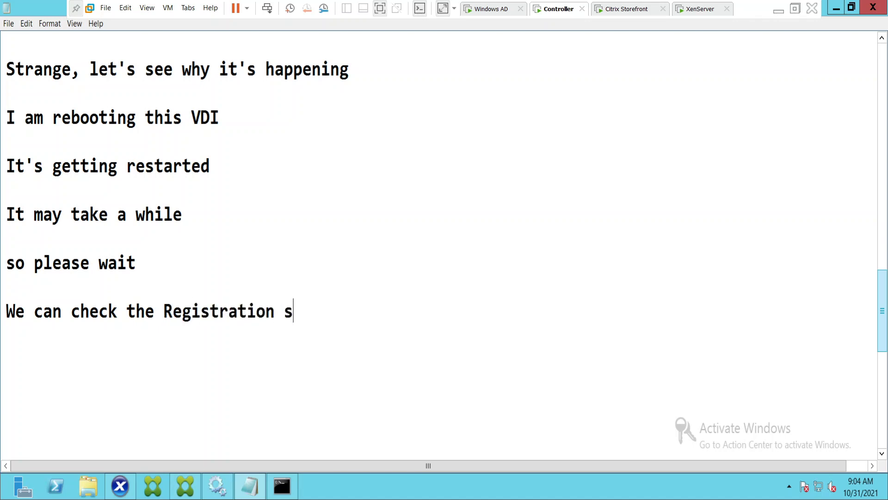
text(tatus o)
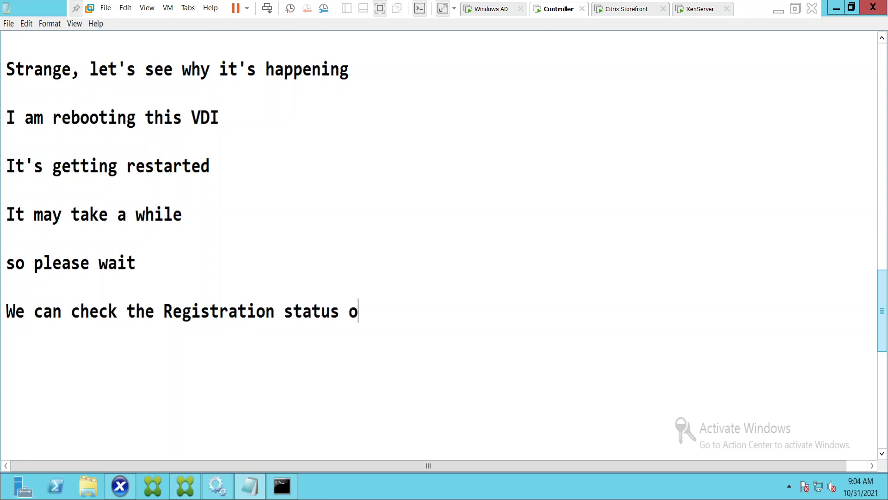
text(nce machine is )
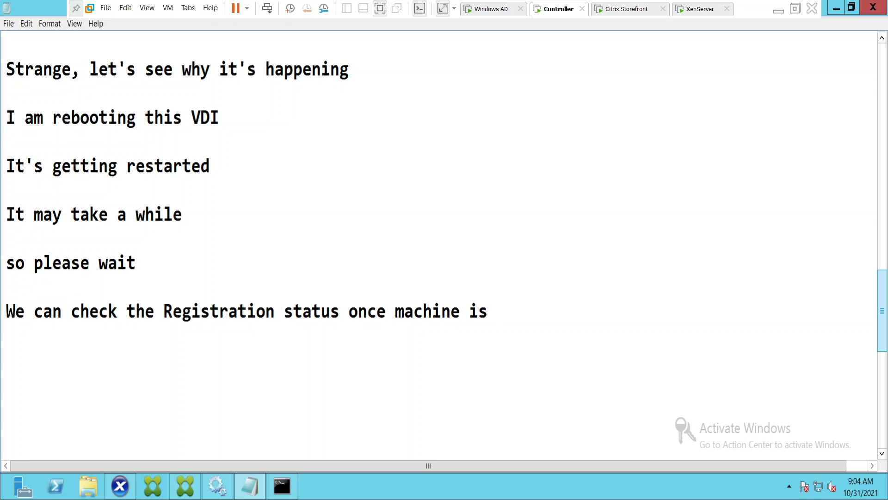
text(up)
key(Return)
key(Return)
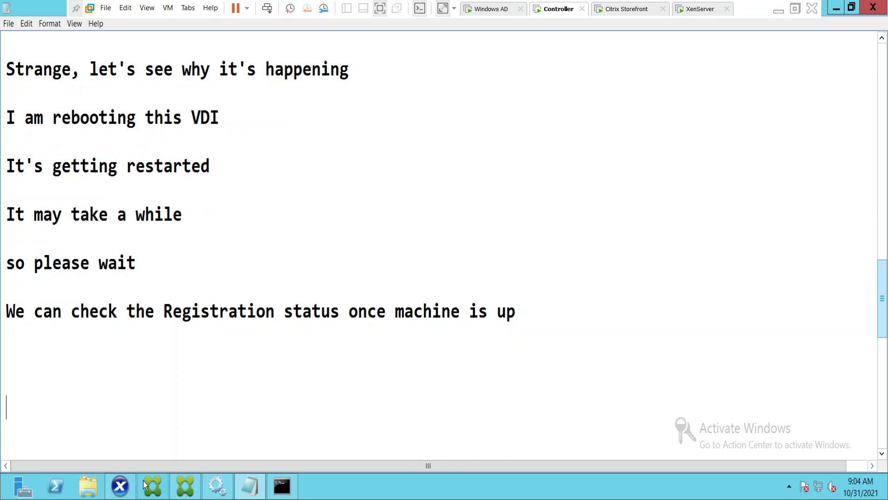
click(120, 488)
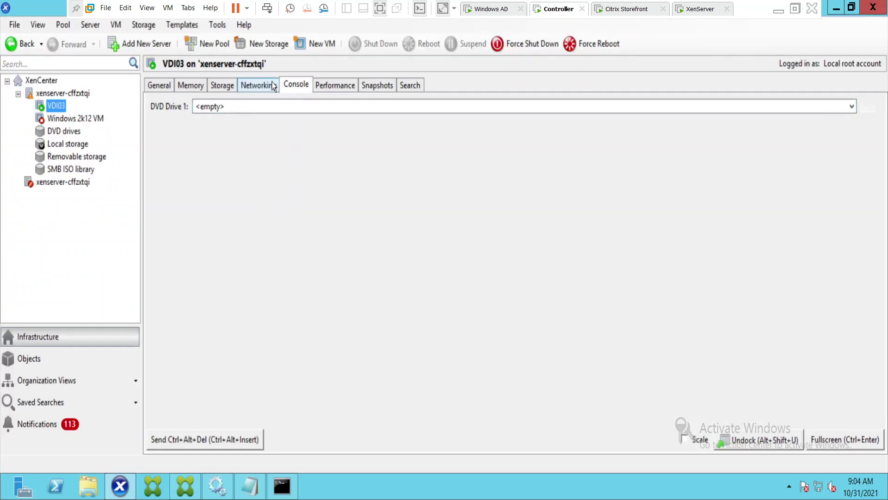
Watch VDI03's XenCenter console as Windows boots through 'Getting devices ready'.
click(277, 84)
click(303, 87)
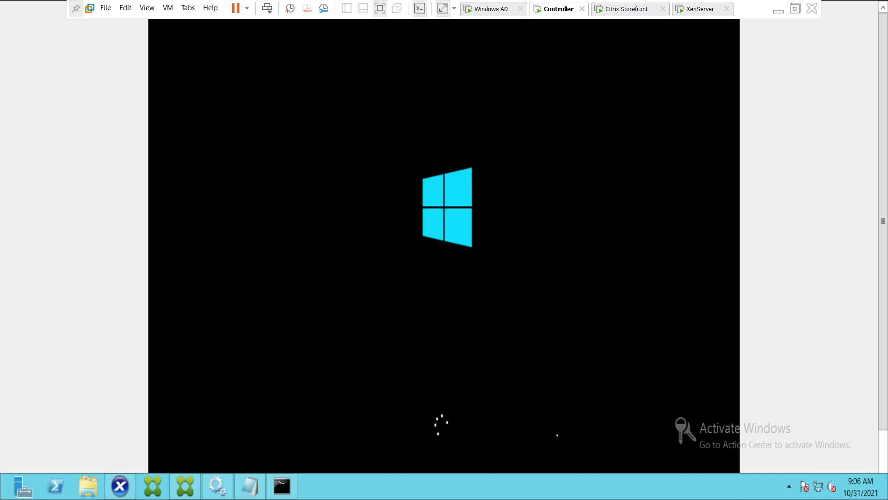
click(251, 492)
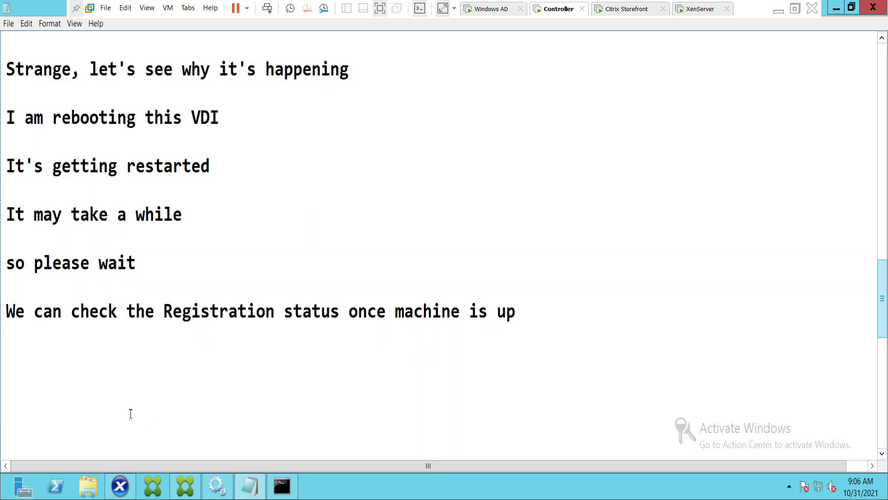
Add the line 'Sometimes rebooting the VDI can solve registration issues' to the notes.
key(BackSpace)
key(BackSpace)
text(Sometimes )
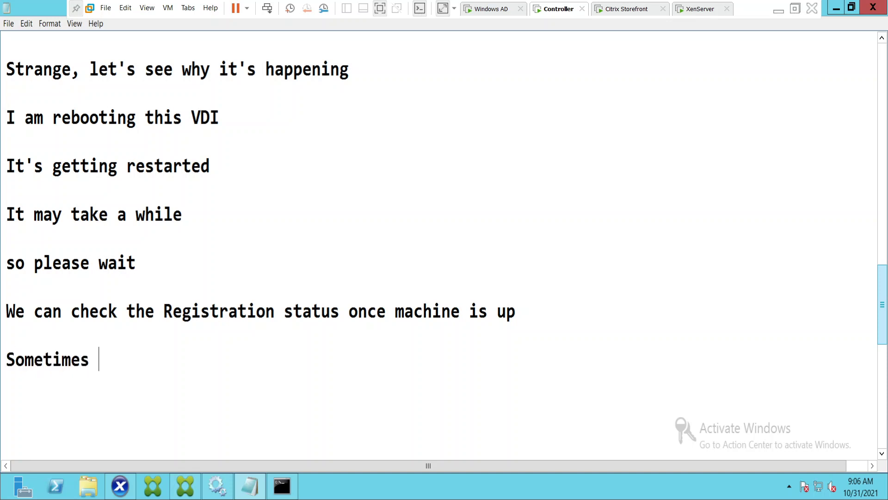
text(rebooting)
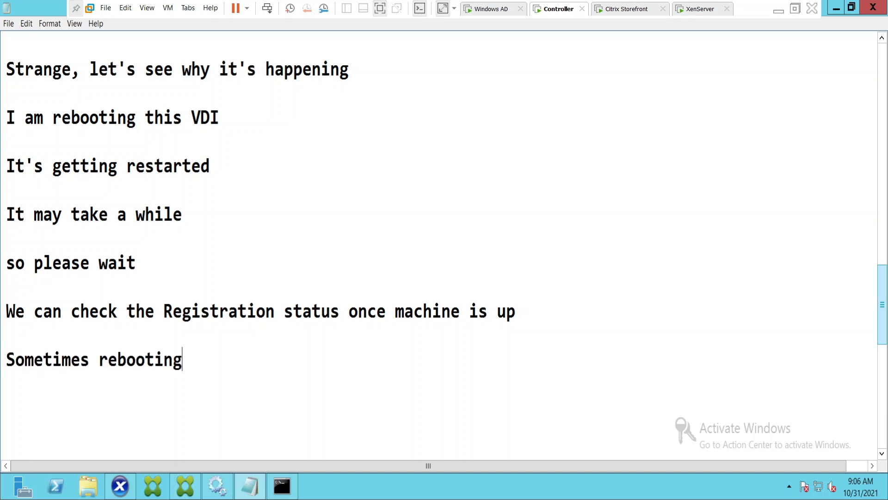
text( the VDI )
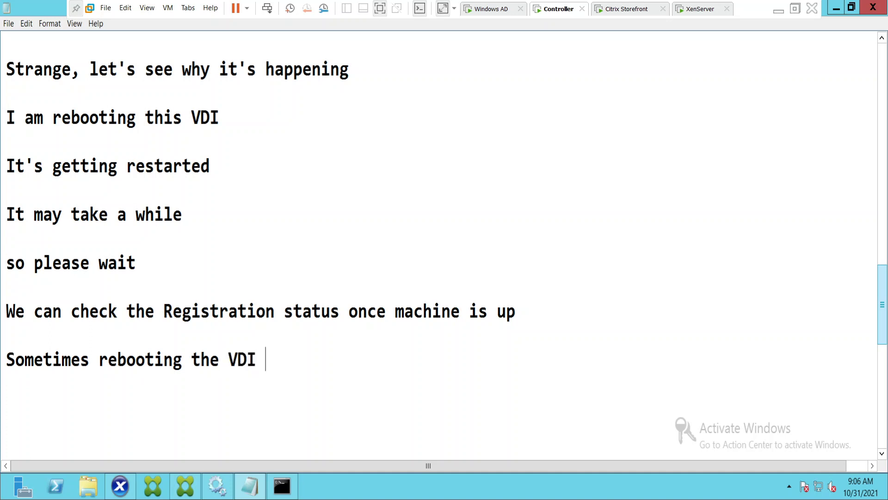
text(can sol)
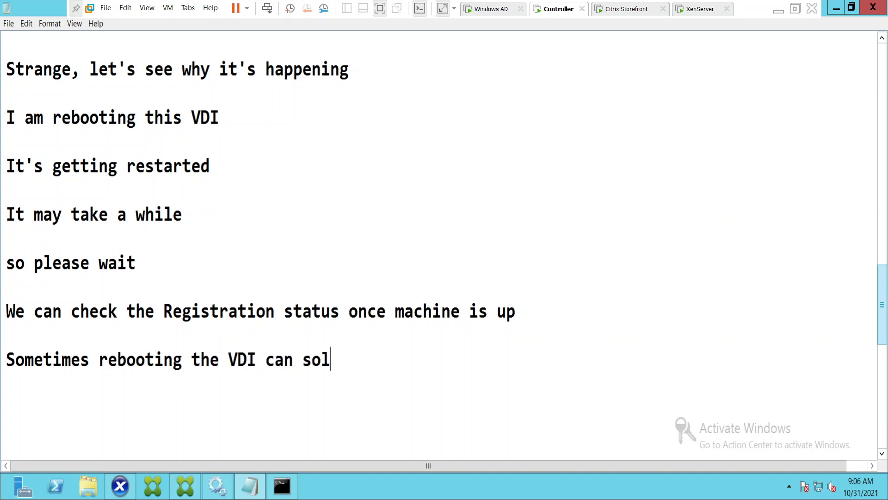
text(ve regist)
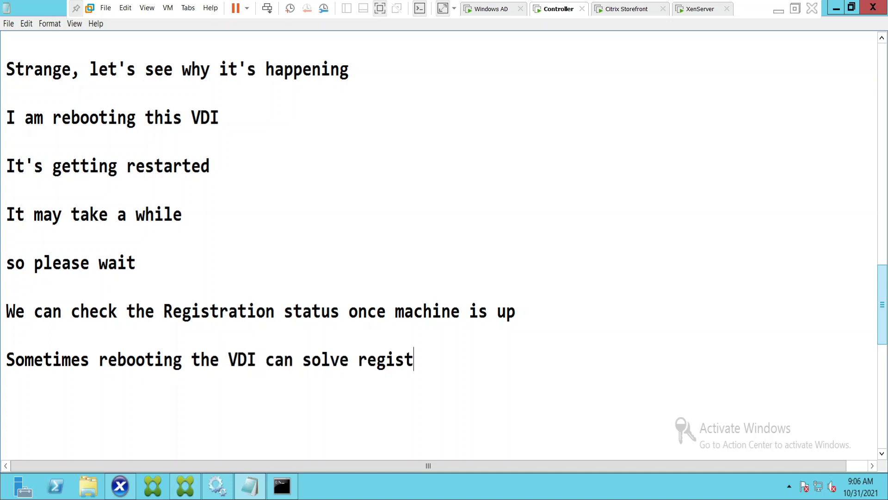
text(ration issue)
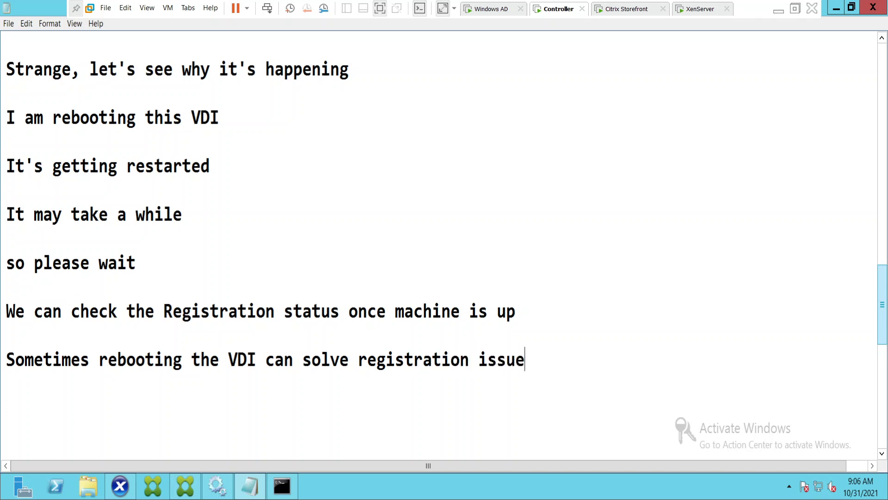
text(s)
key(Return)
key(Return)
Check VDI03's performance in XenCenter, then refresh the Finance windows OS sessions in Studio repeatedly.
click(124, 487)
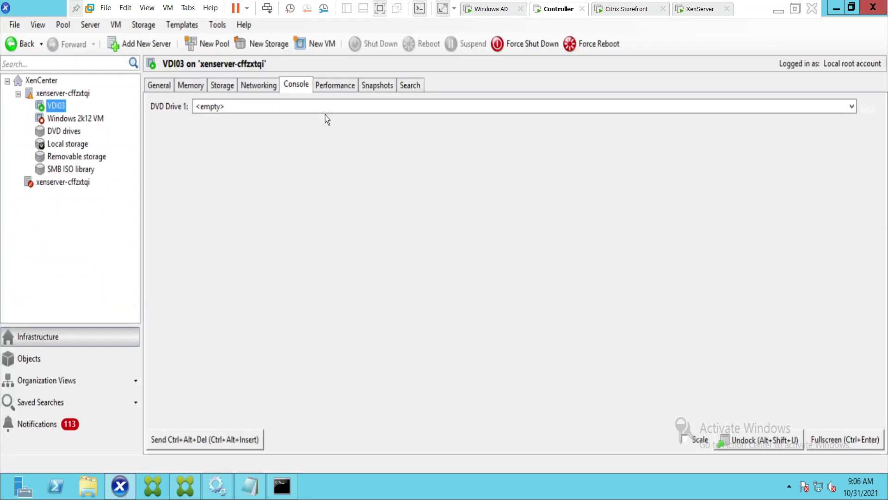
click(335, 85)
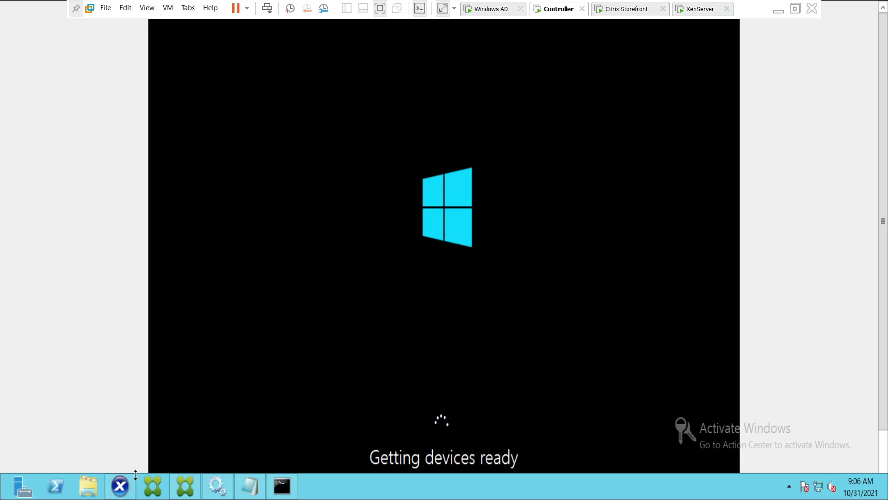
click(182, 489)
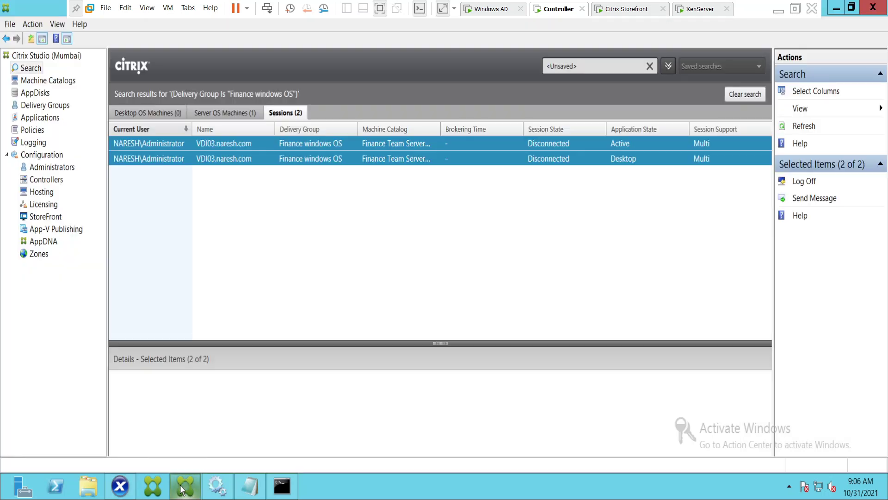
click(809, 128)
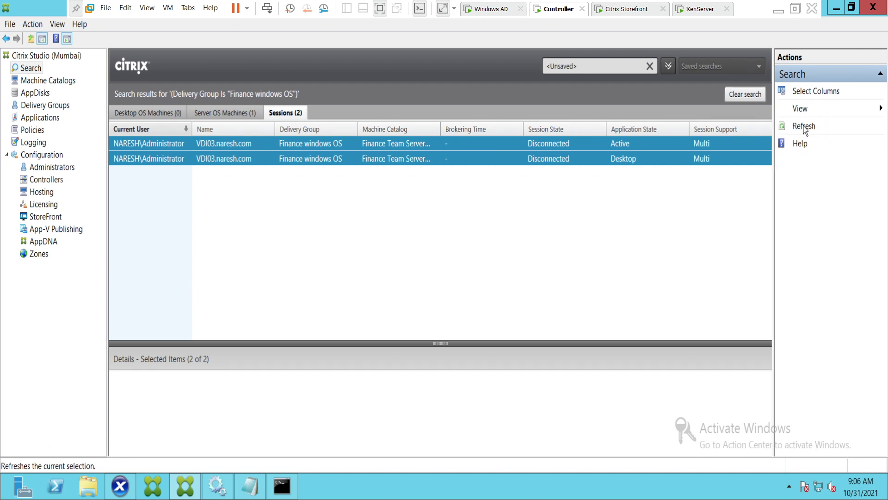
click(805, 127)
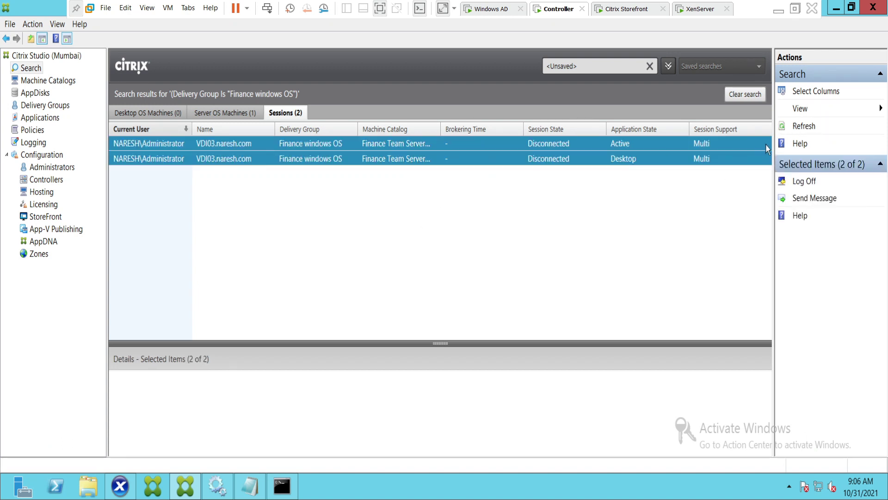
click(804, 131)
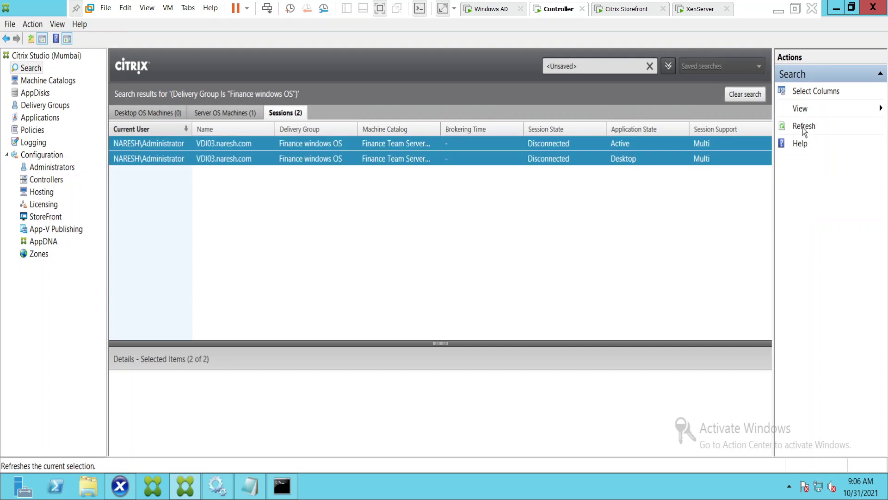
click(804, 128)
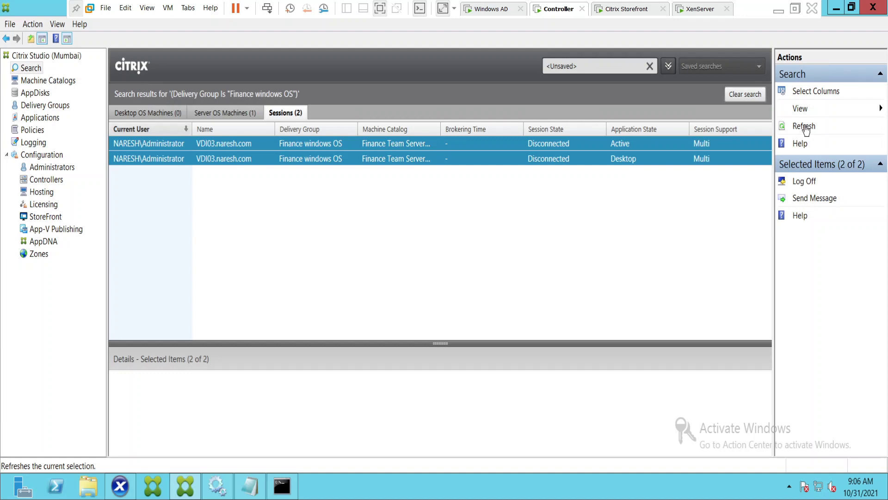
click(805, 127)
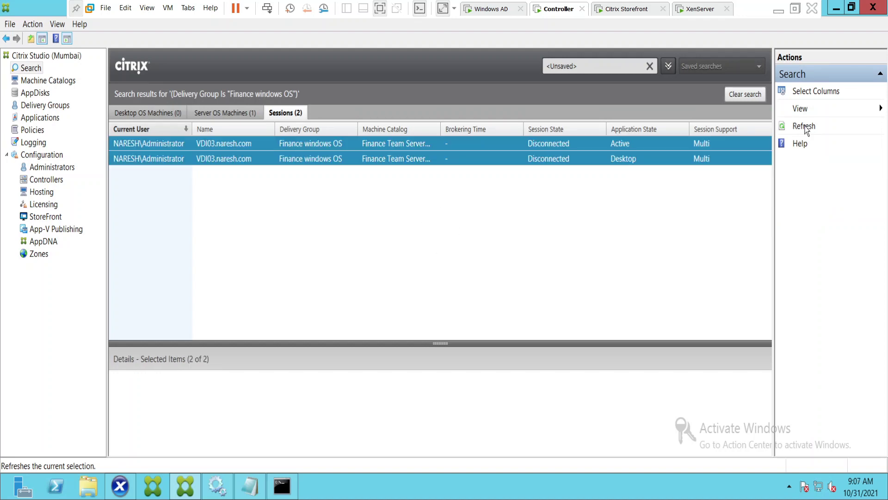
click(229, 119)
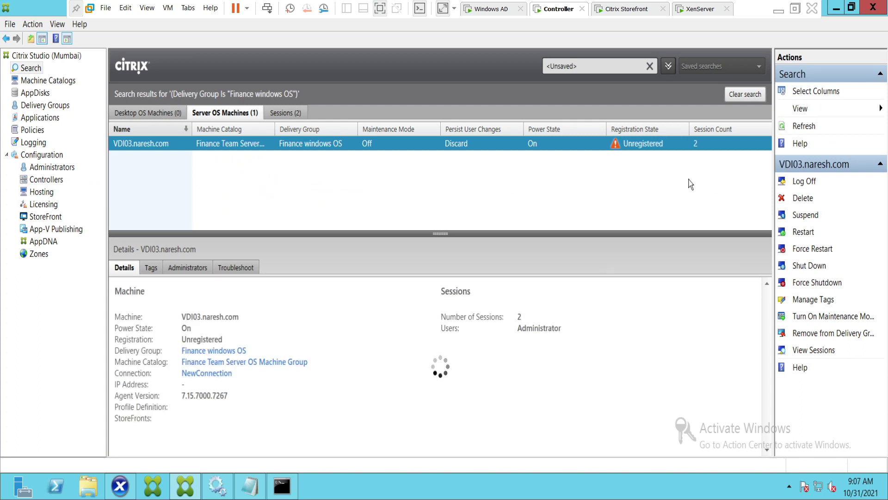
right_click(379, 151)
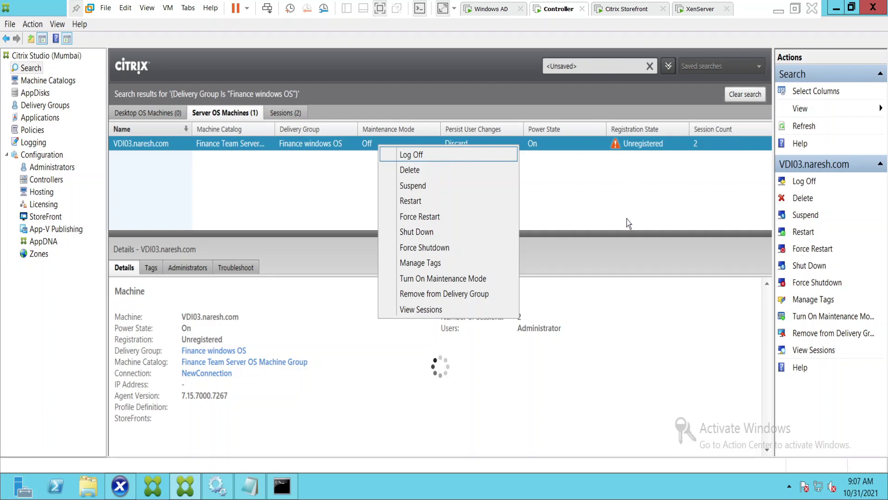
click(547, 179)
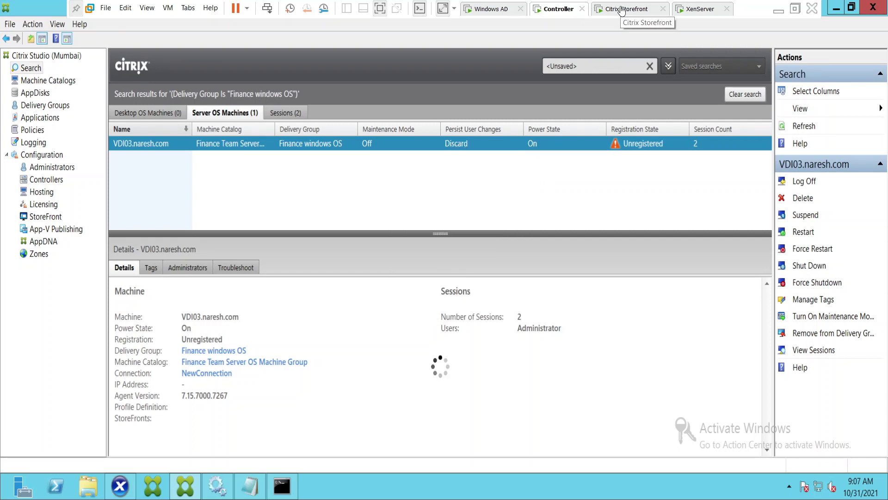
mouse_move(186, 494)
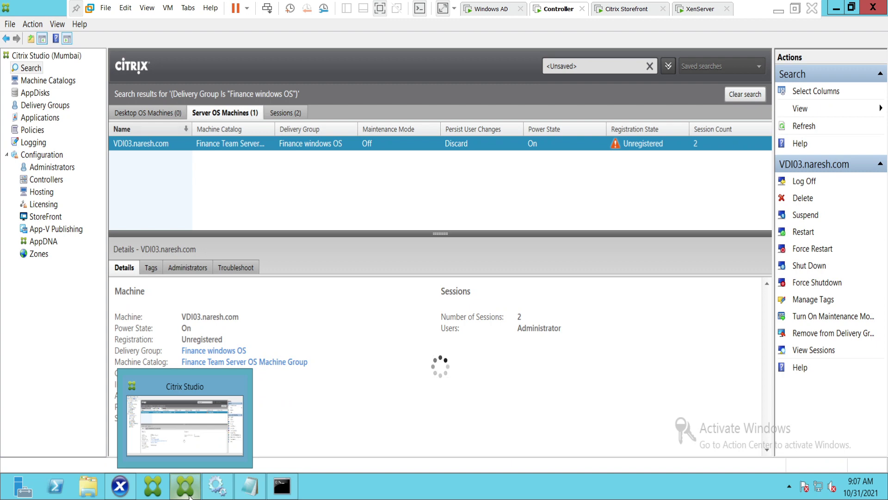
Show VDI03's live console in XenCenter to follow the reboot.
click(121, 494)
click(324, 86)
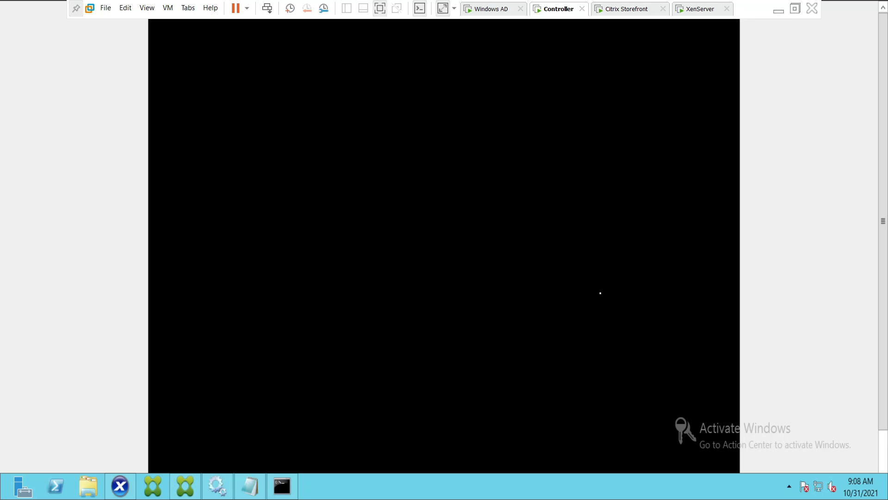
Show VDI03's Sessions list in Citrix Studio and refresh it twice.
click(185, 486)
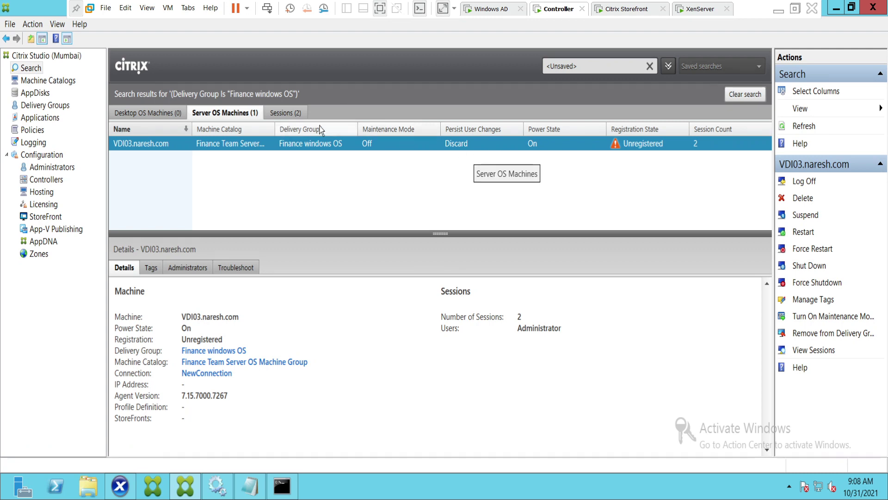
click(294, 113)
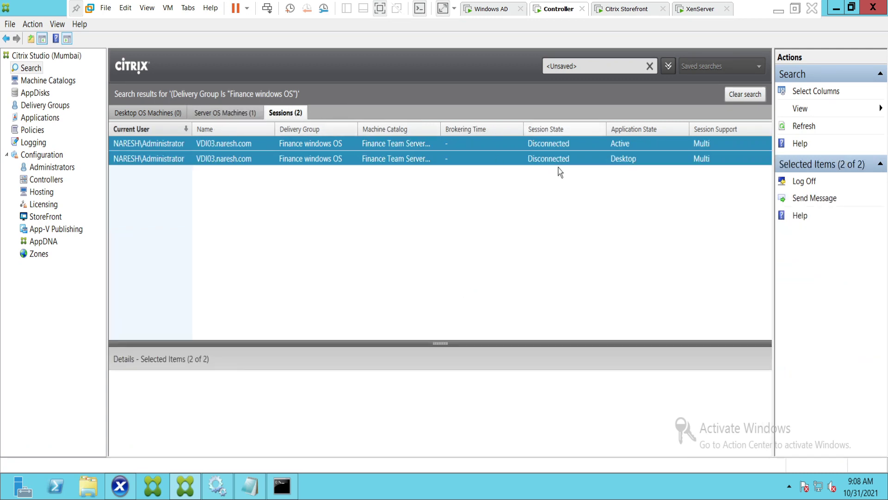
click(804, 127)
click(804, 127)
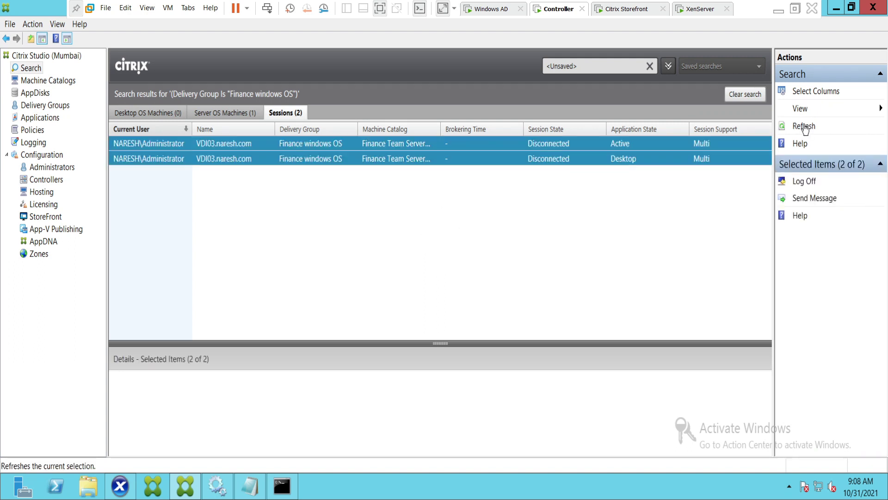
Attempt to log off the disconnected Desktop session and dismiss the failure message.
click(435, 160)
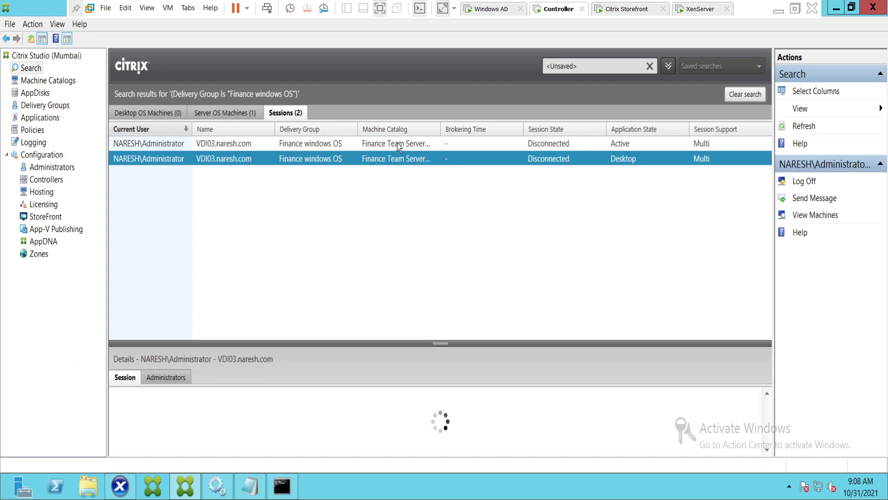
right_click(394, 159)
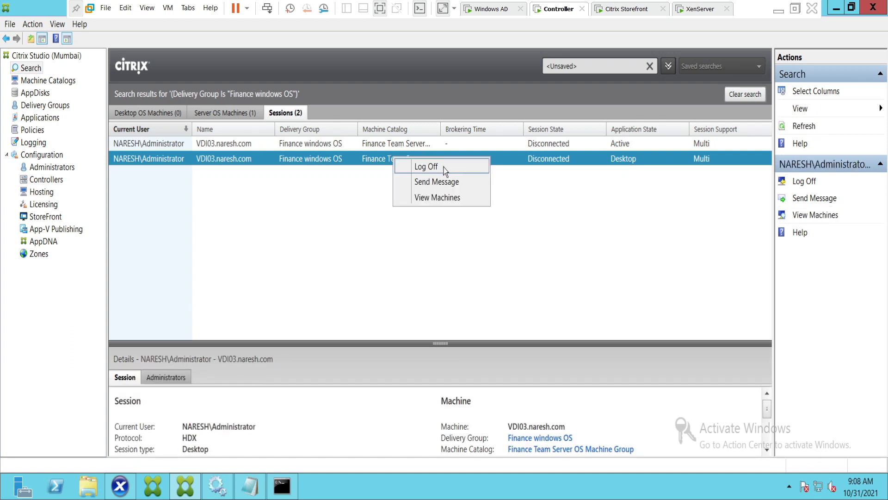
click(390, 272)
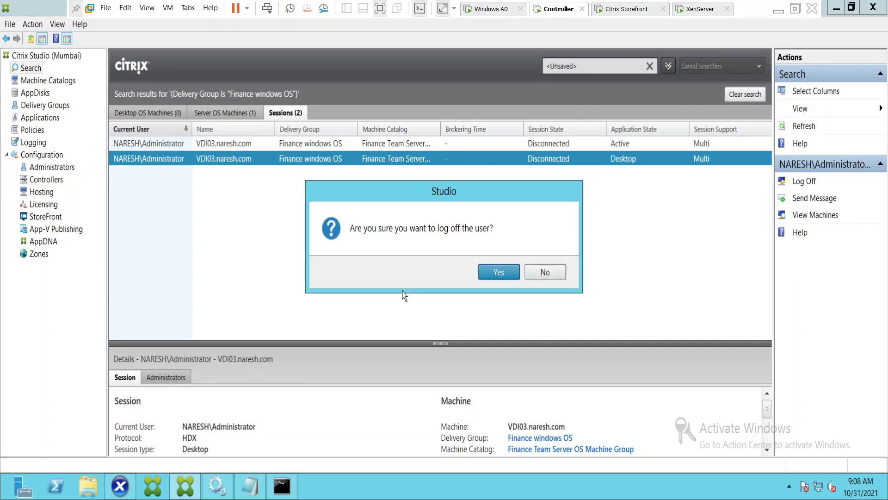
click(489, 278)
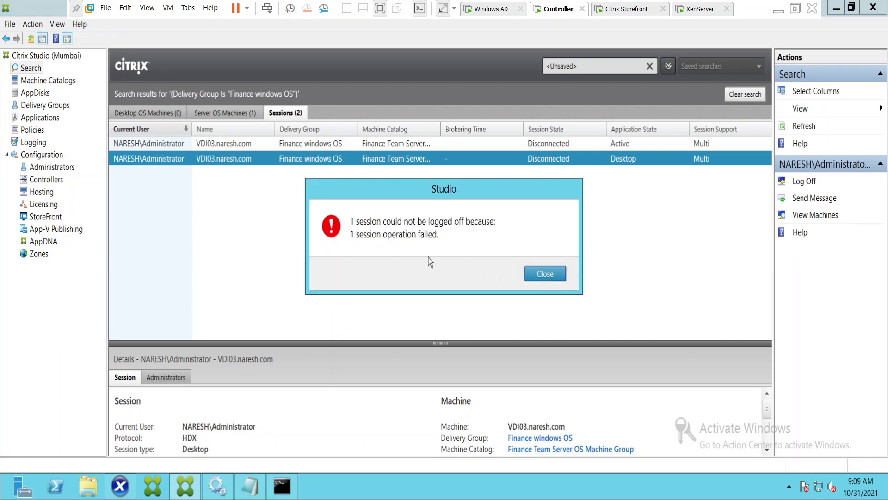
click(544, 274)
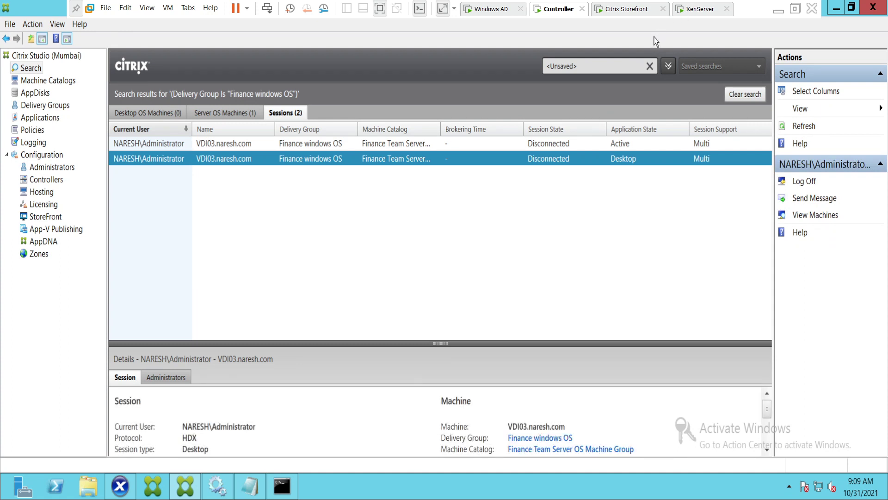
Glance at the StoreFront machine, then view VDI03's console at the Ctrl+Alt+Delete lock screen.
click(622, 10)
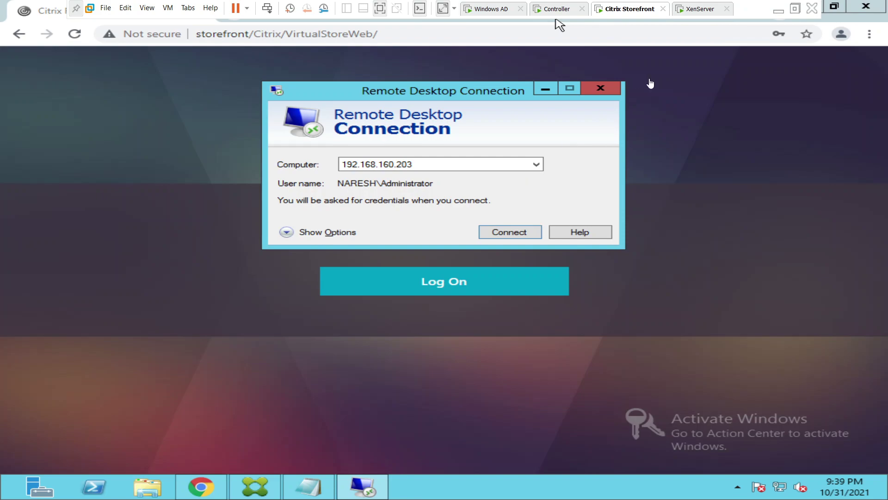
click(562, 185)
click(556, 9)
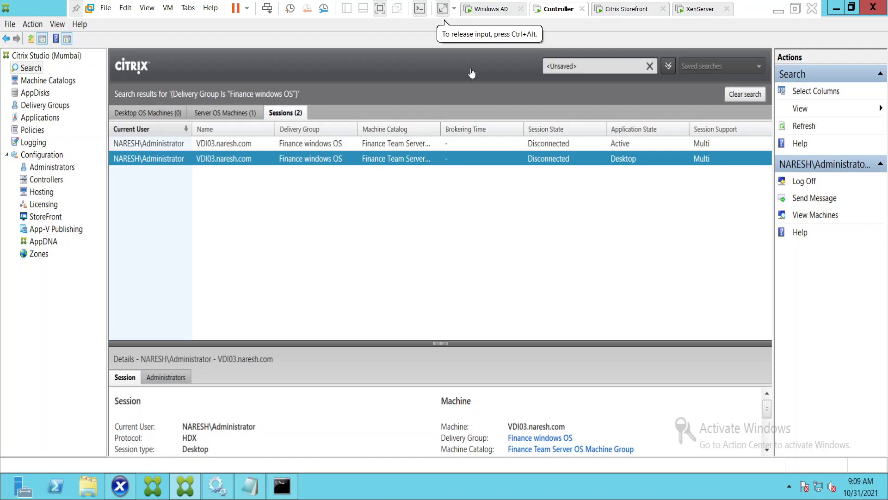
click(124, 493)
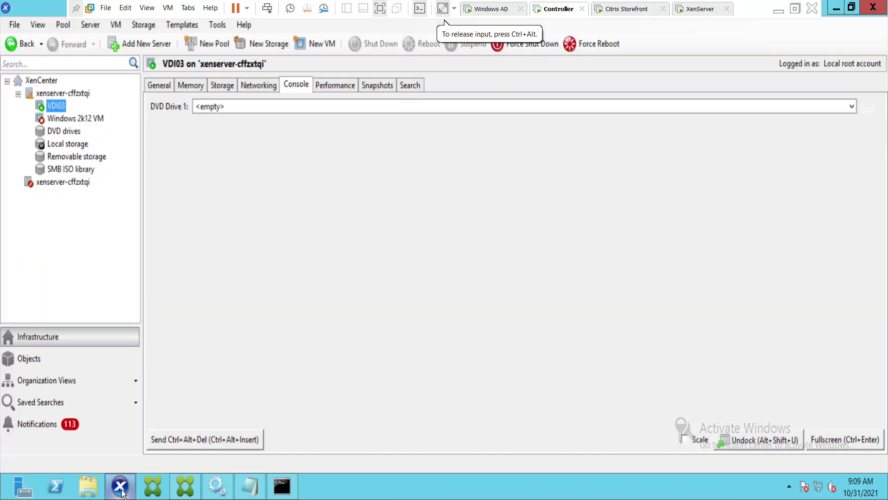
click(333, 85)
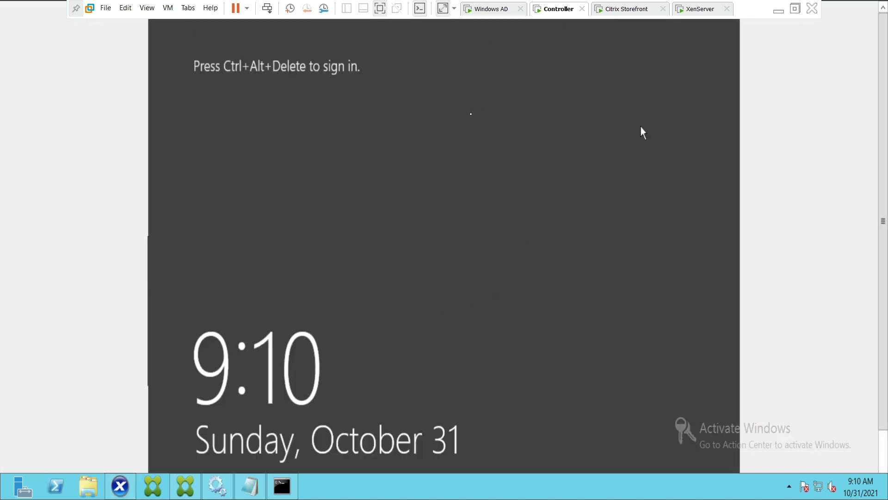
Type 'Machine is up' and 'Let's check now' as new Notepad lines.
click(253, 491)
text(Machine is )
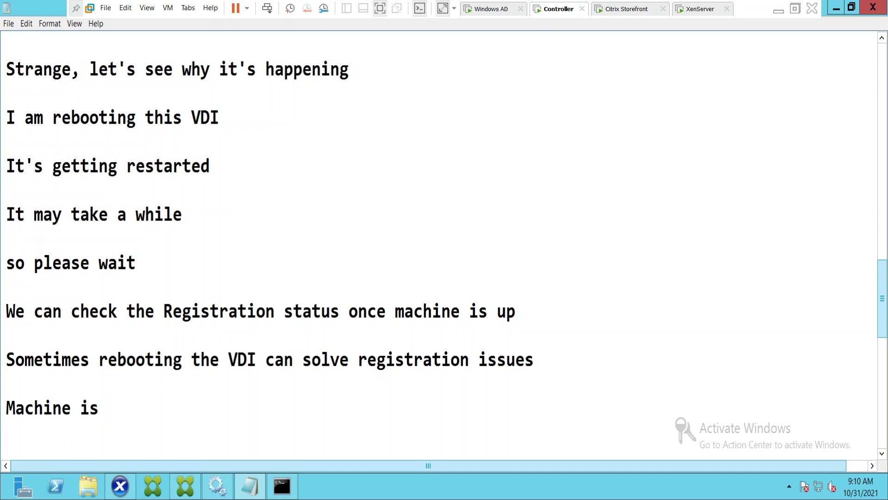
text(up)
key(Return)
key(Return)
text(Le)
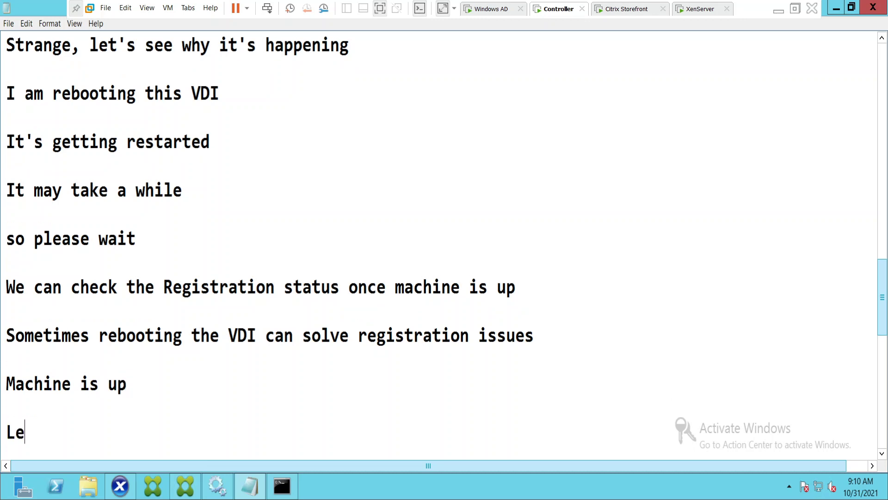
text(t's check now)
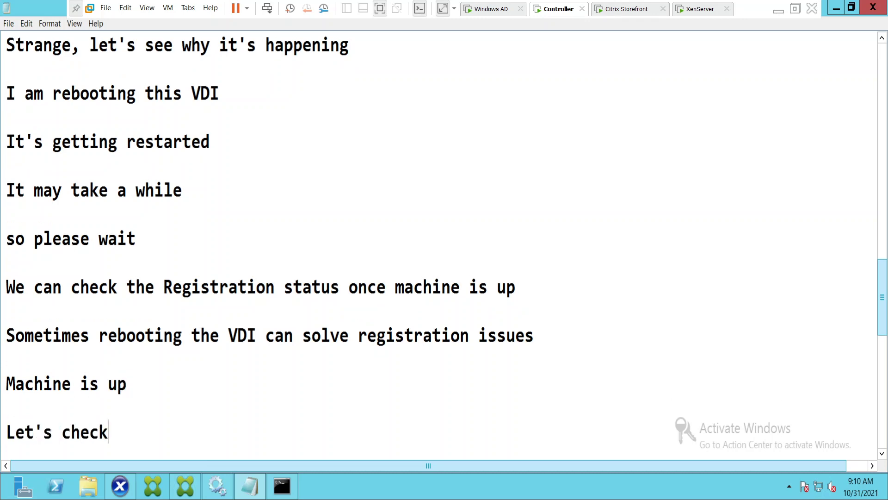
key(Return)
key(Return)
key(Return)
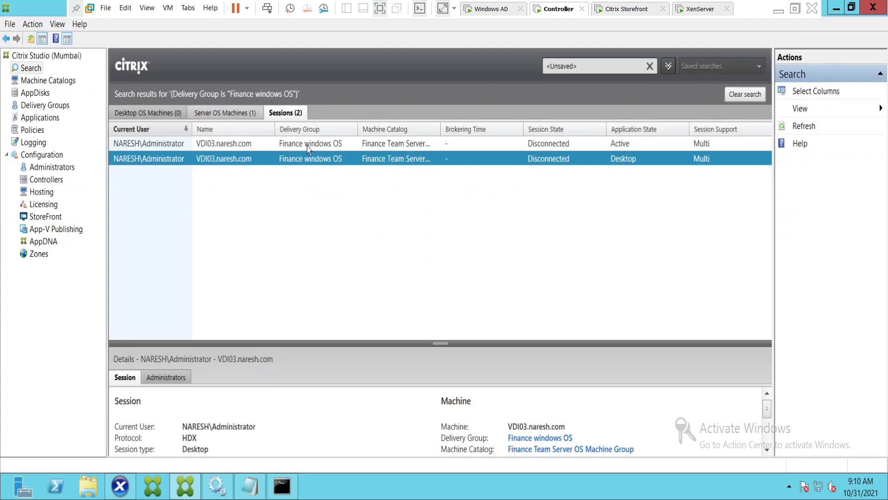
Refresh the Server OS Machines list to see VDI03's current registration state and 0 sessions.
click(222, 112)
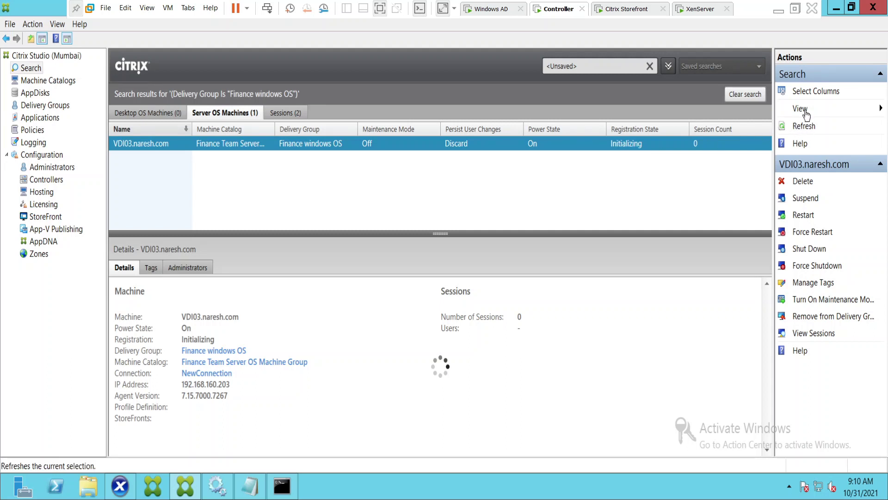
click(801, 129)
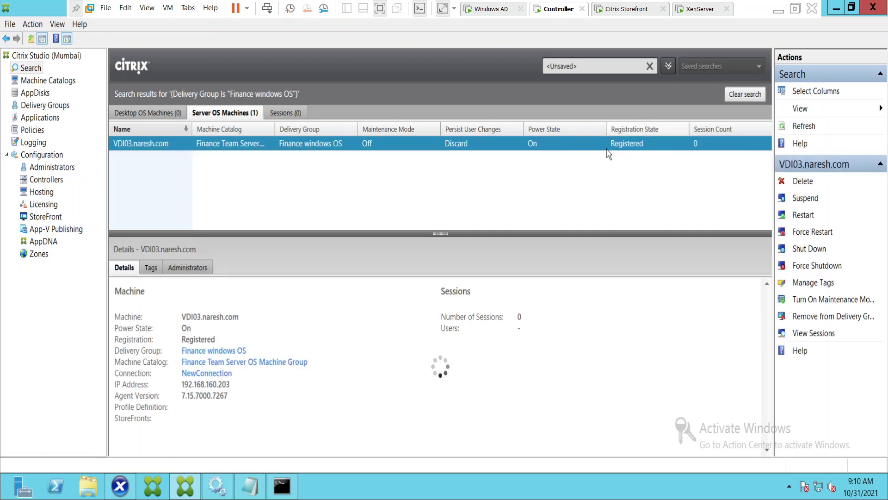
On the StoreFront VM, submit the domain administrator's user name and password on the sign-in form.
click(656, 11)
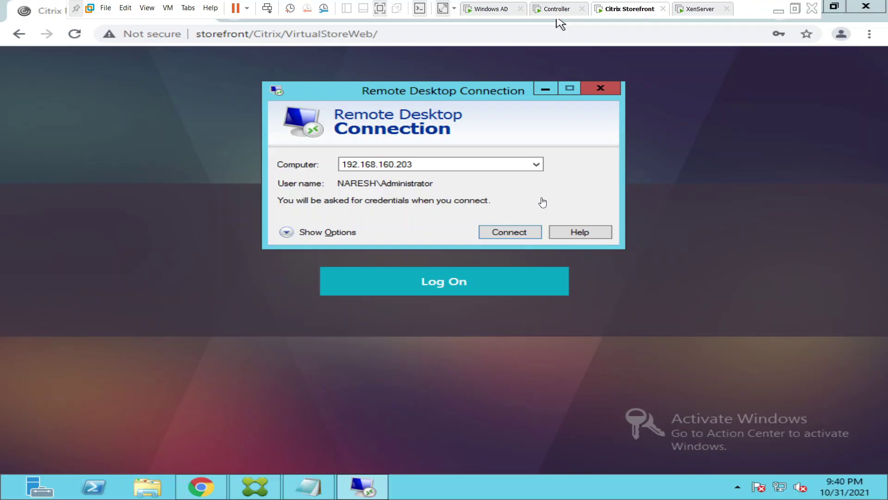
click(546, 89)
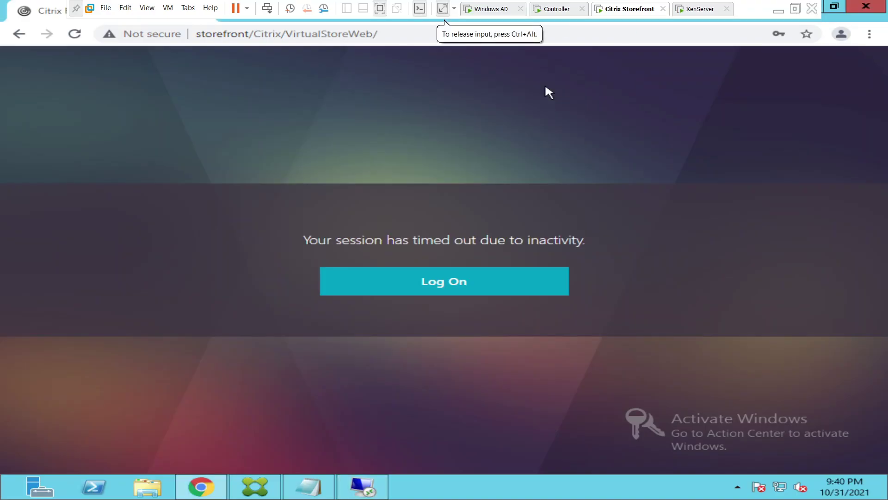
click(423, 285)
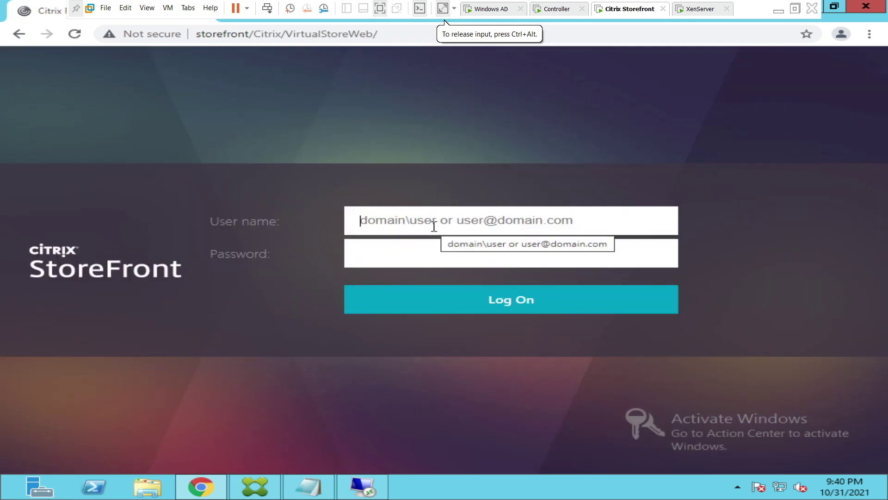
text(naresh)
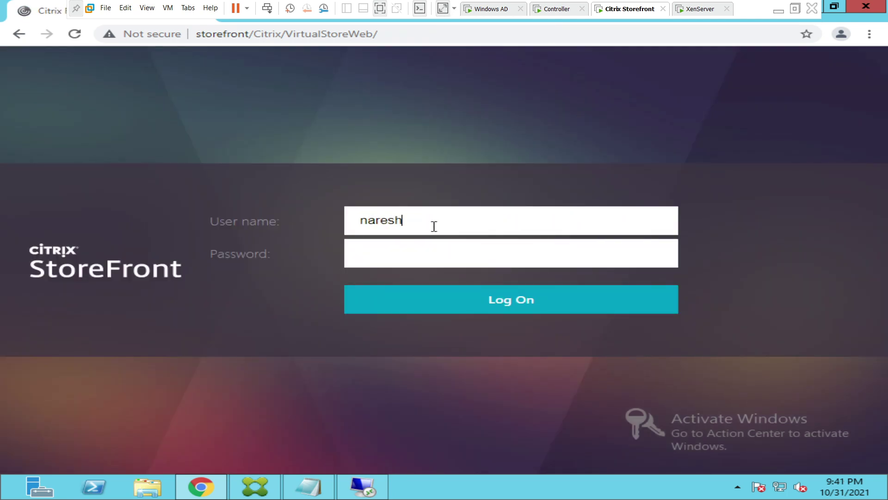
text(.com\administrator)
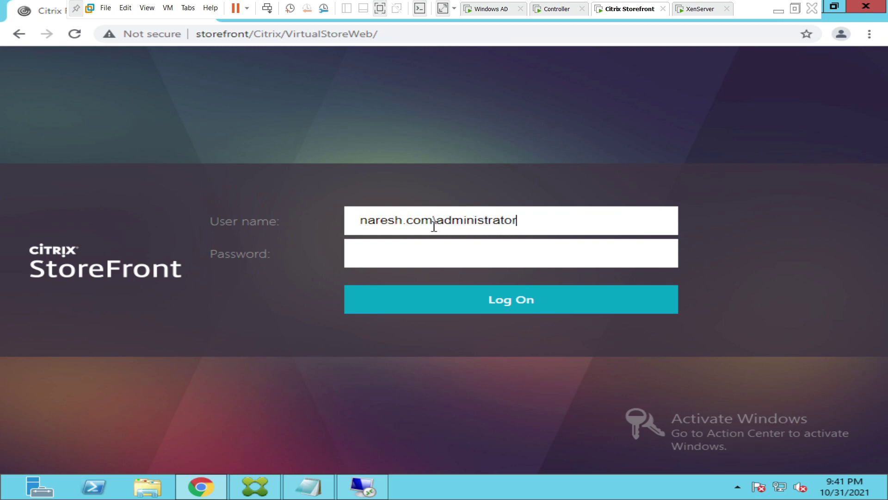
key(Tab)
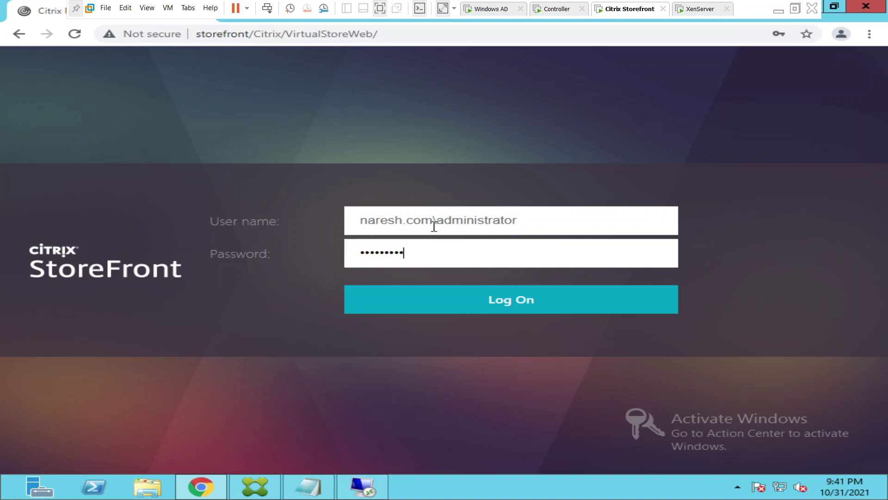
text(23)
click(479, 303)
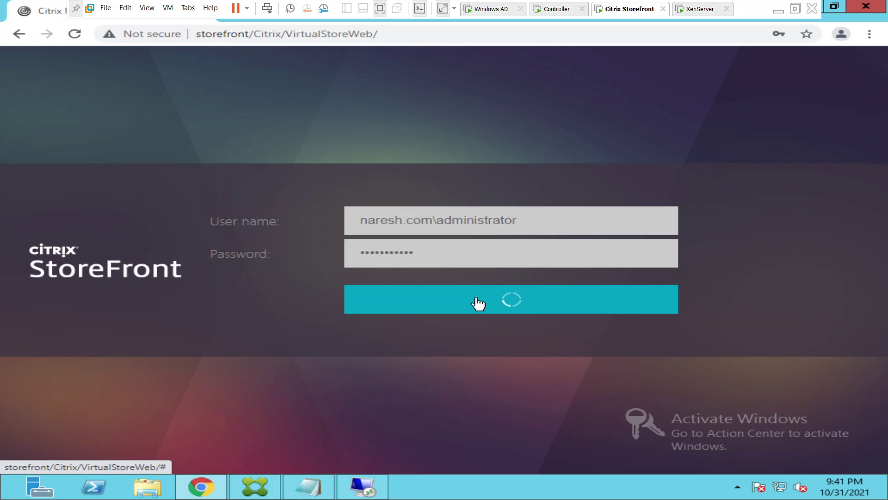